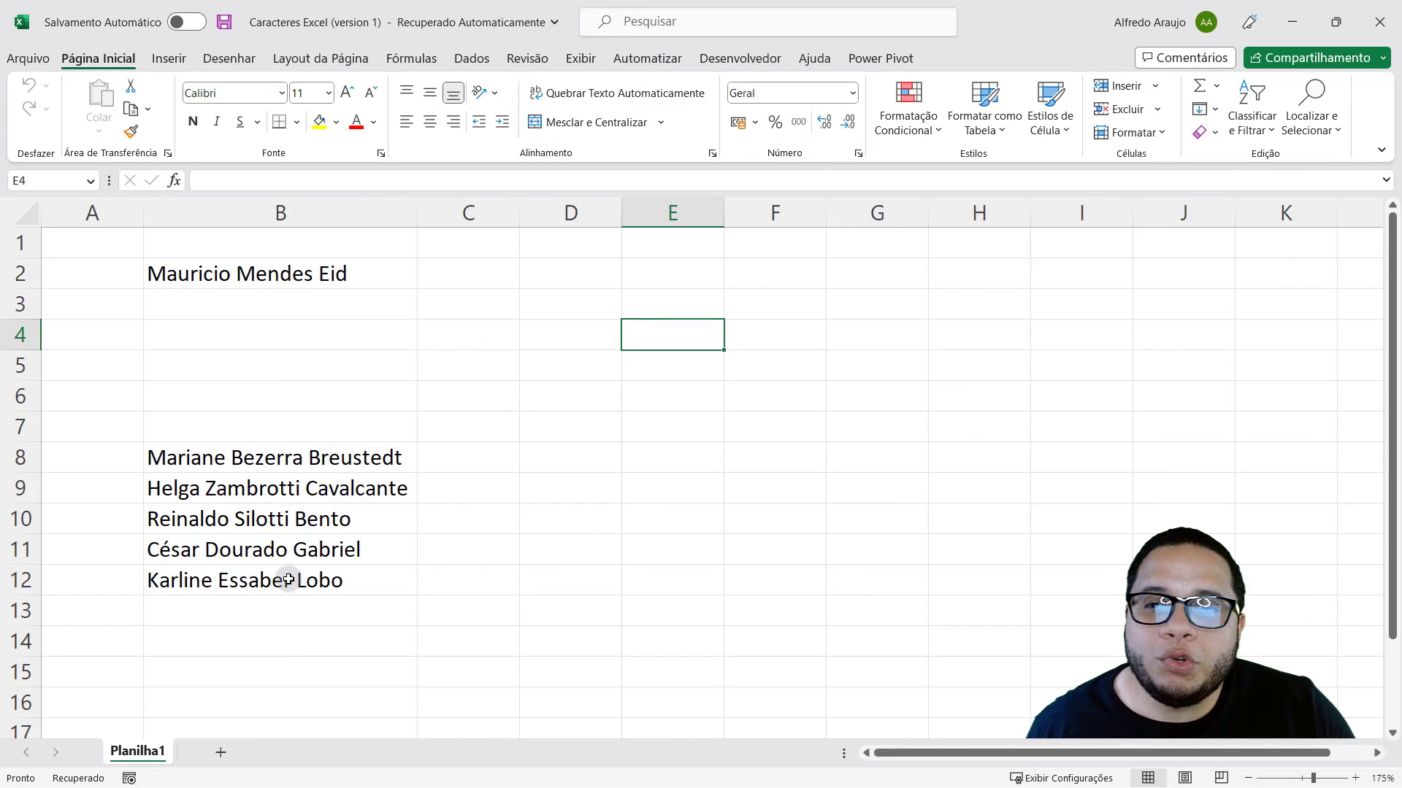
Step: Select the full name in B2 and mark parts of it with on-screen annotations
scroll(282, 572, "up", 2, "ctrl")
scroll(288, 579, "up", 3, "ctrl")
scroll(287, 577, "up", 2, "ctrl")
scroll(284, 574, "up", 3, "ctrl")
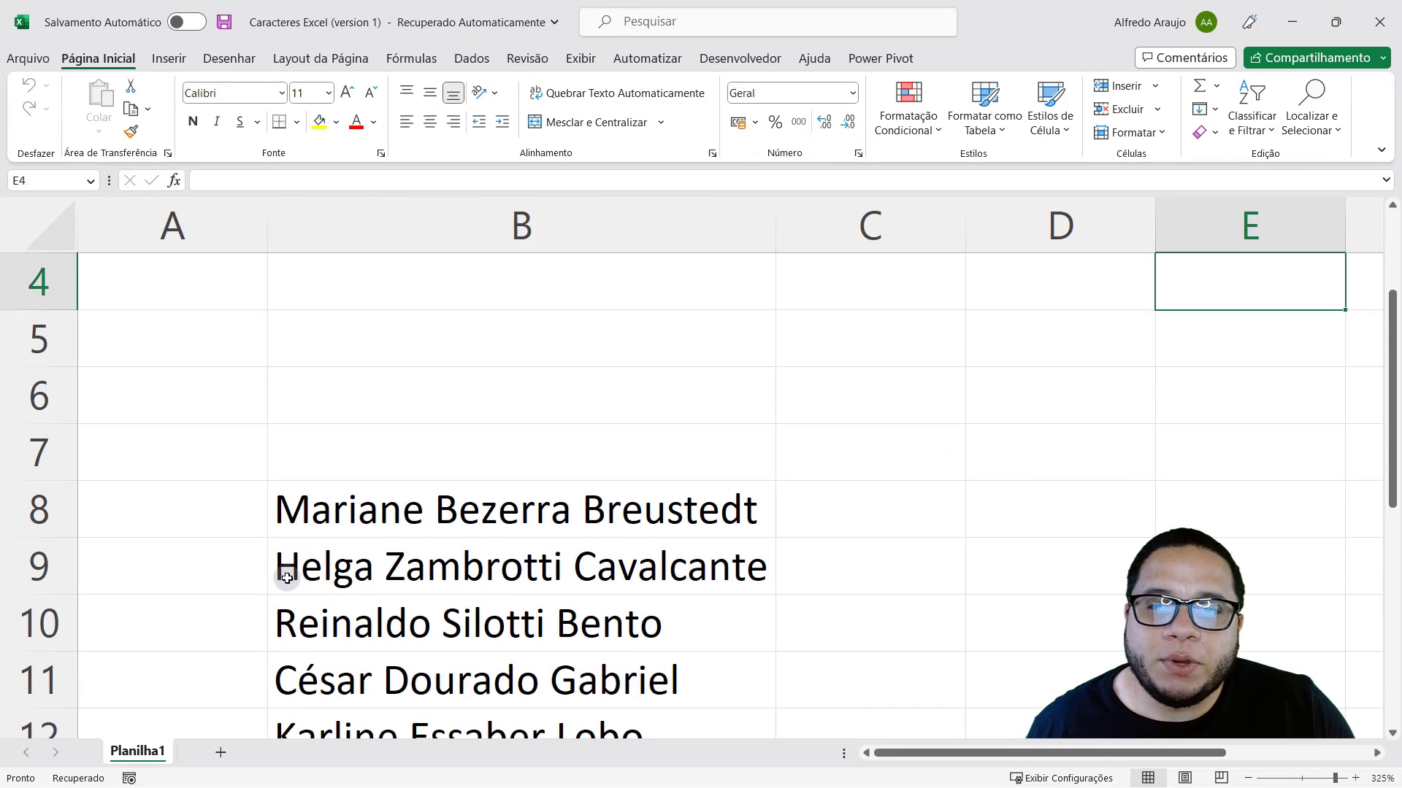
scroll(333, 394, "up", 1)
left_click(312, 336)
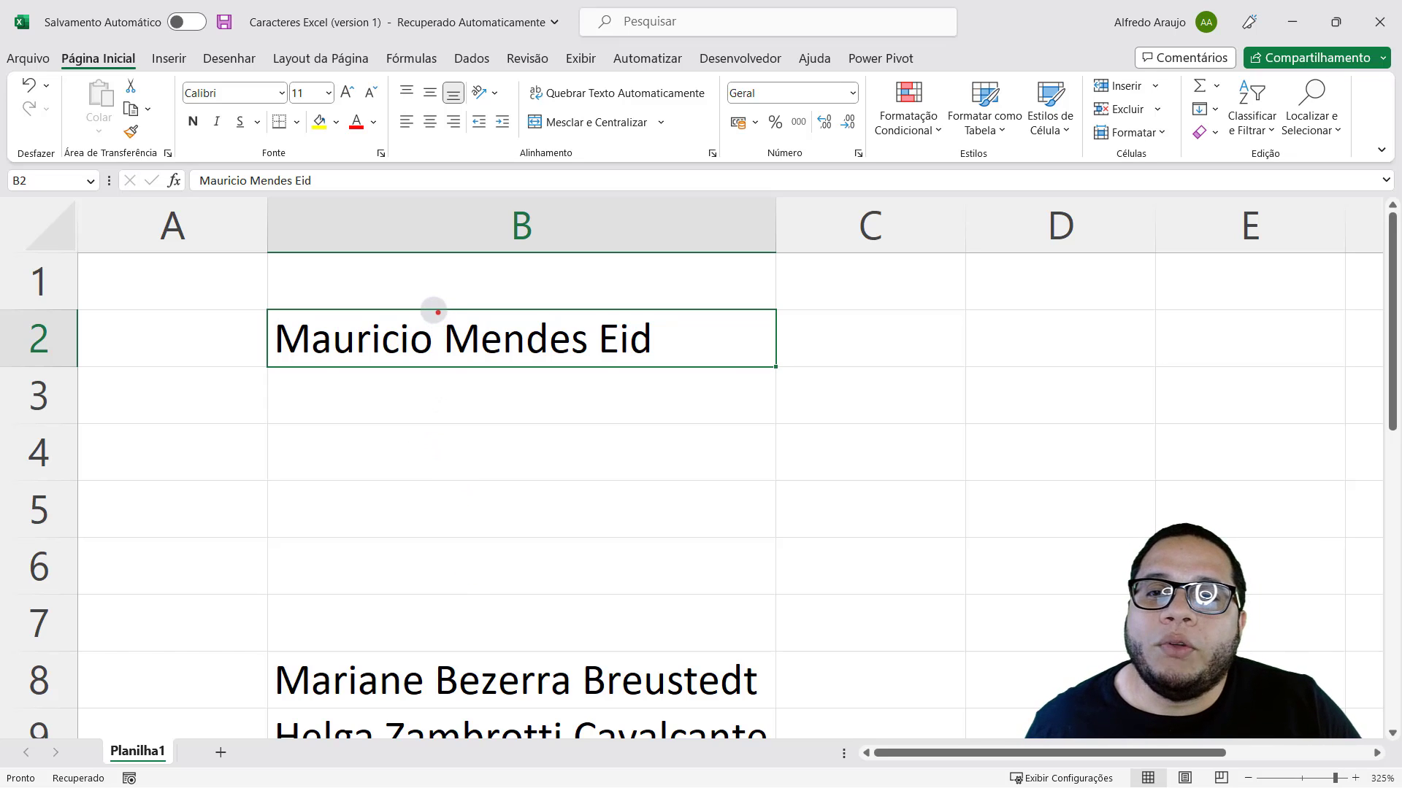
left_click_drag(426, 290, 450, 413)
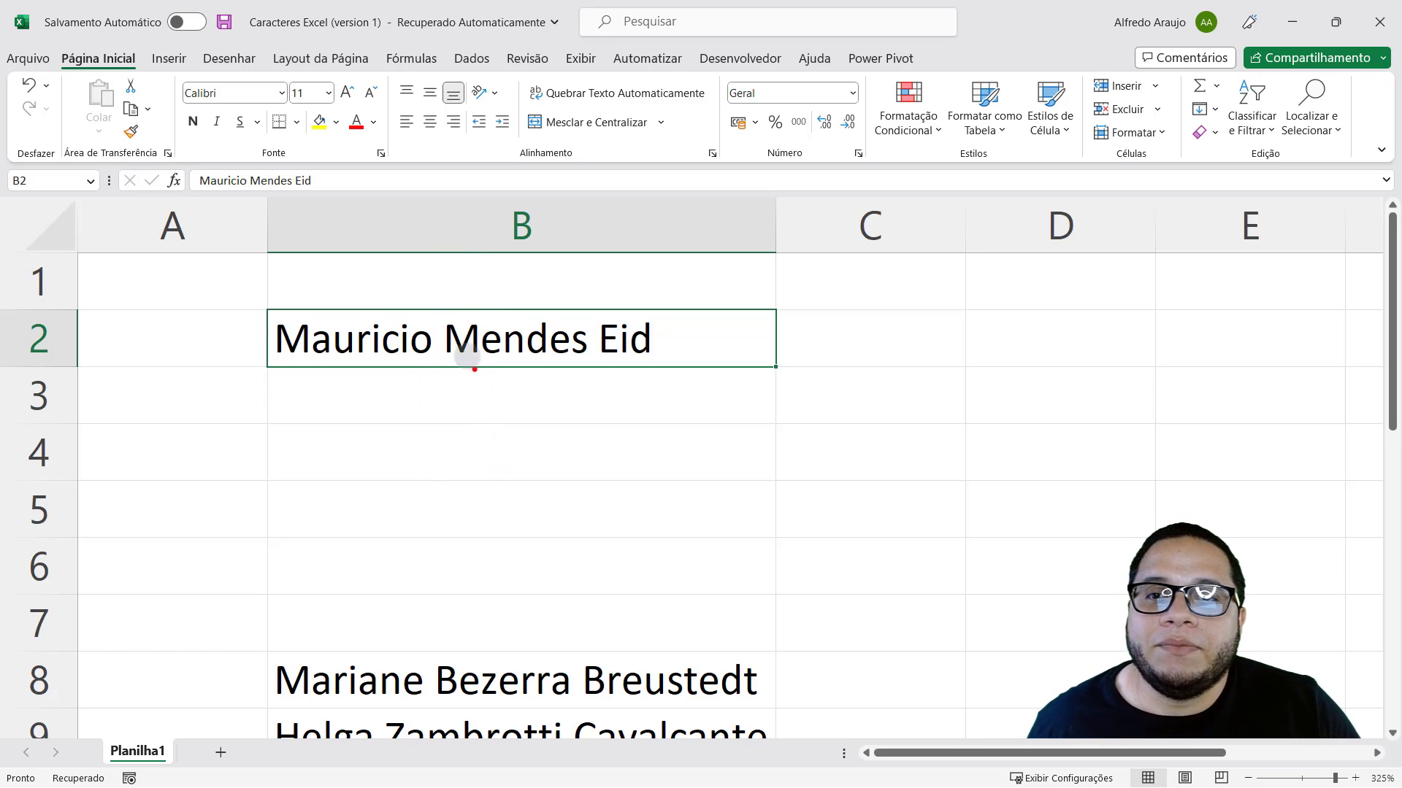
left_click_drag(433, 328, 437, 244)
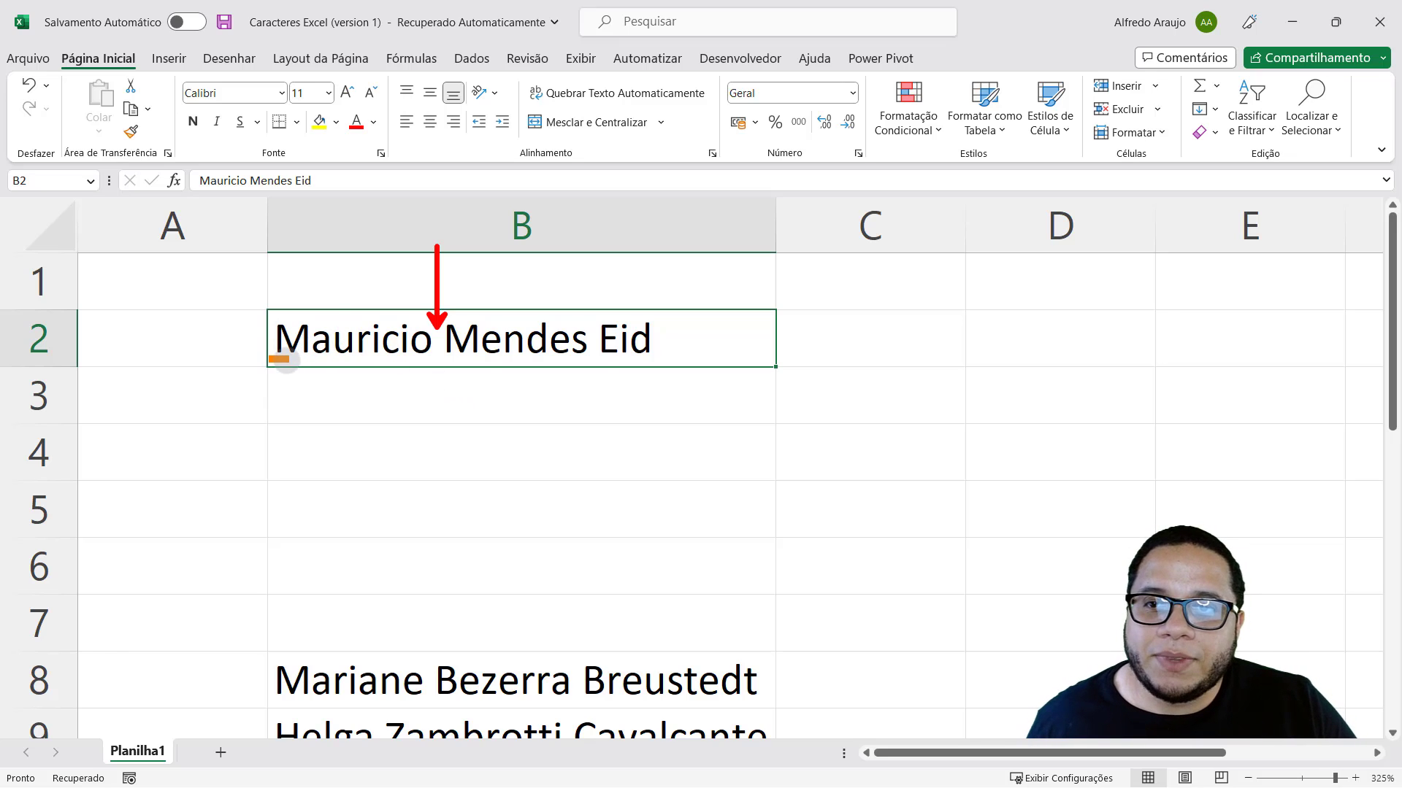
left_click_drag(270, 361, 428, 360)
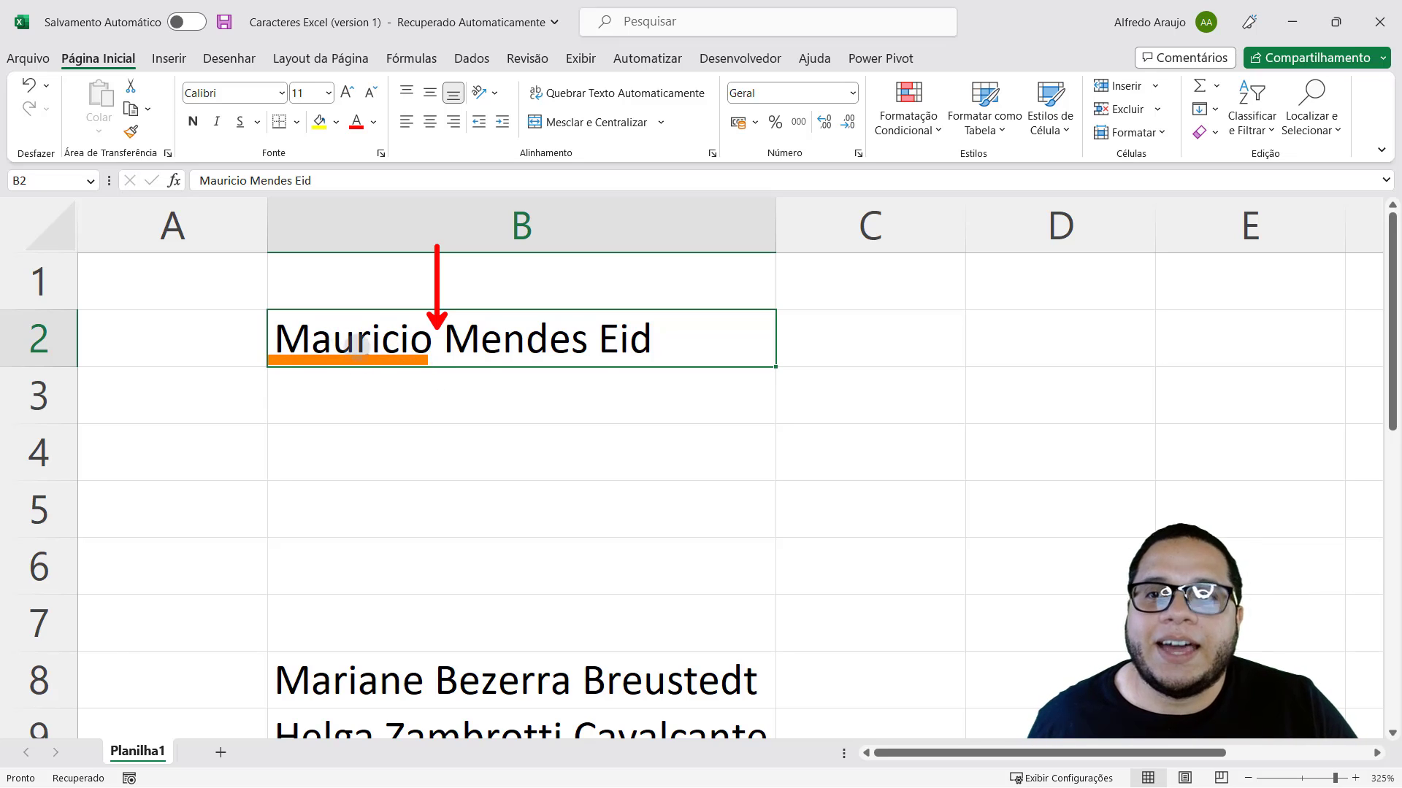
mouse_move(293, 270)
left_mouse_down()
mouse_move(293, 312)
mouse_move(319, 318)
left_mouse_up()
mouse_move(348, 274)
left_mouse_down()
mouse_move(343, 321)
mouse_move(392, 325)
left_mouse_up()
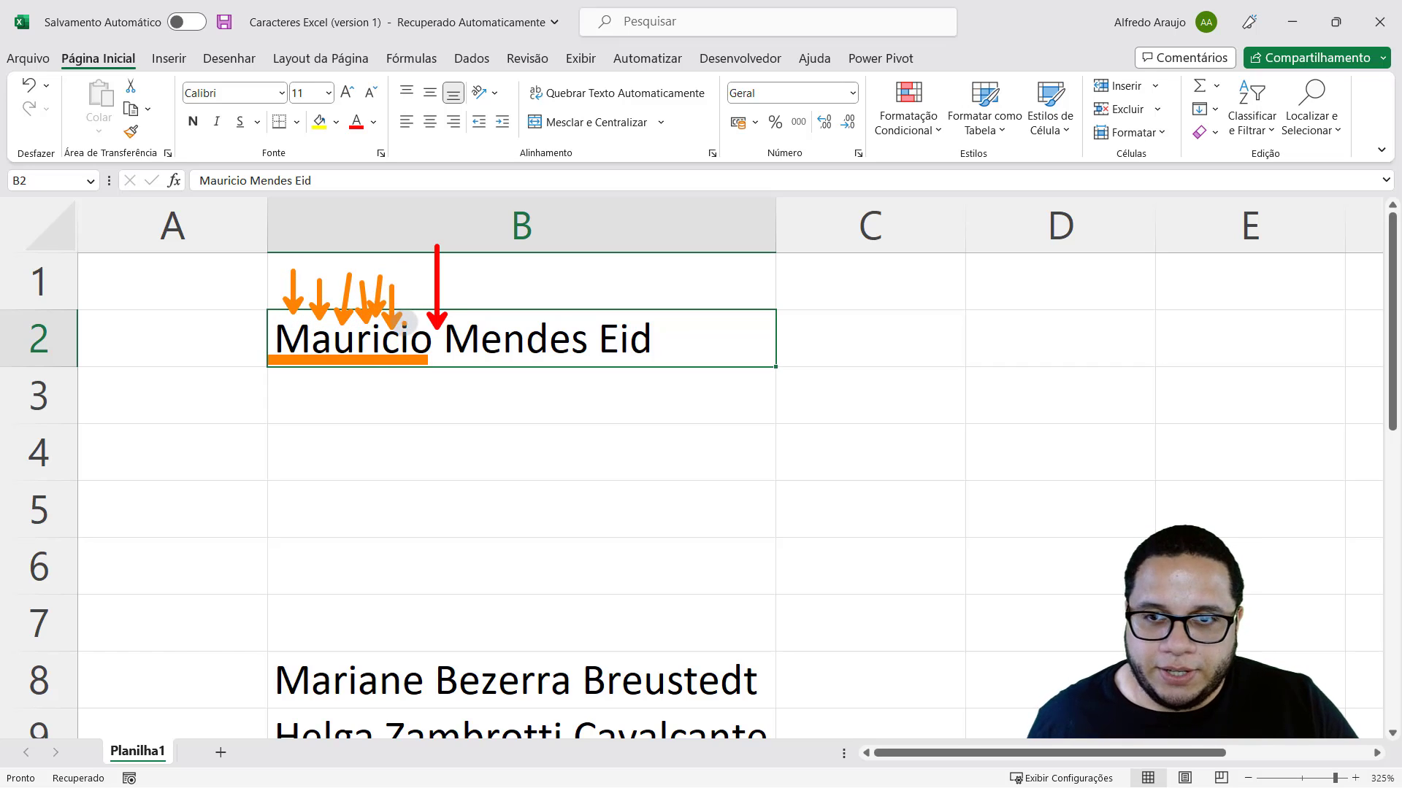
left_click_drag(406, 272, 407, 321)
left_click_drag(422, 257, 423, 321)
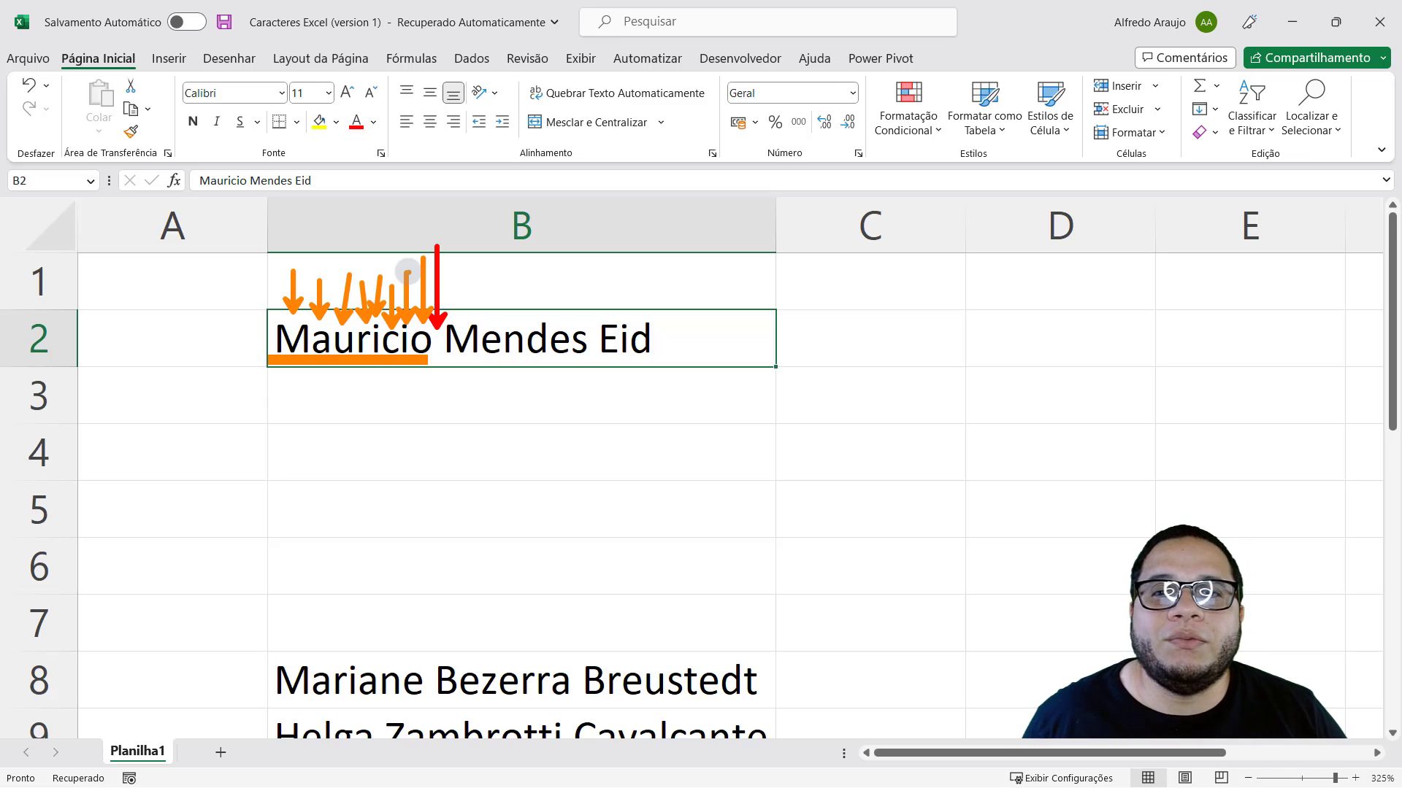
key("e")
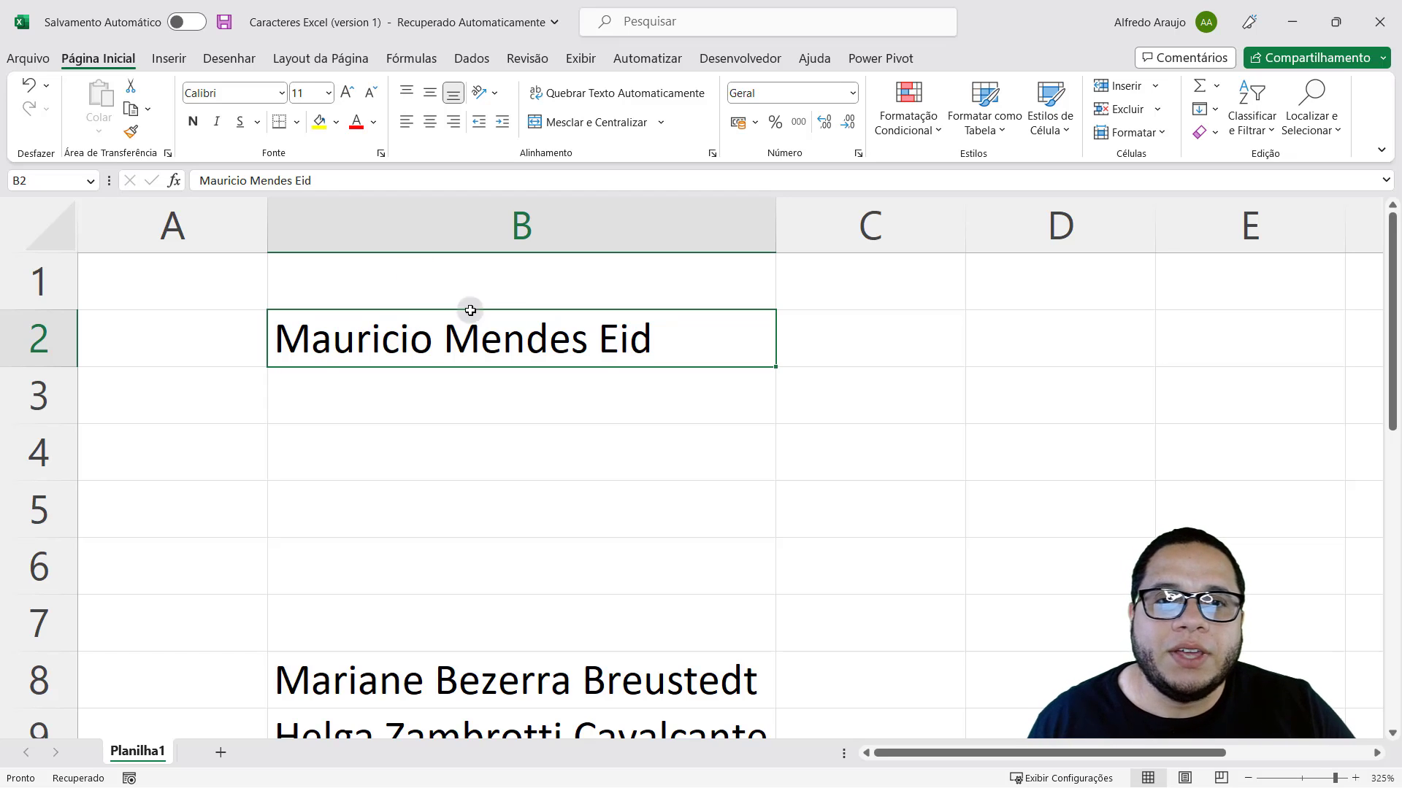
Step: Enter =NÚM.CARACT(B2) in D2, returning 19 characters
left_click(989, 344)
type("=")
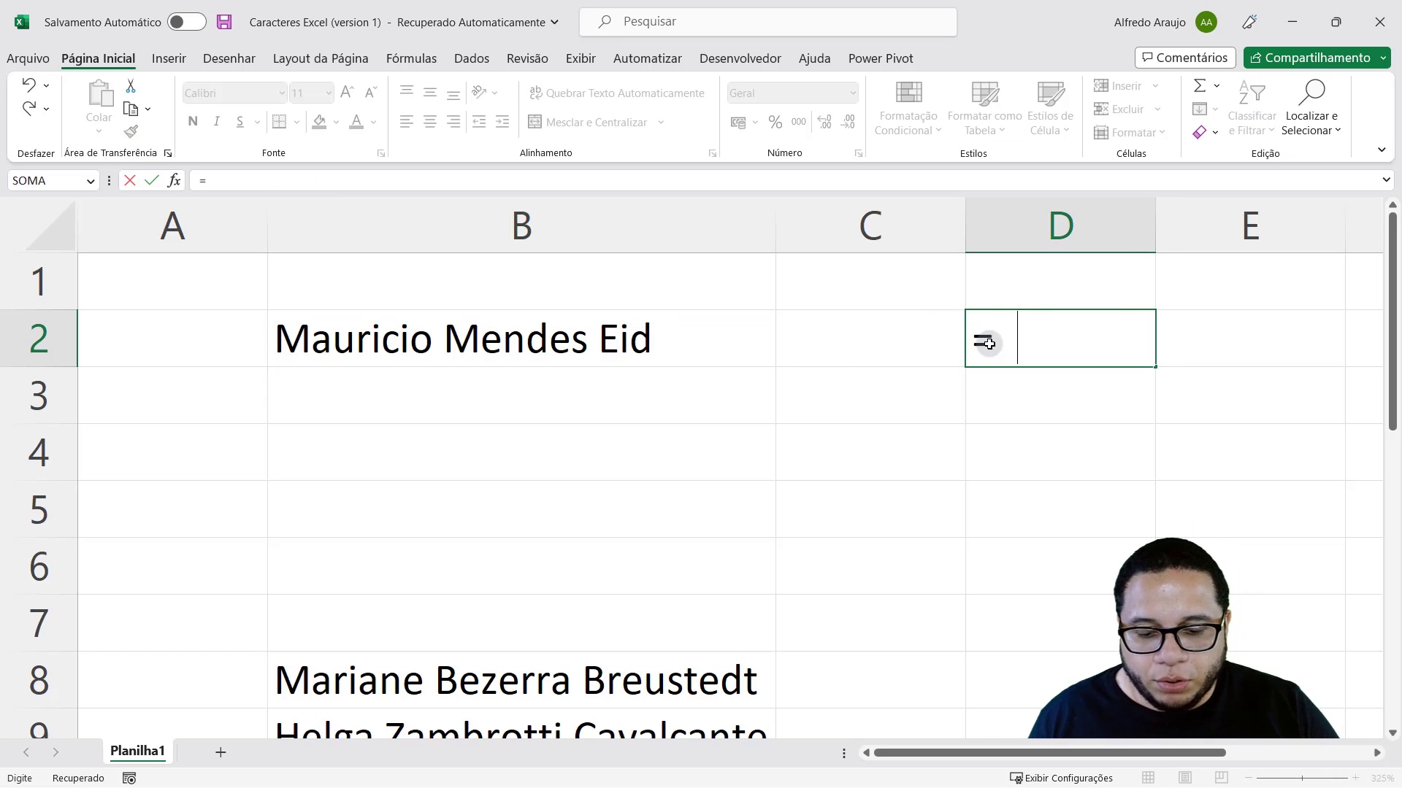
type("núm.car")
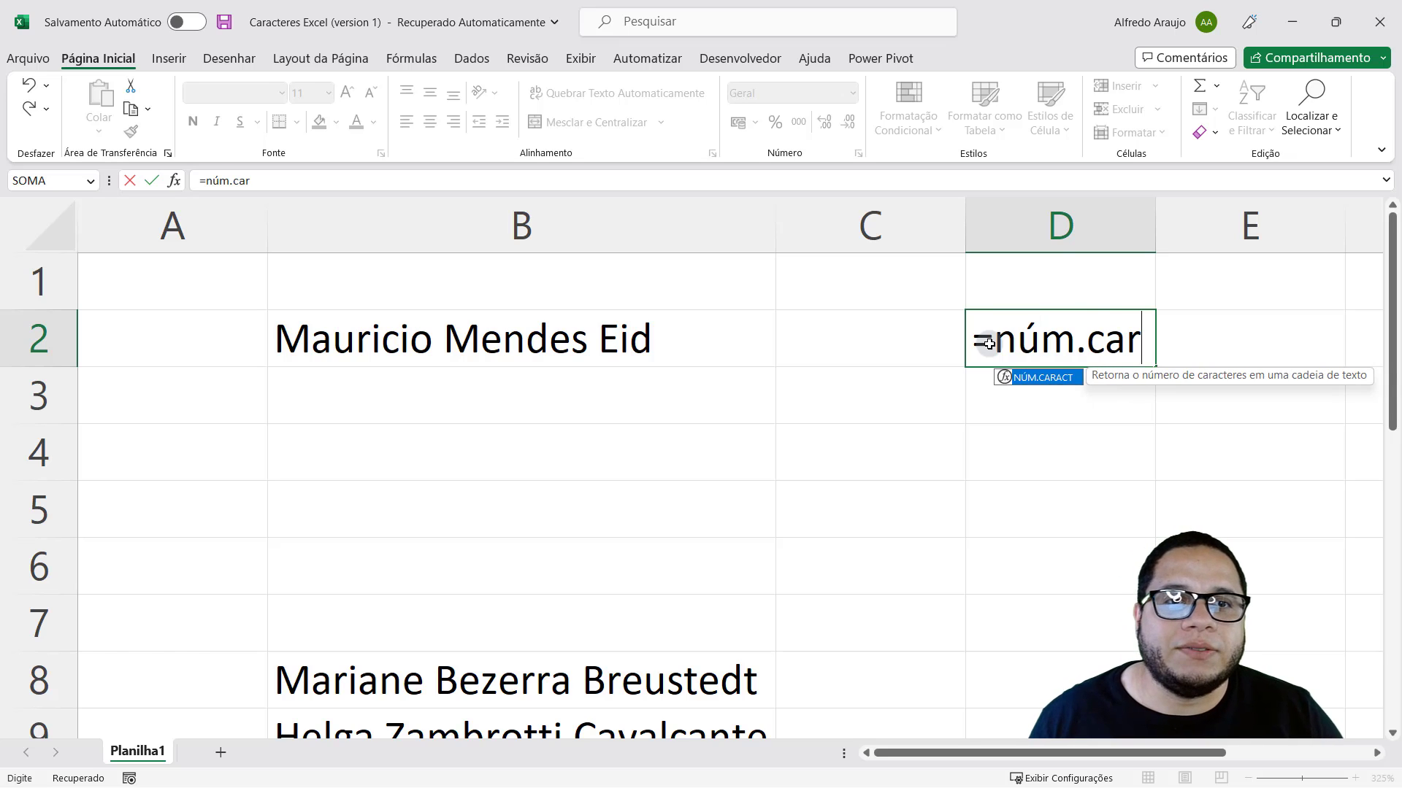
key("Tab")
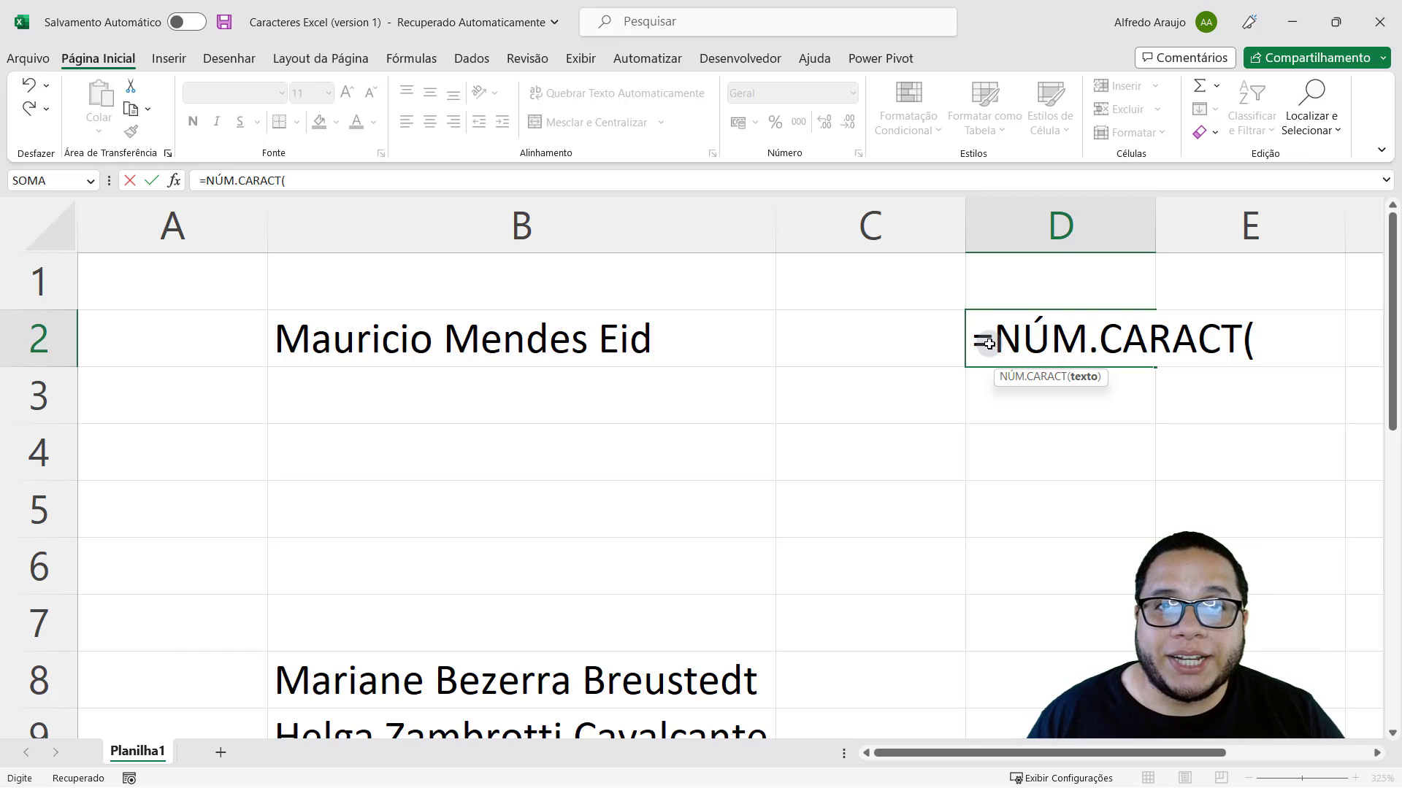
left_click(584, 332)
type(")")
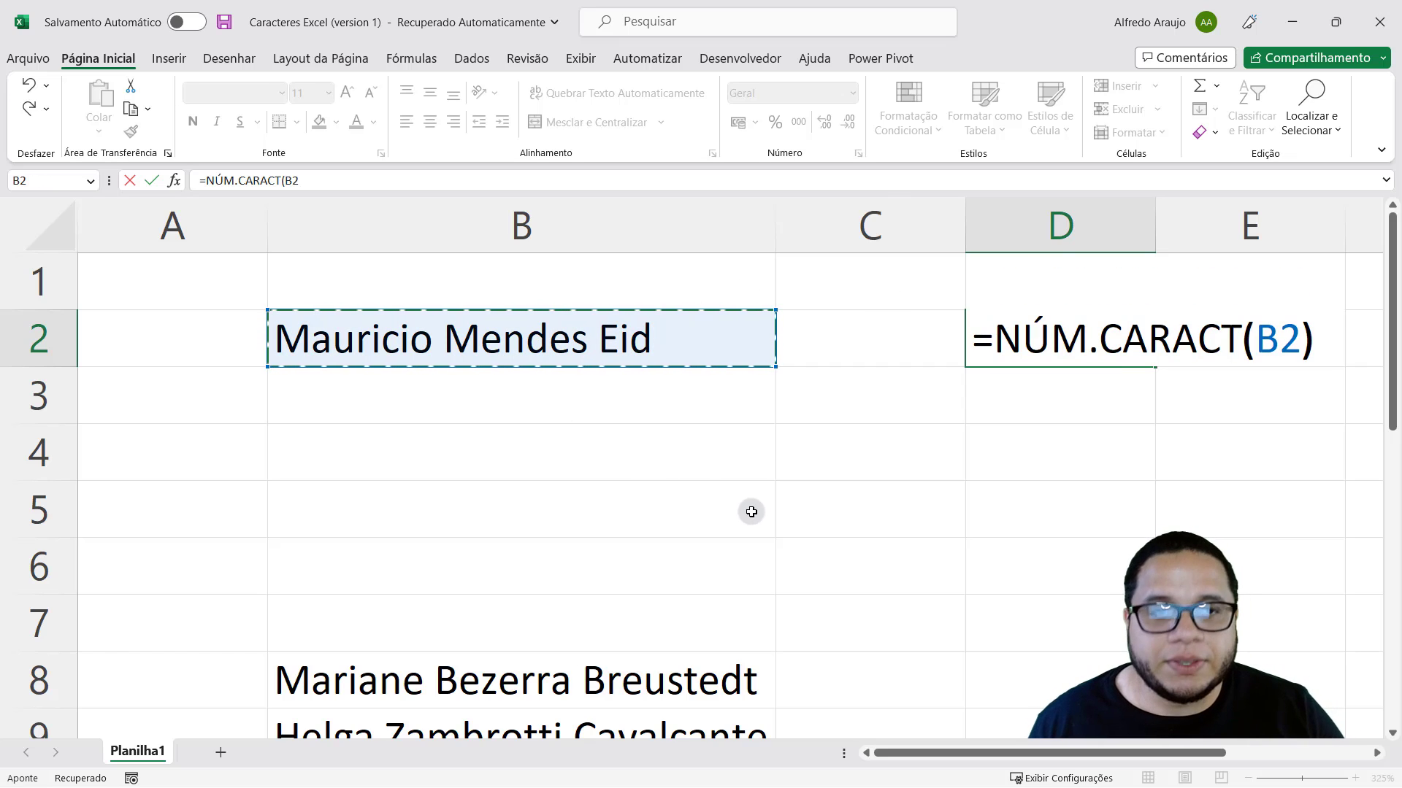
key("Return")
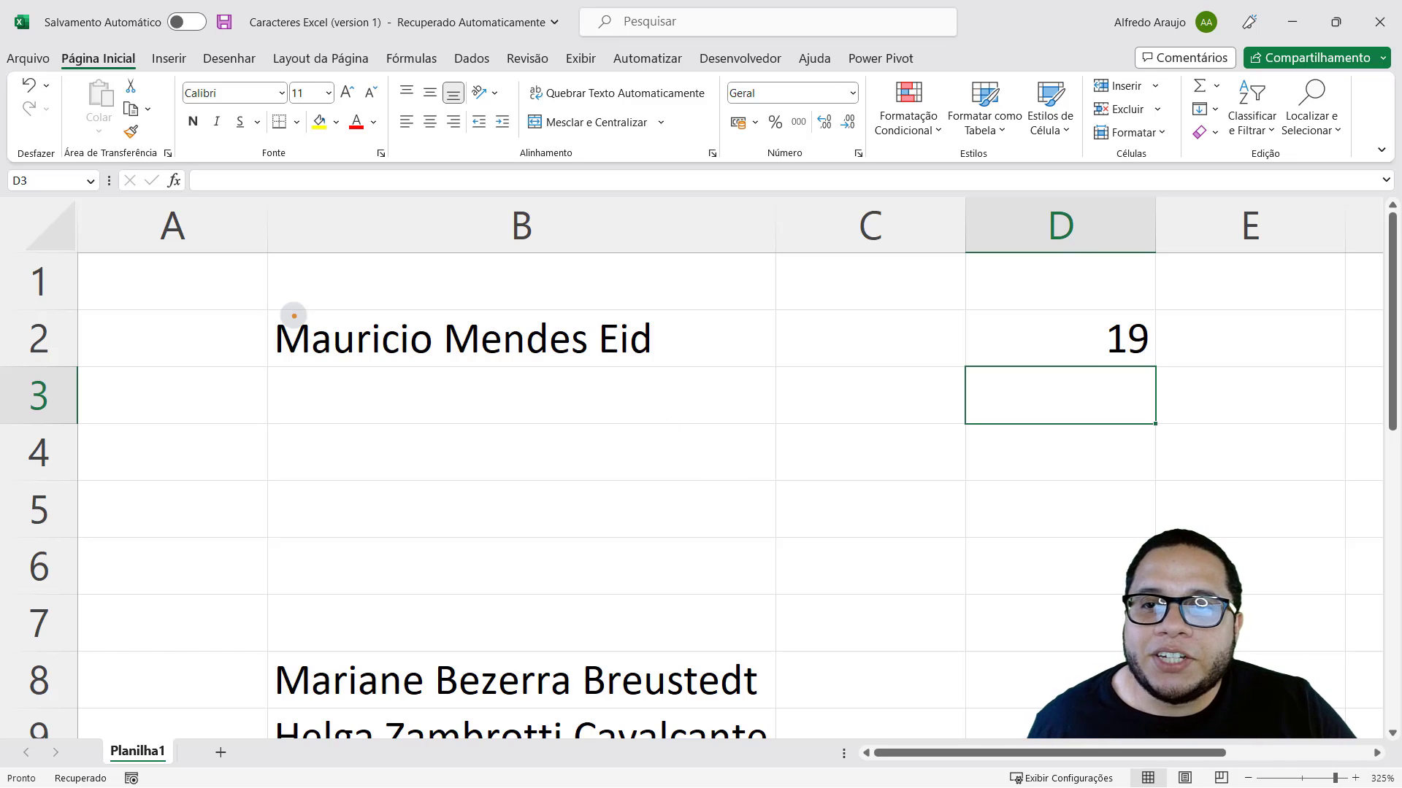
mouse_move(293, 254)
left_mouse_down()
mouse_move(293, 315)
mouse_move(318, 322)
mouse_move(634, 321)
left_mouse_up()
left_click_drag(647, 264, 647, 321)
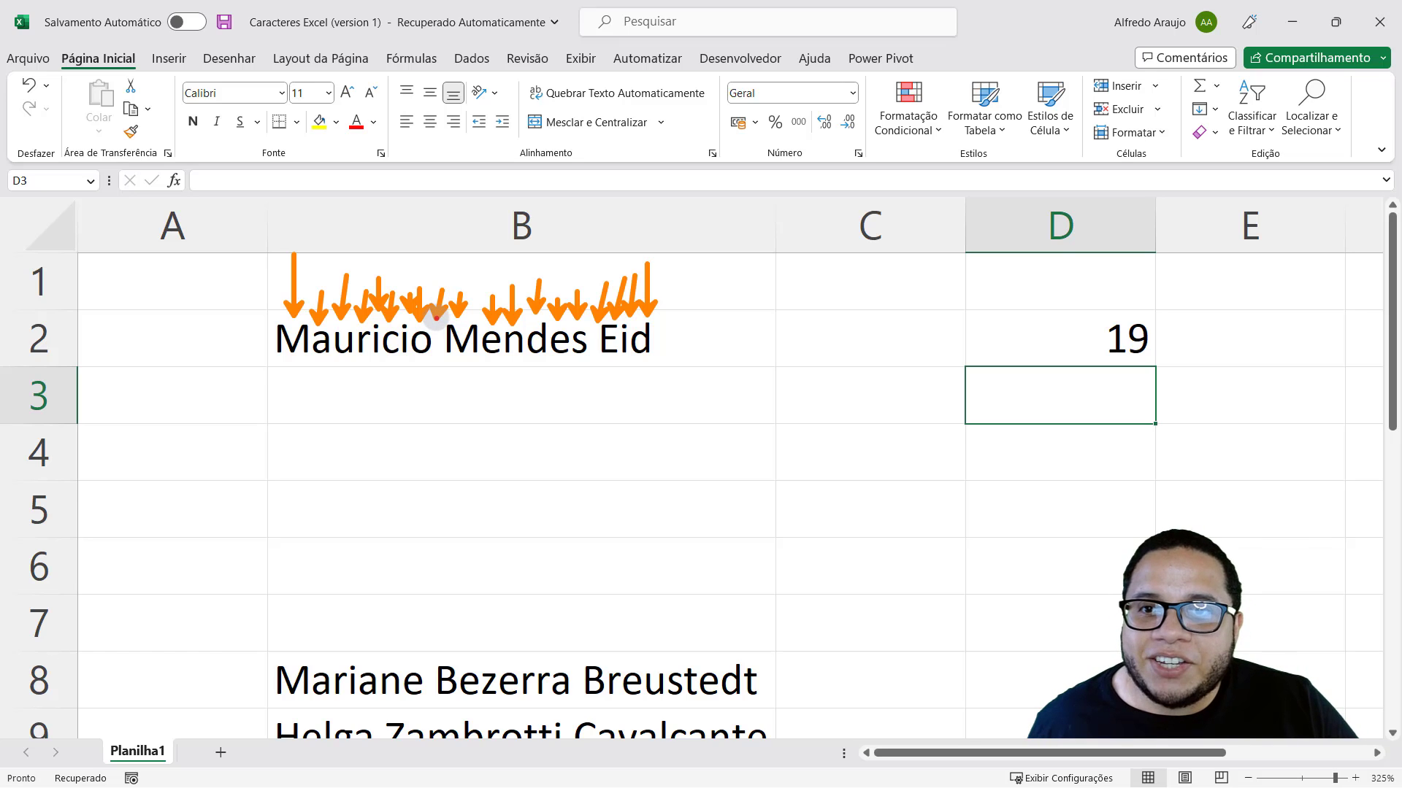
left_click_drag(436, 318, 442, 292)
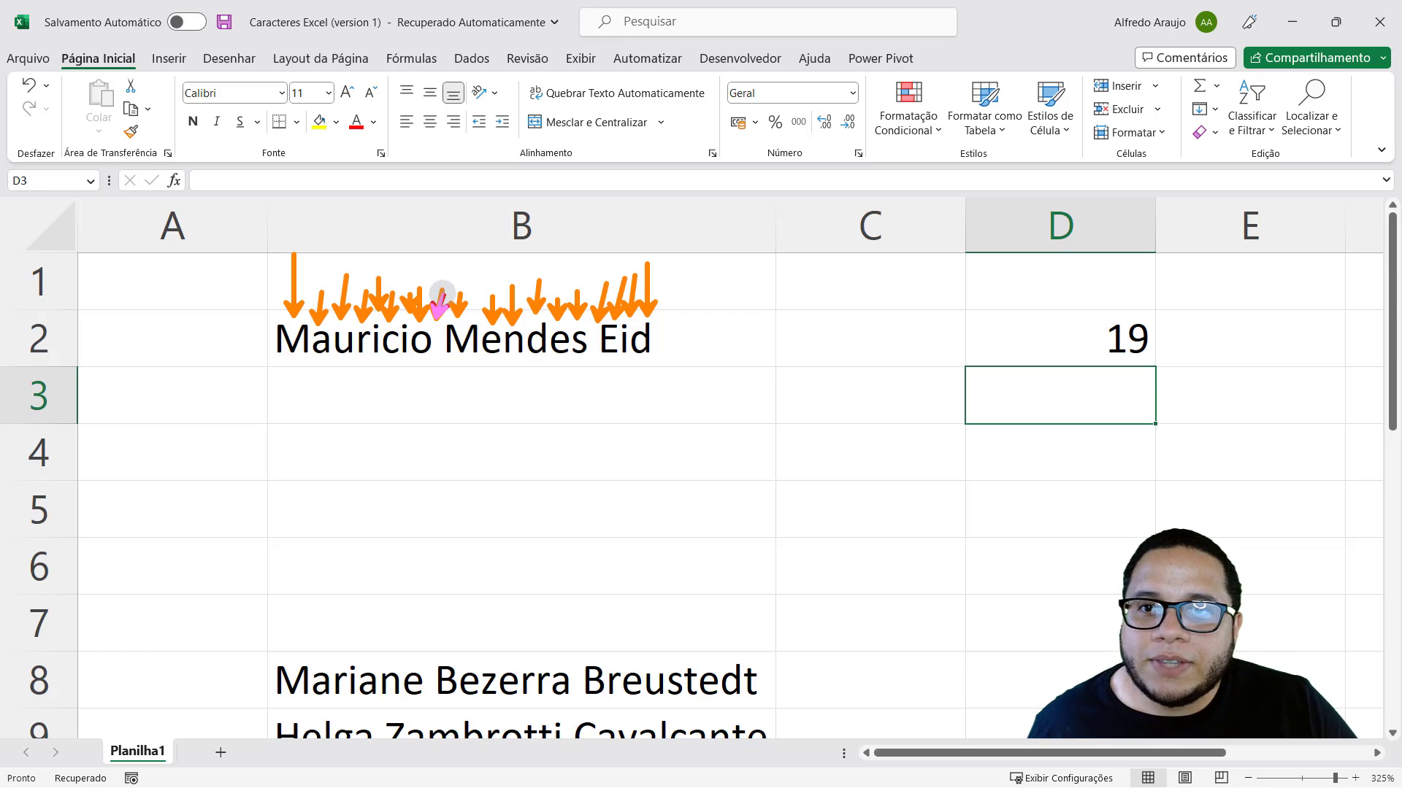
left_click_drag(443, 290, 436, 318)
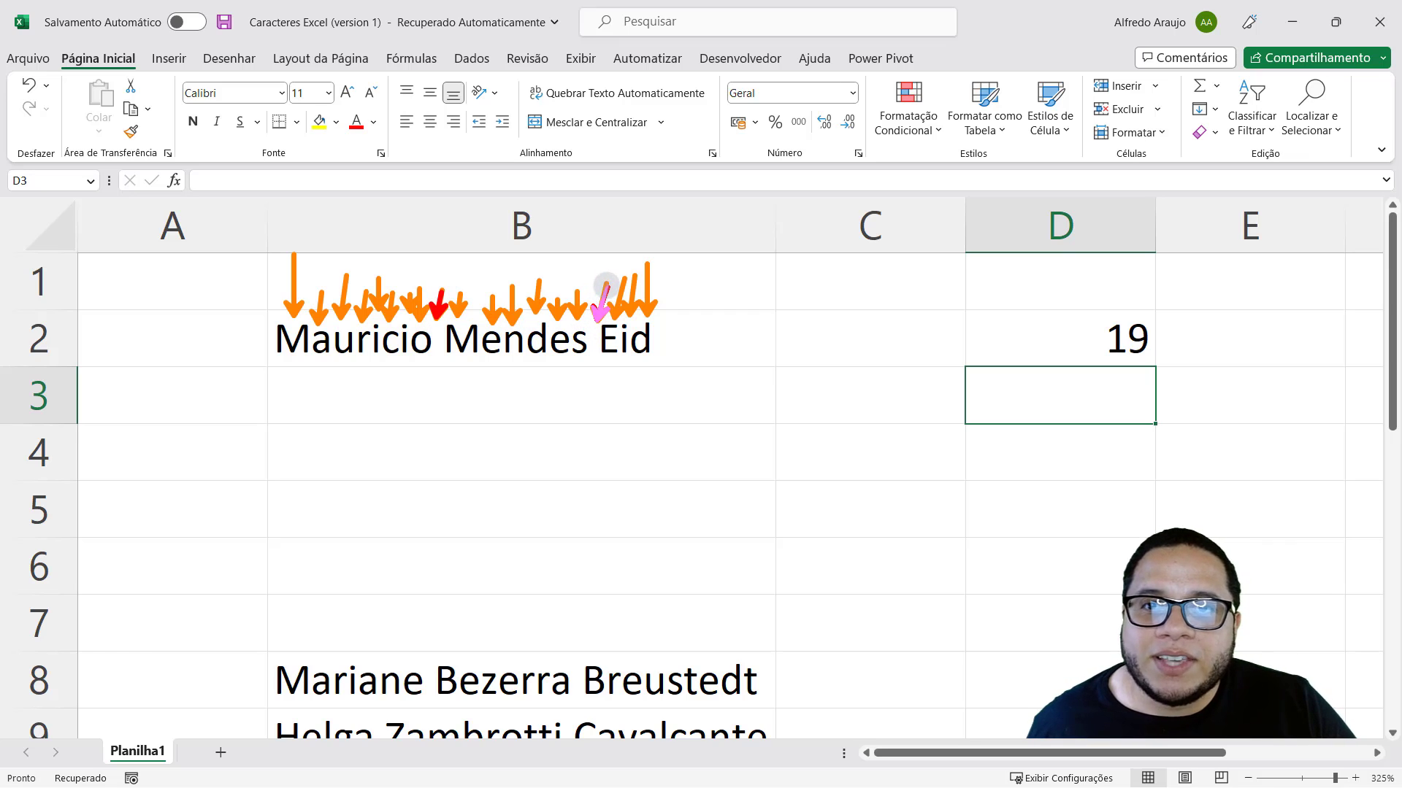
left_click_drag(608, 283, 597, 319)
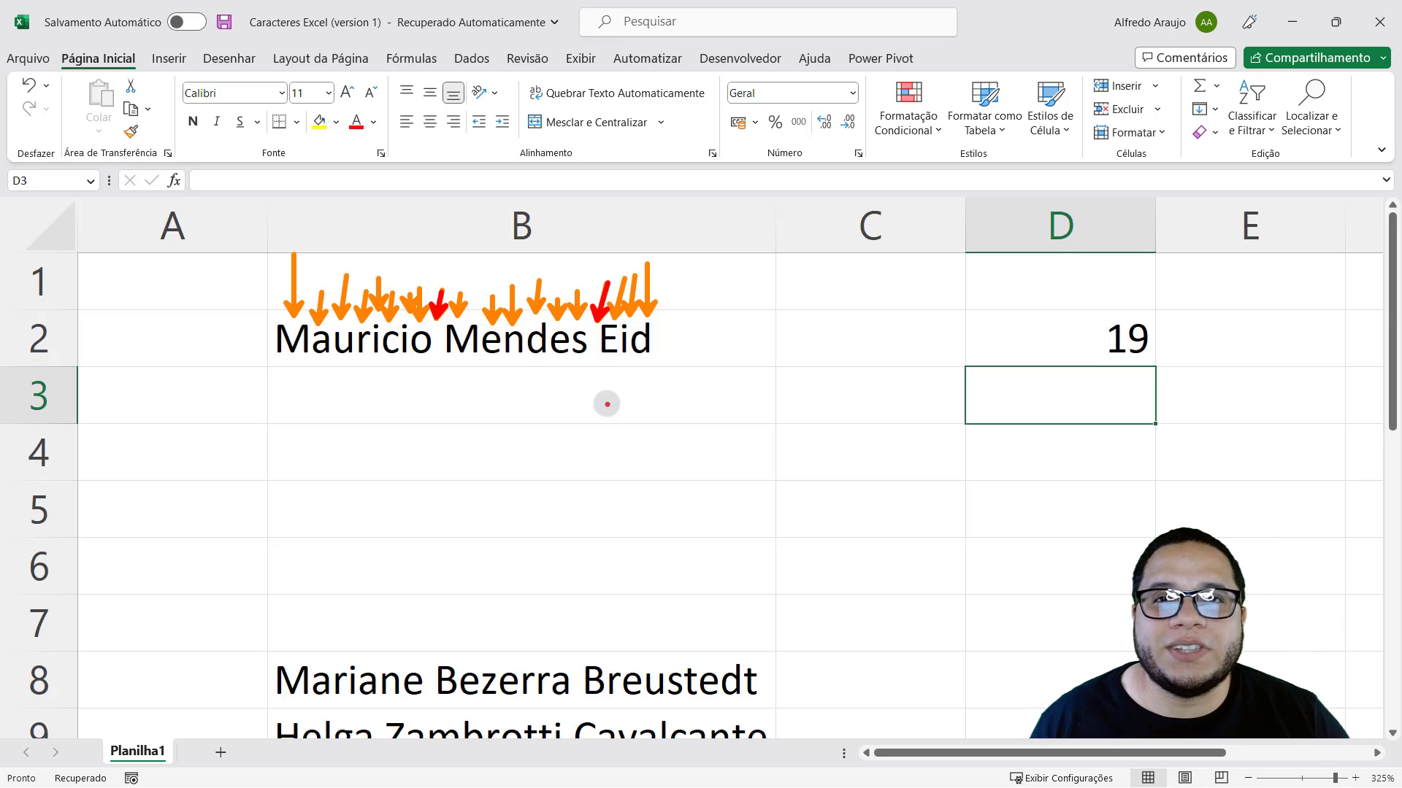
key("Escape")
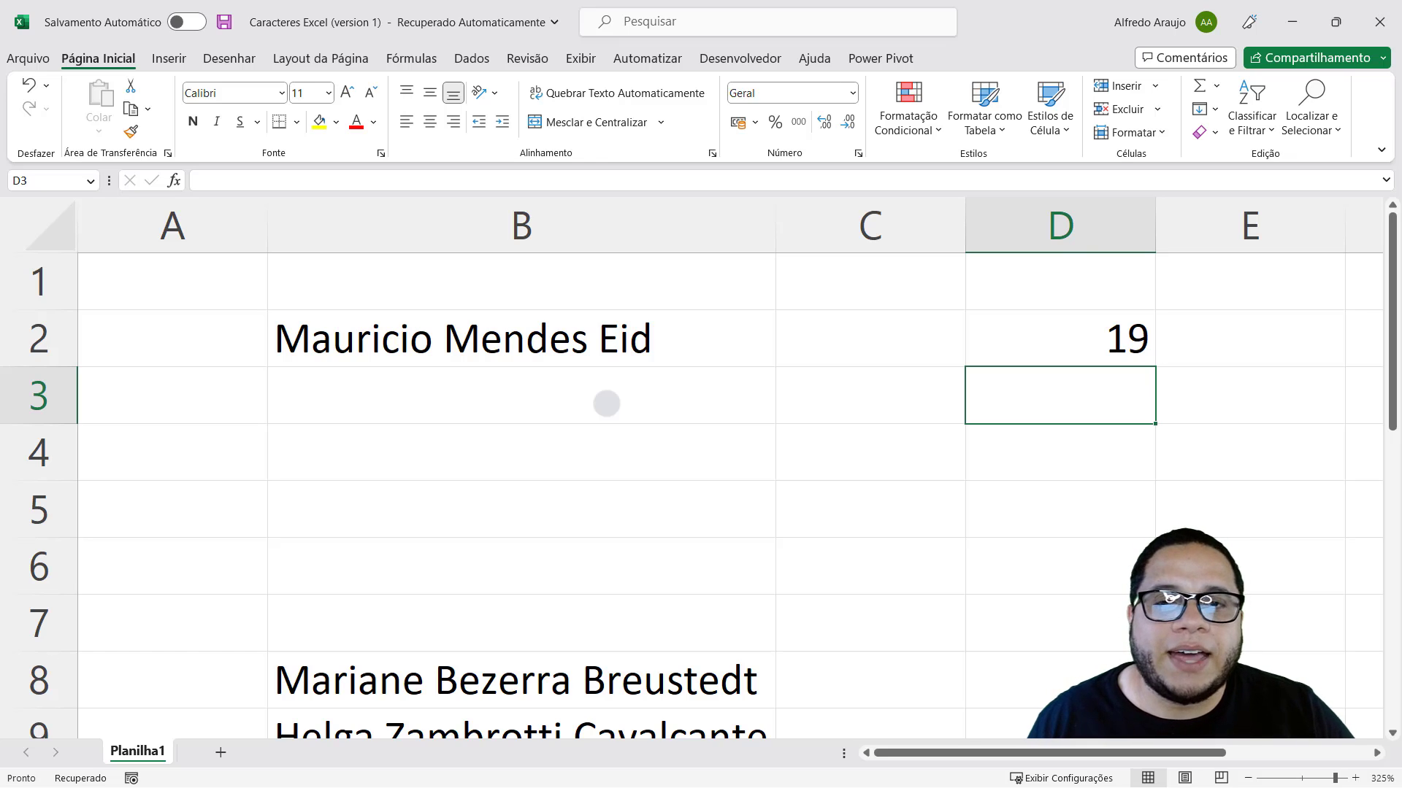
Step: Type the label 'Procurar espaço em branco' into C3, then select C4
left_click(462, 300)
left_click(443, 336)
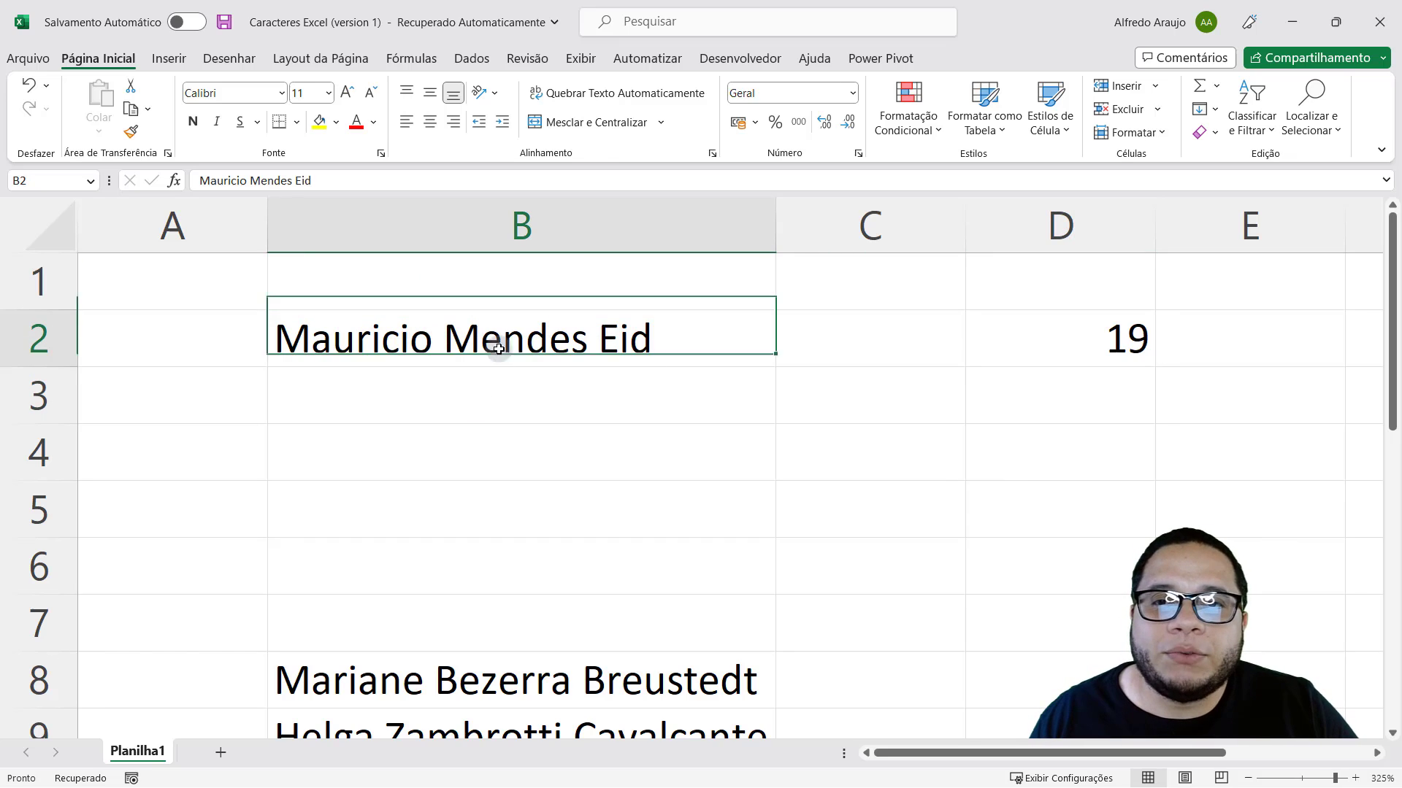
left_click(1049, 413)
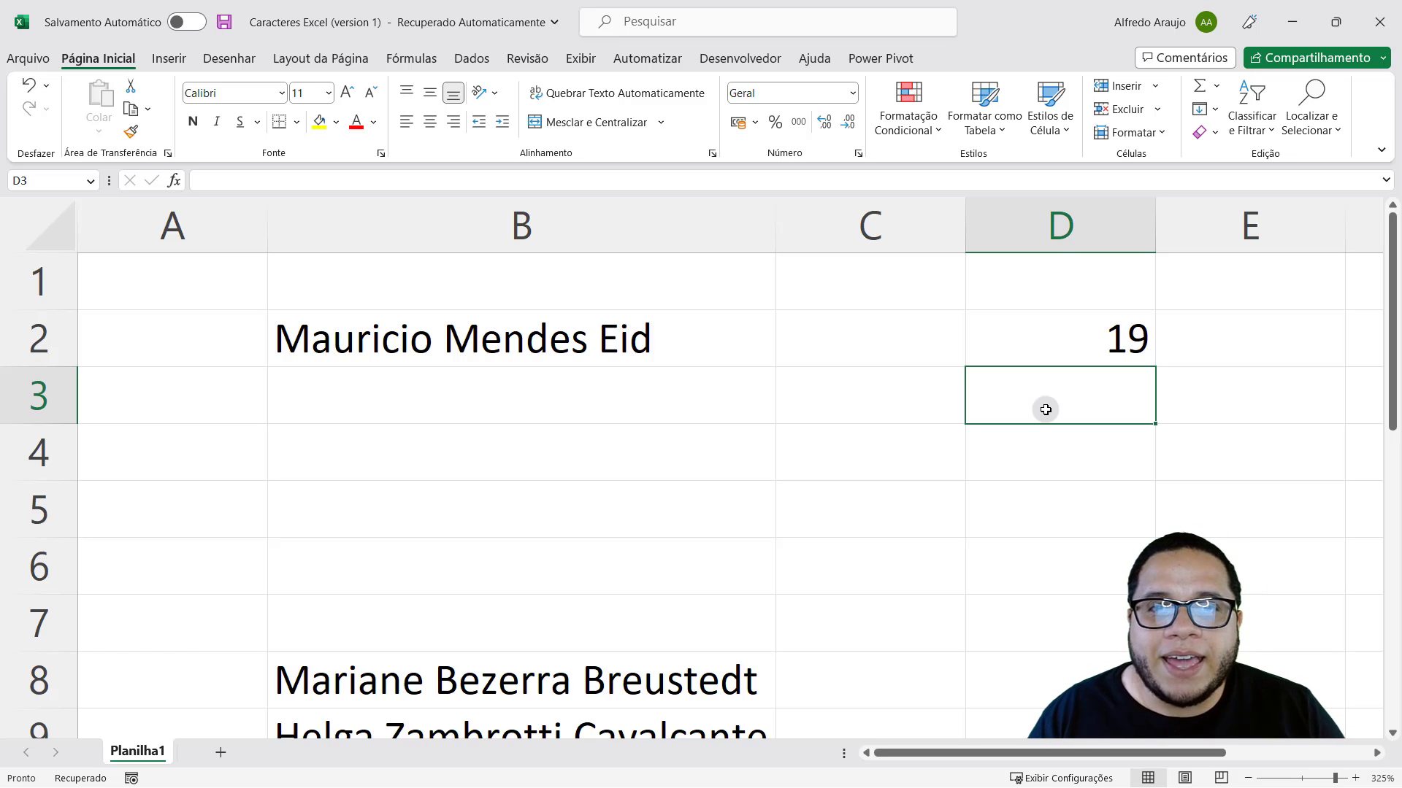
left_click(949, 391)
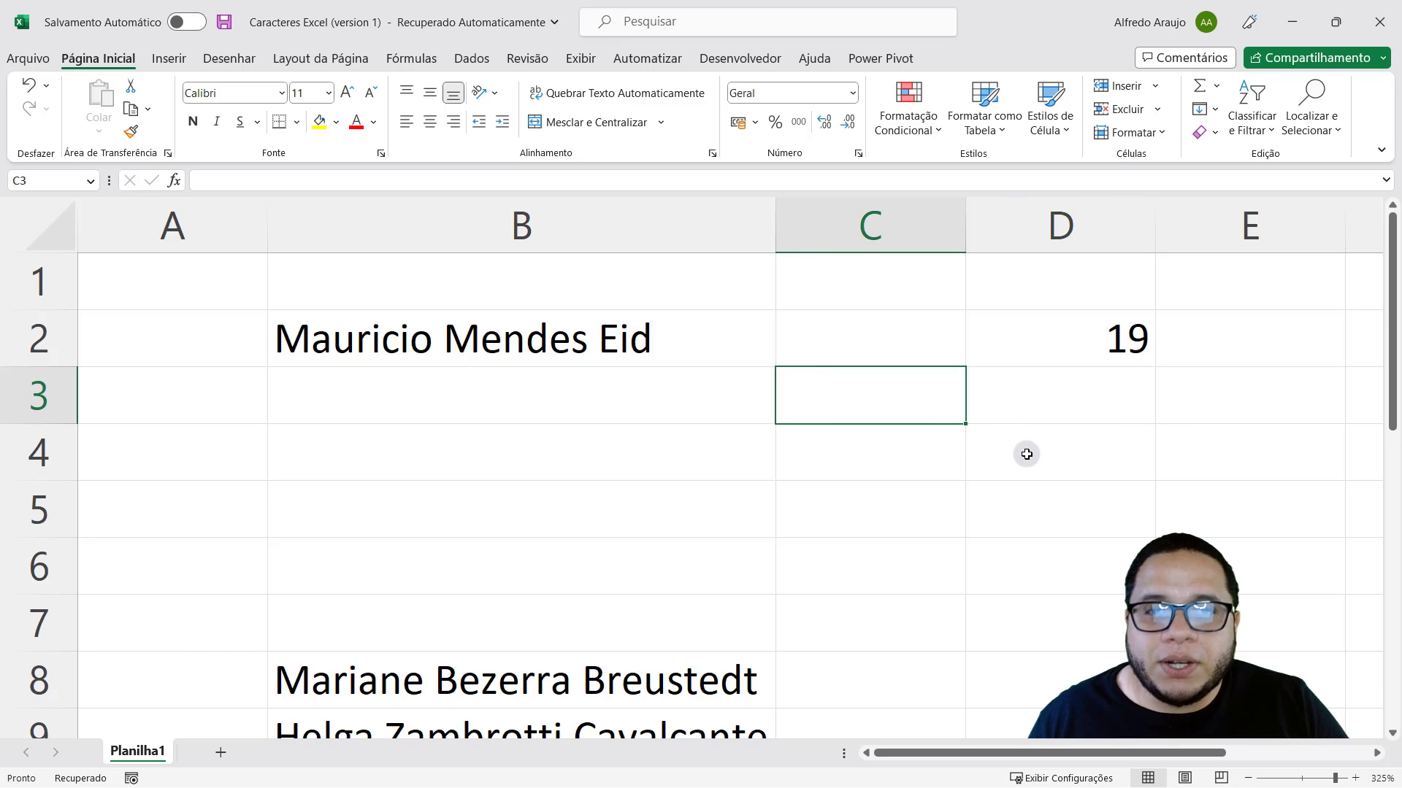
type("Pr")
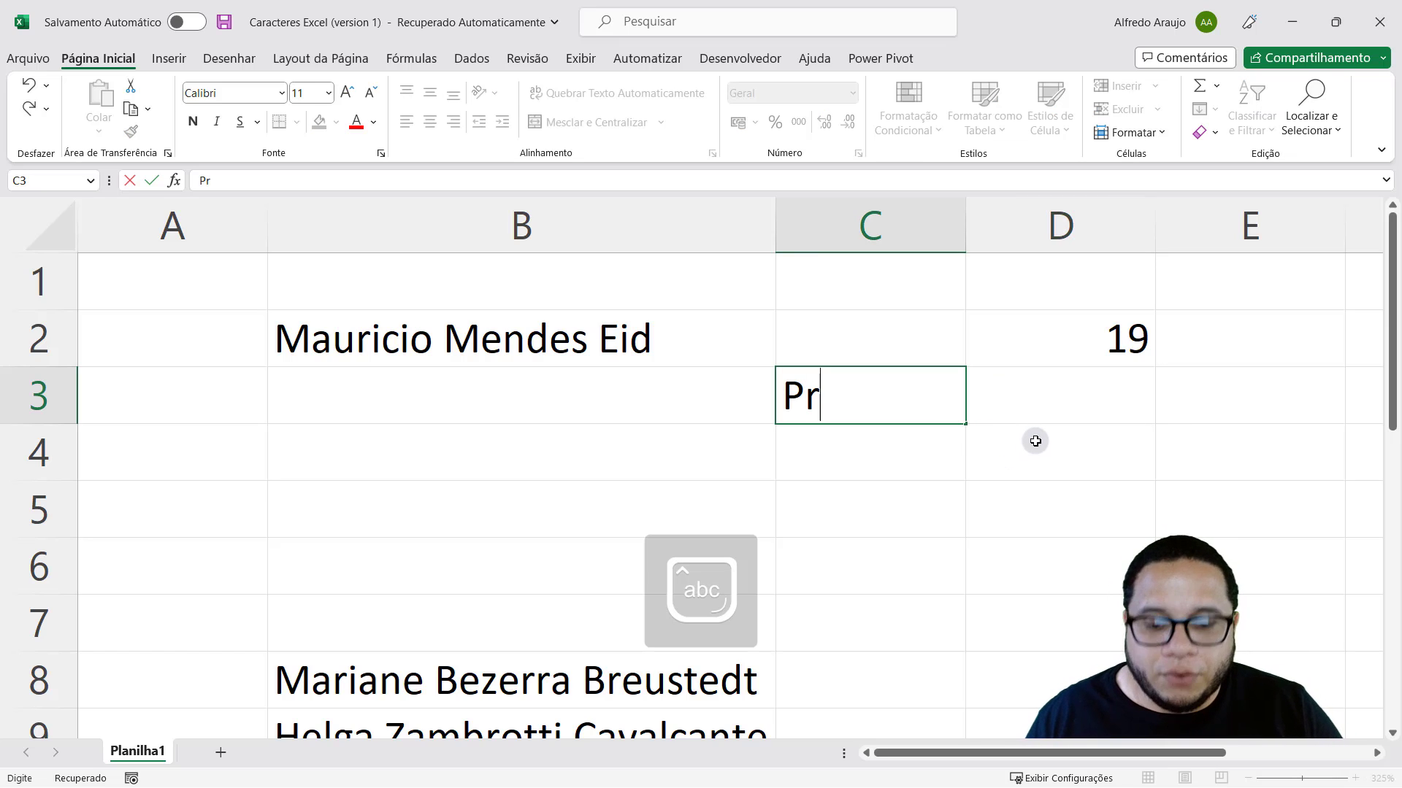
type("ocurar espaç")
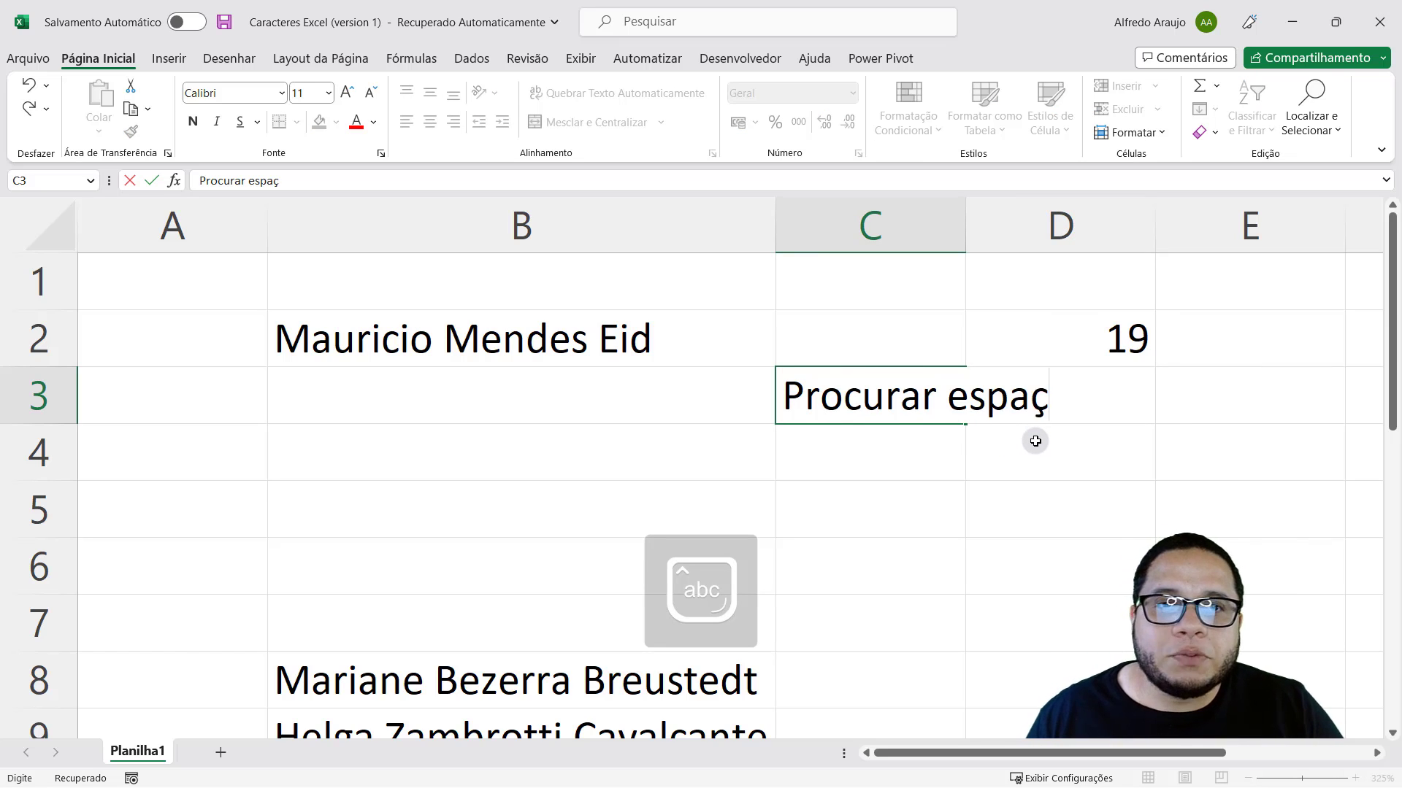
type("o em branco")
key("Return")
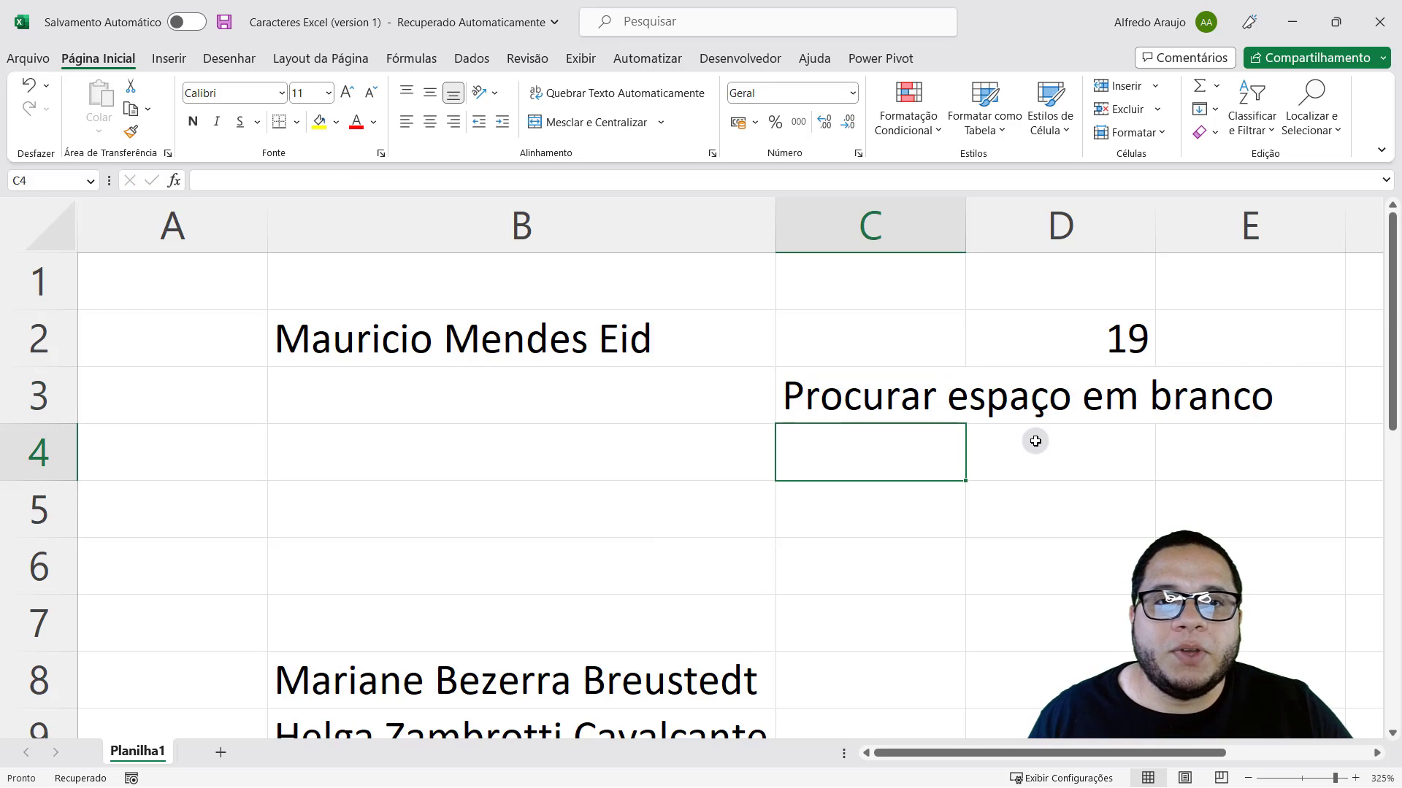
left_click(1076, 352)
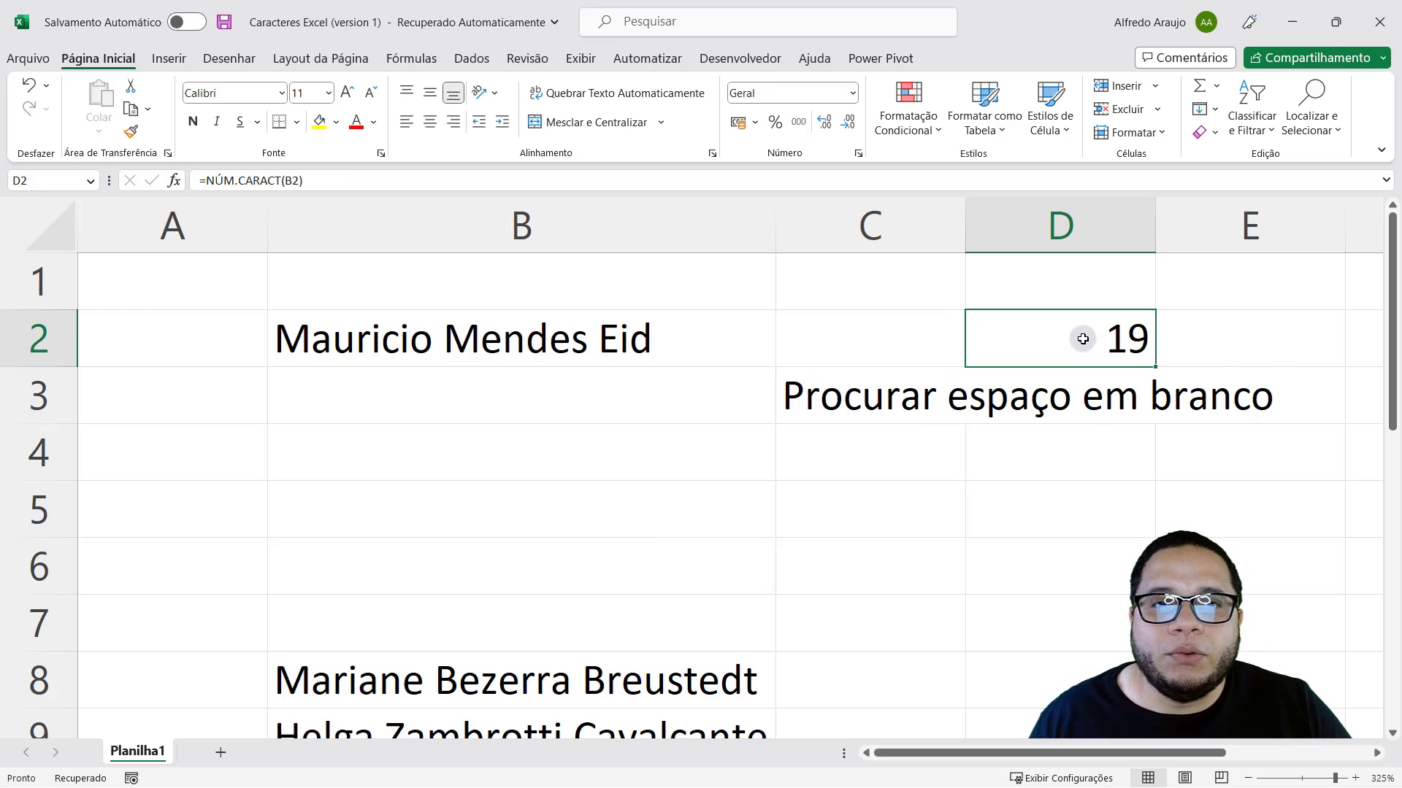
left_click(915, 451)
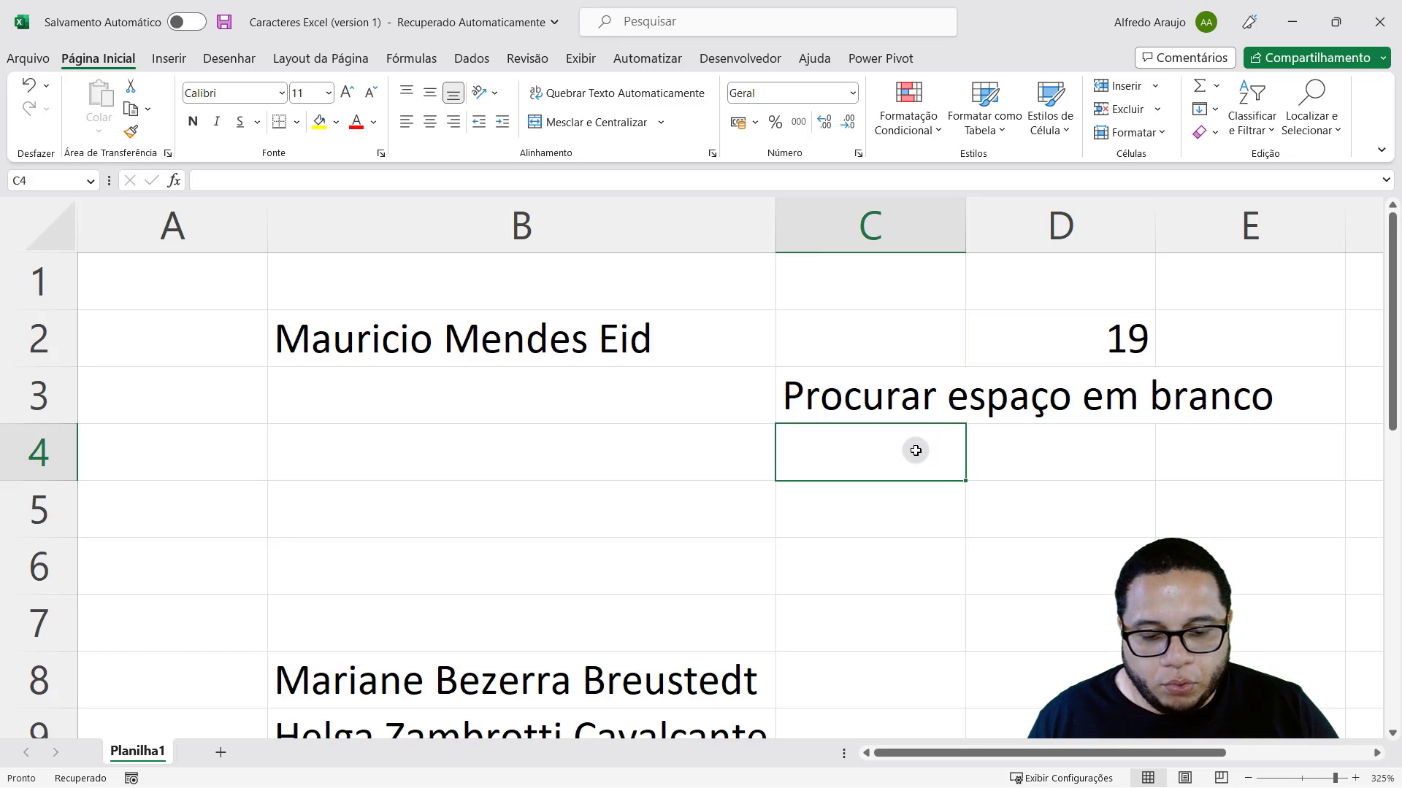
Step: Enter =PROCURAR(" ";B2) in C4, returning 9 as the first space's position
type("=proc")
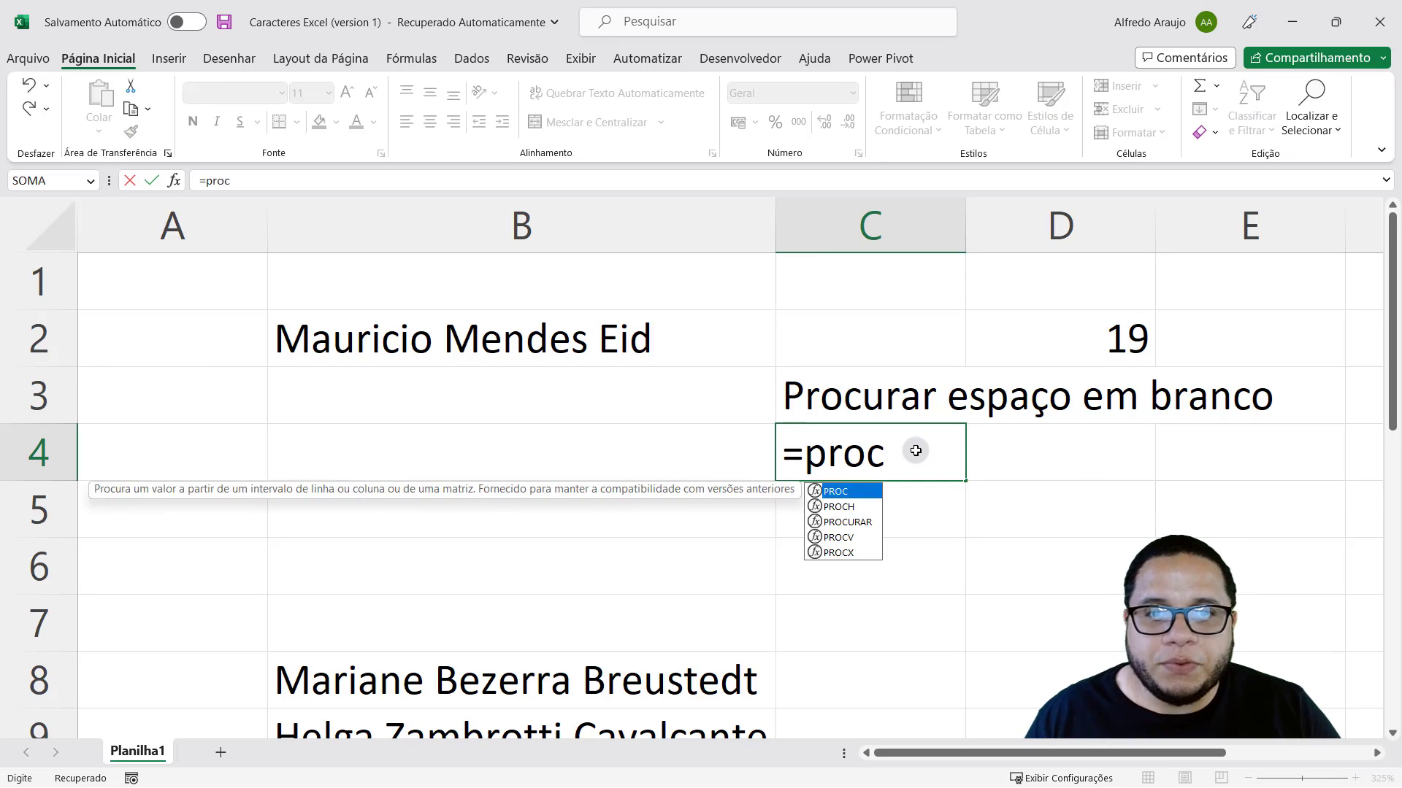
type("ur")
key("Tab")
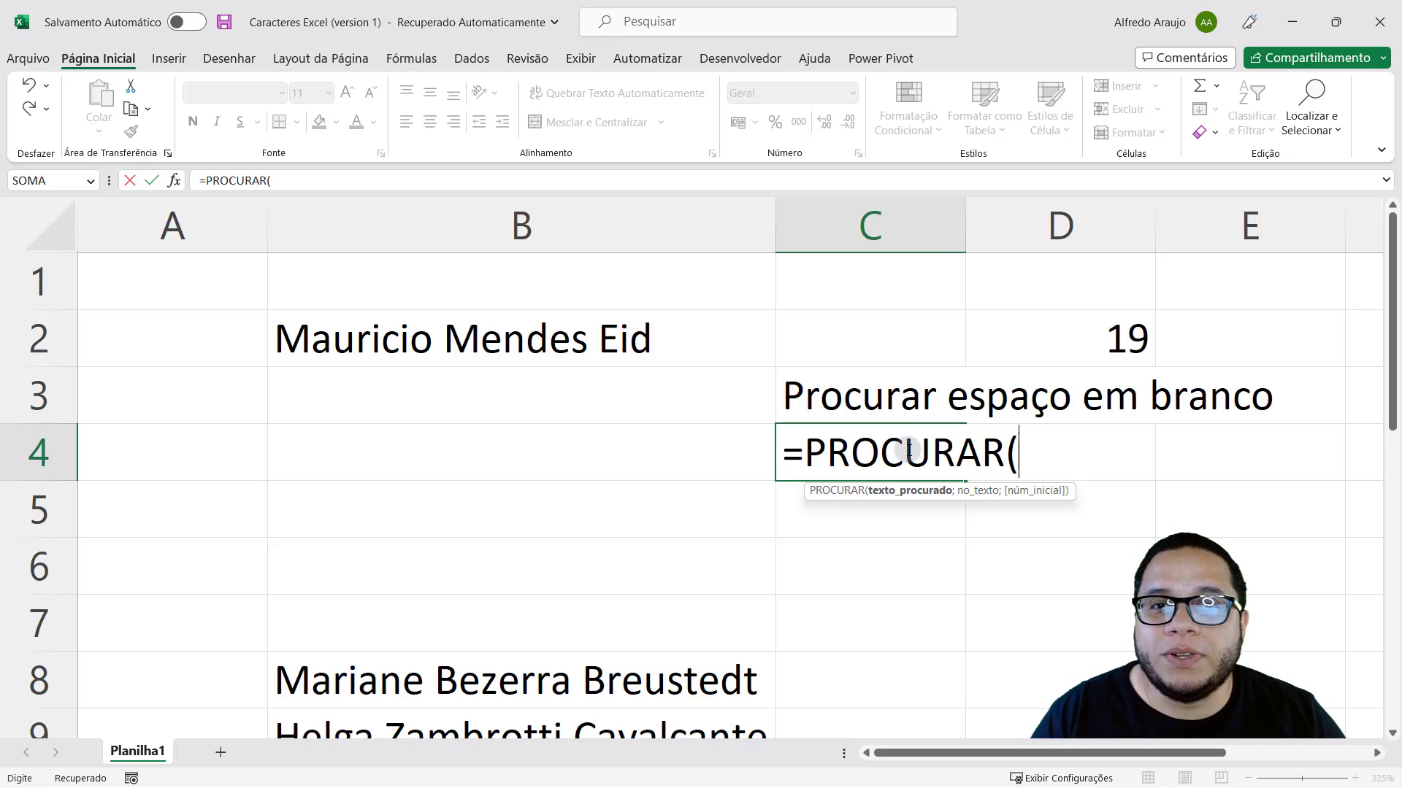
type("\"")
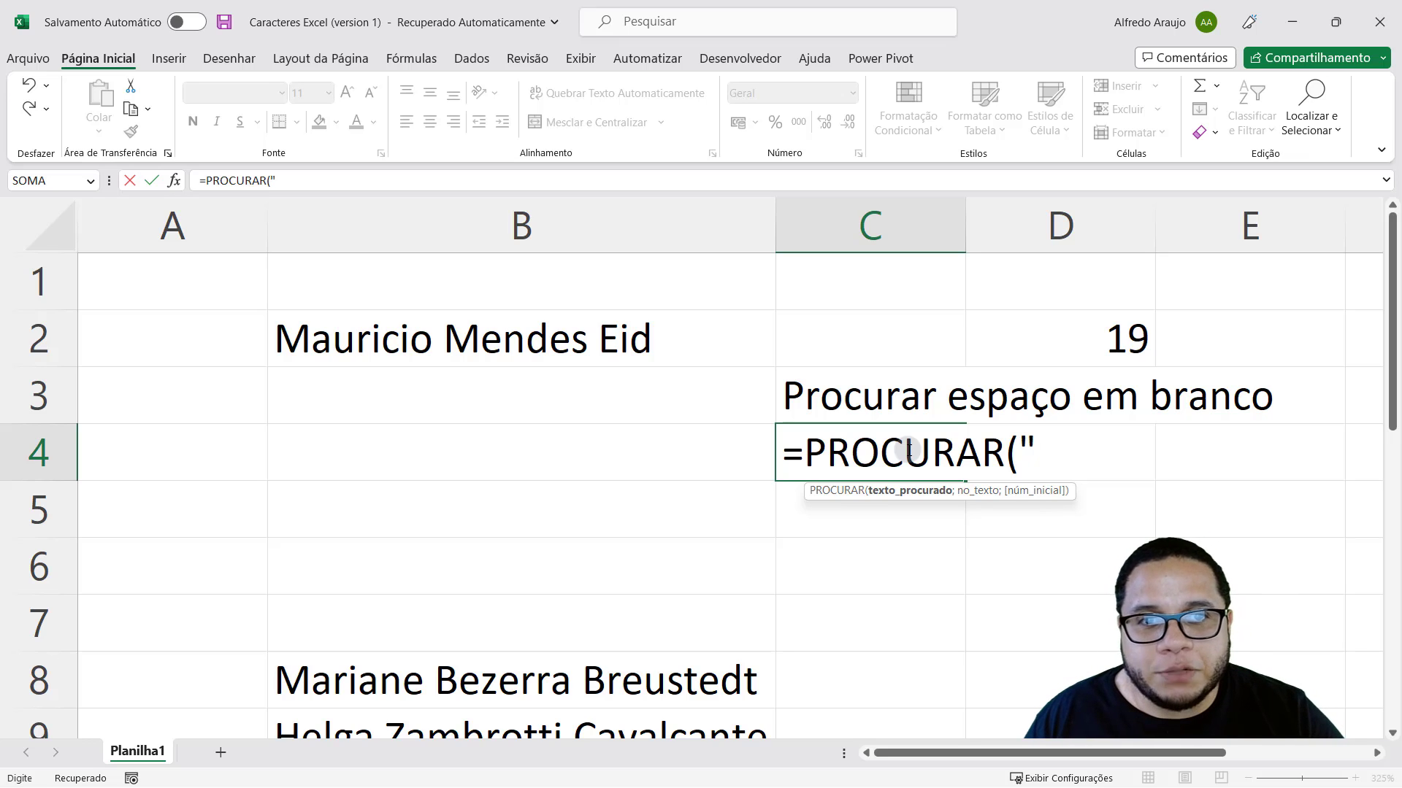
type("b")
key("BackSpace")
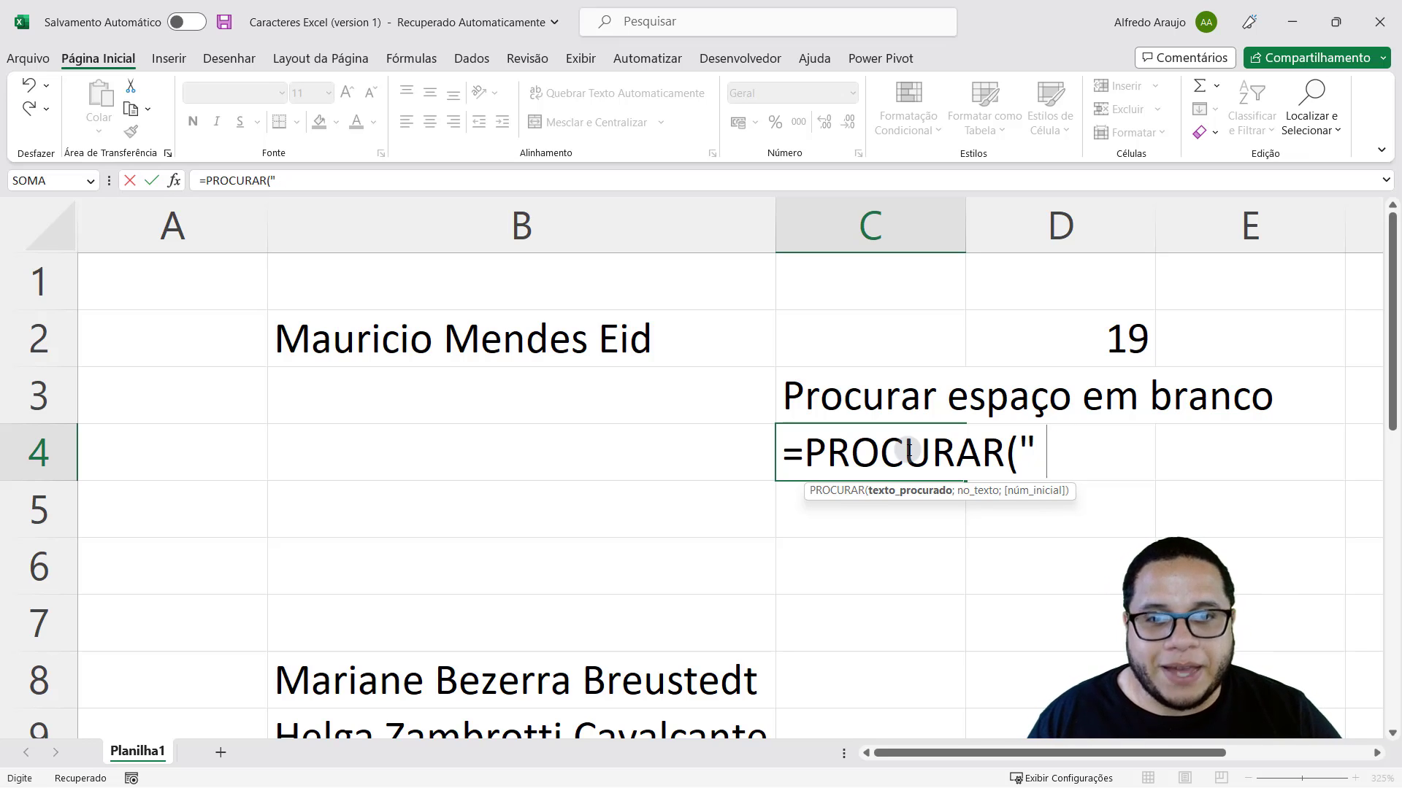
type("\"")
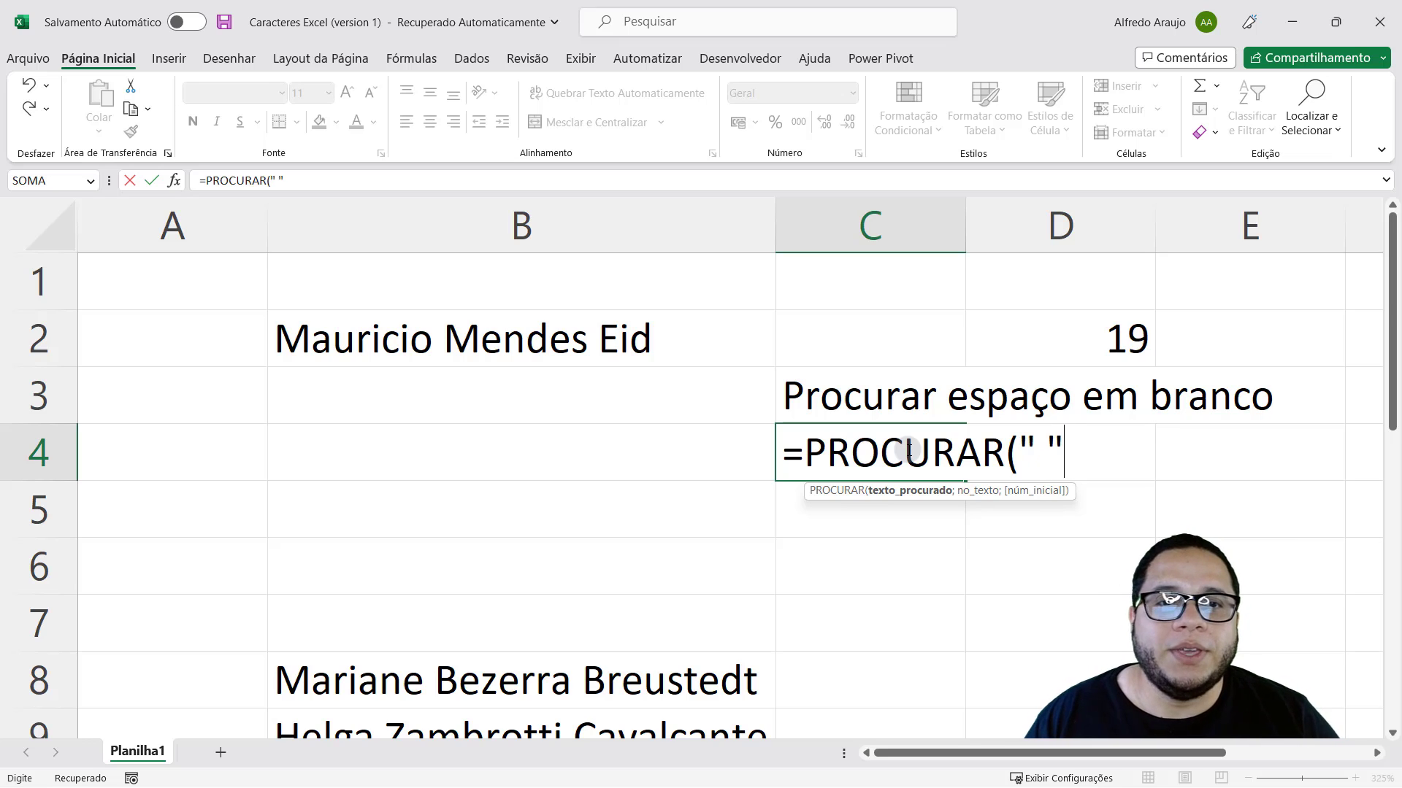
left_click_drag(1036, 451, 1046, 451)
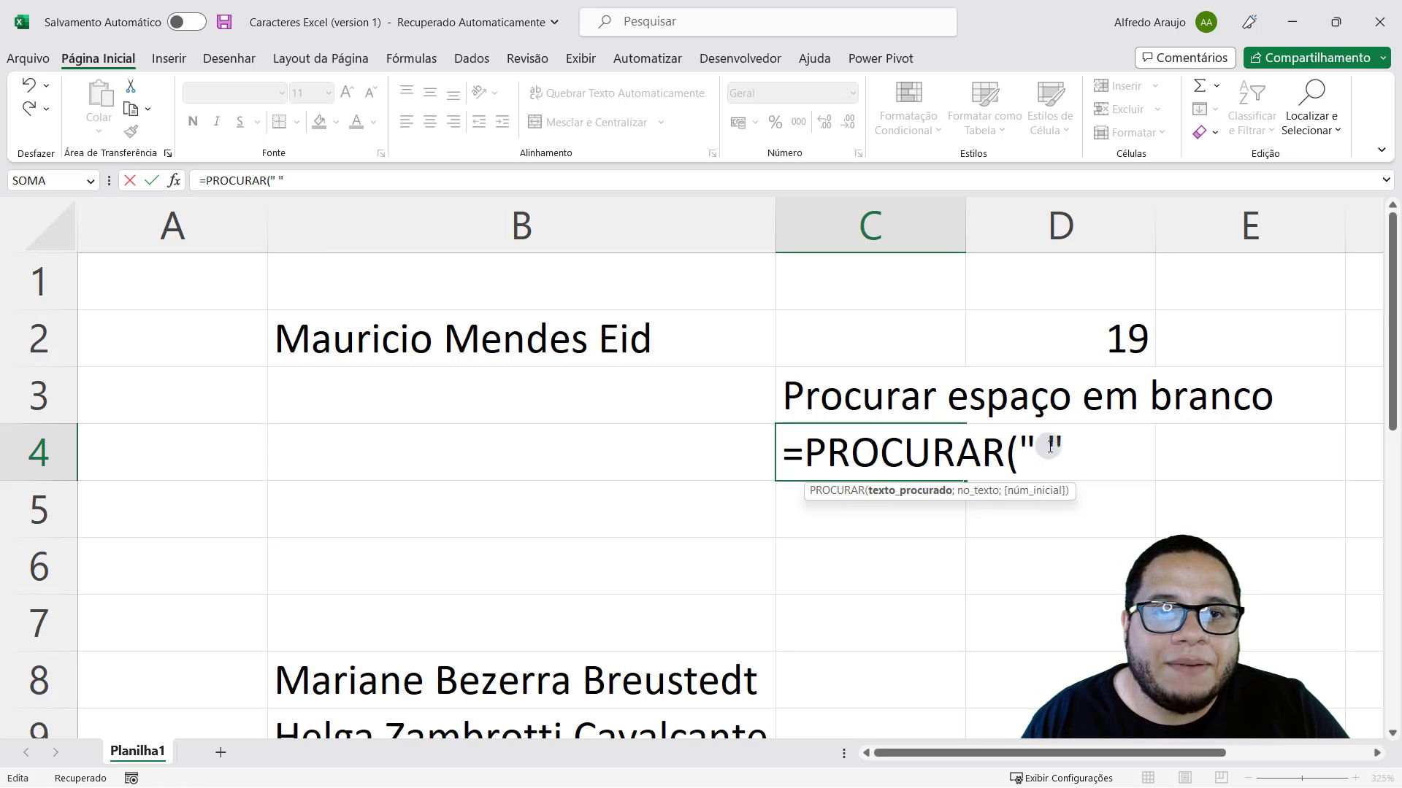
key("shift+Right")
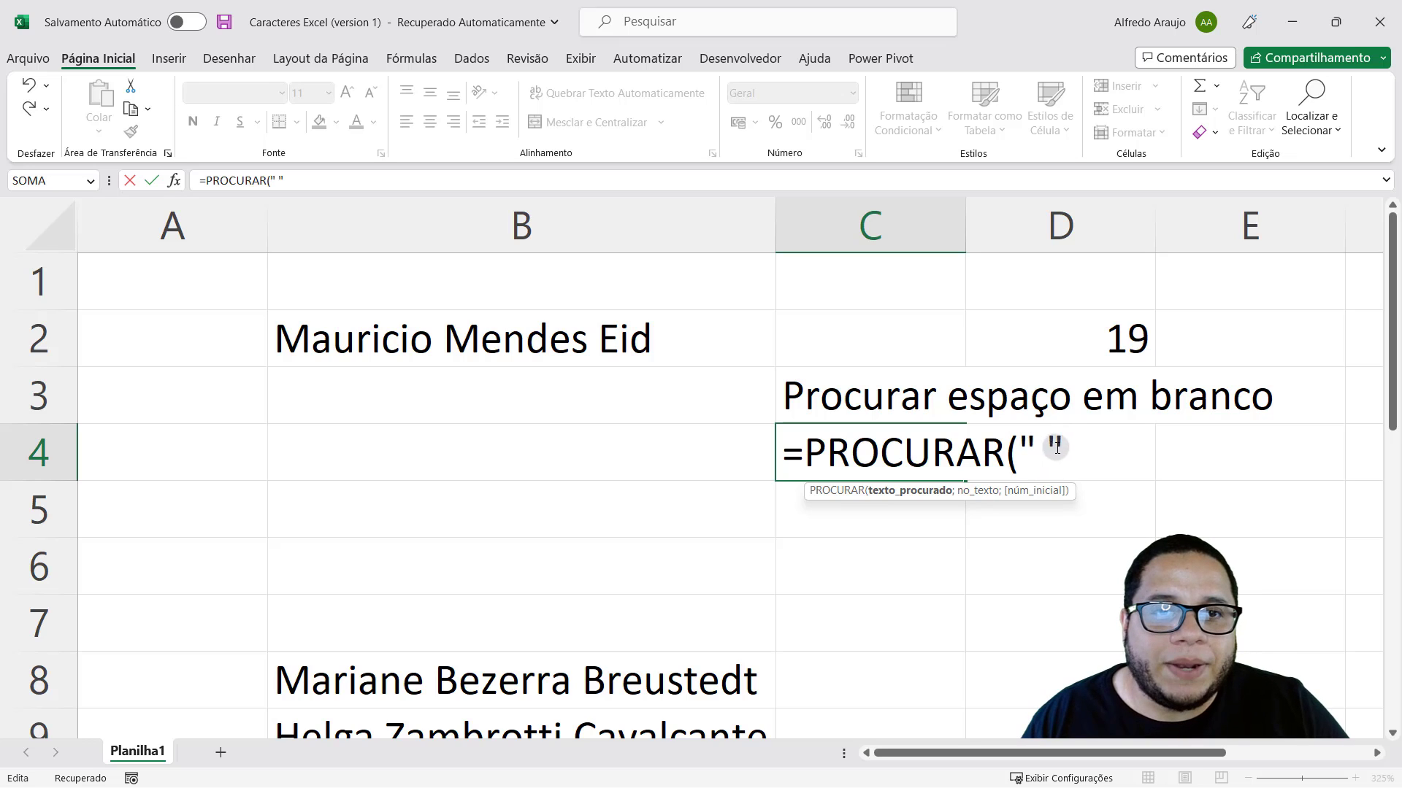
left_click(1039, 444)
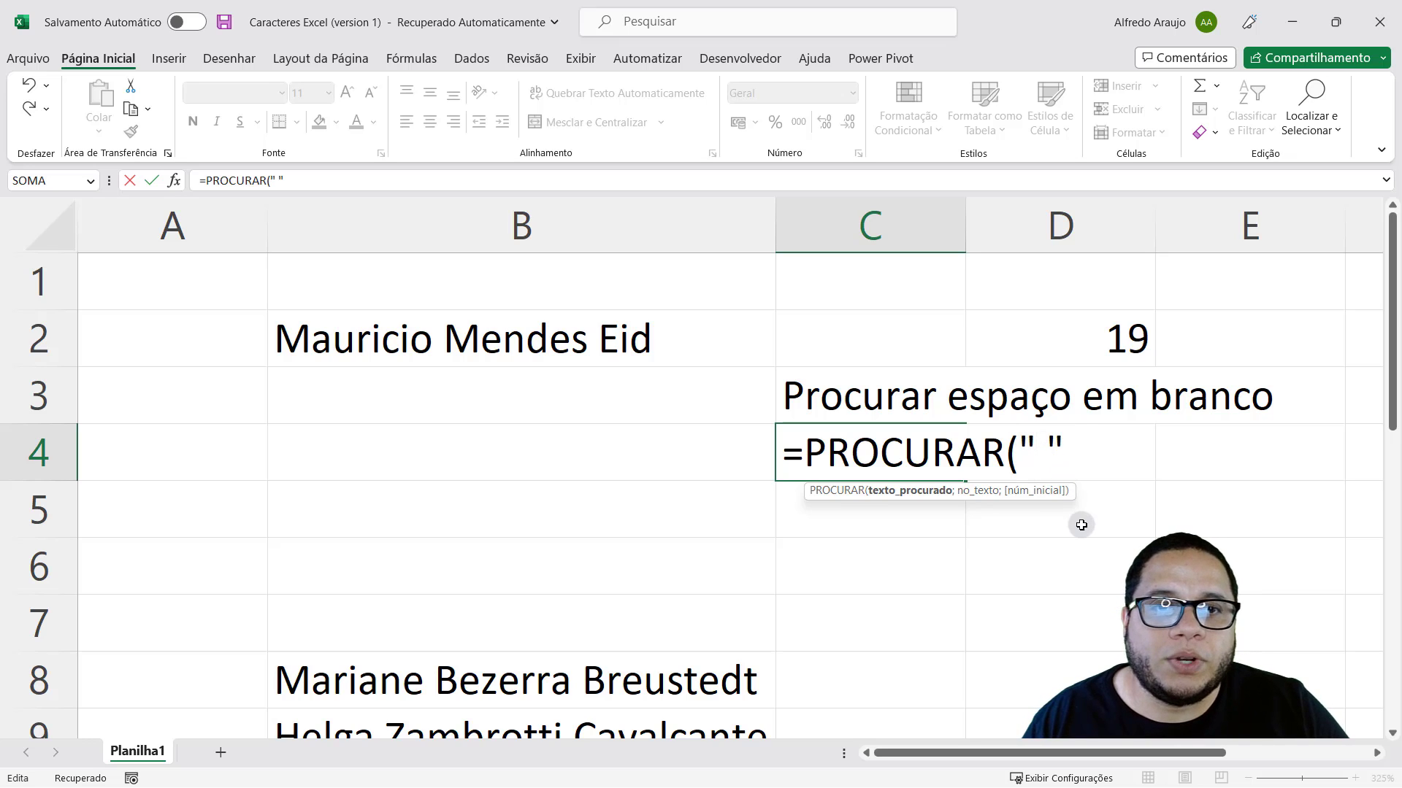
type(";")
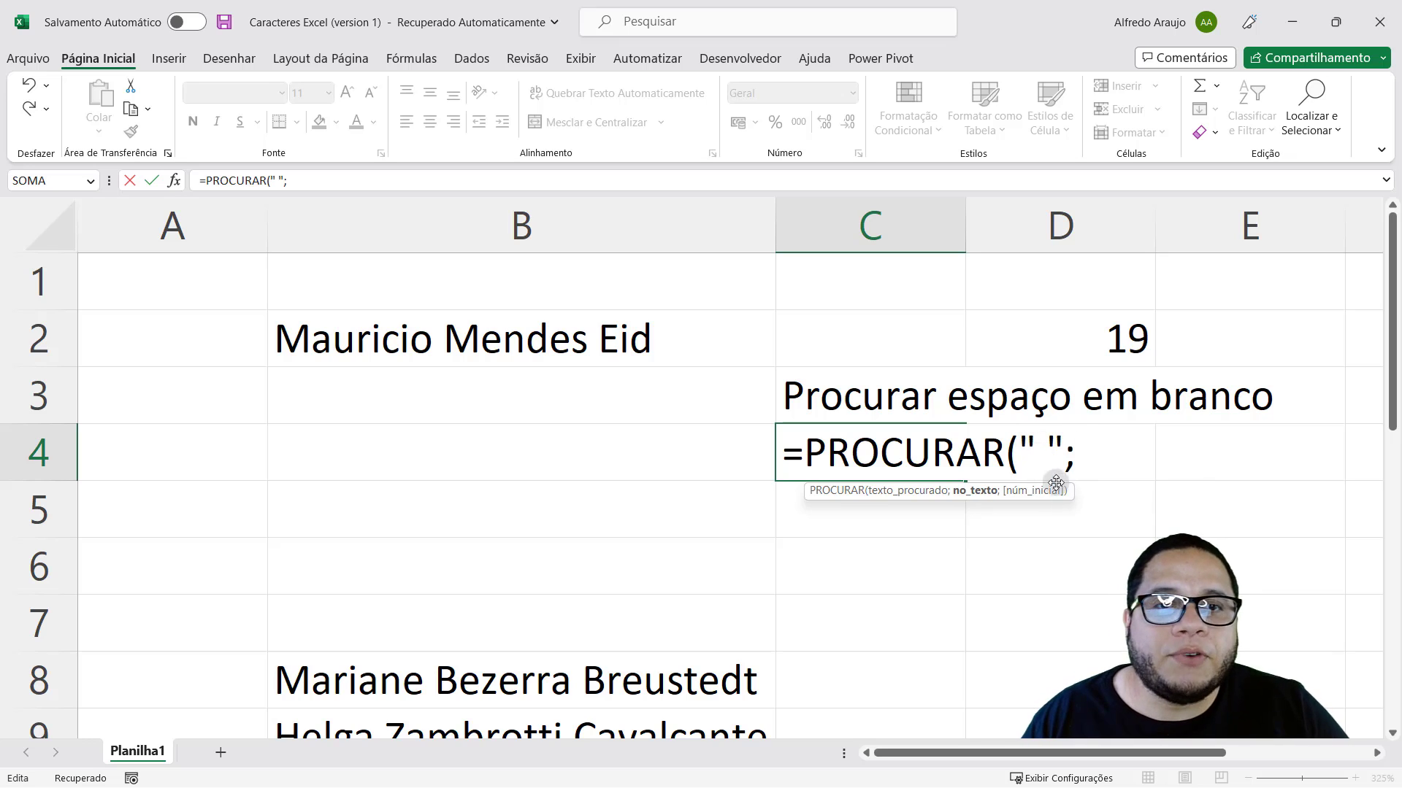
left_click(445, 334)
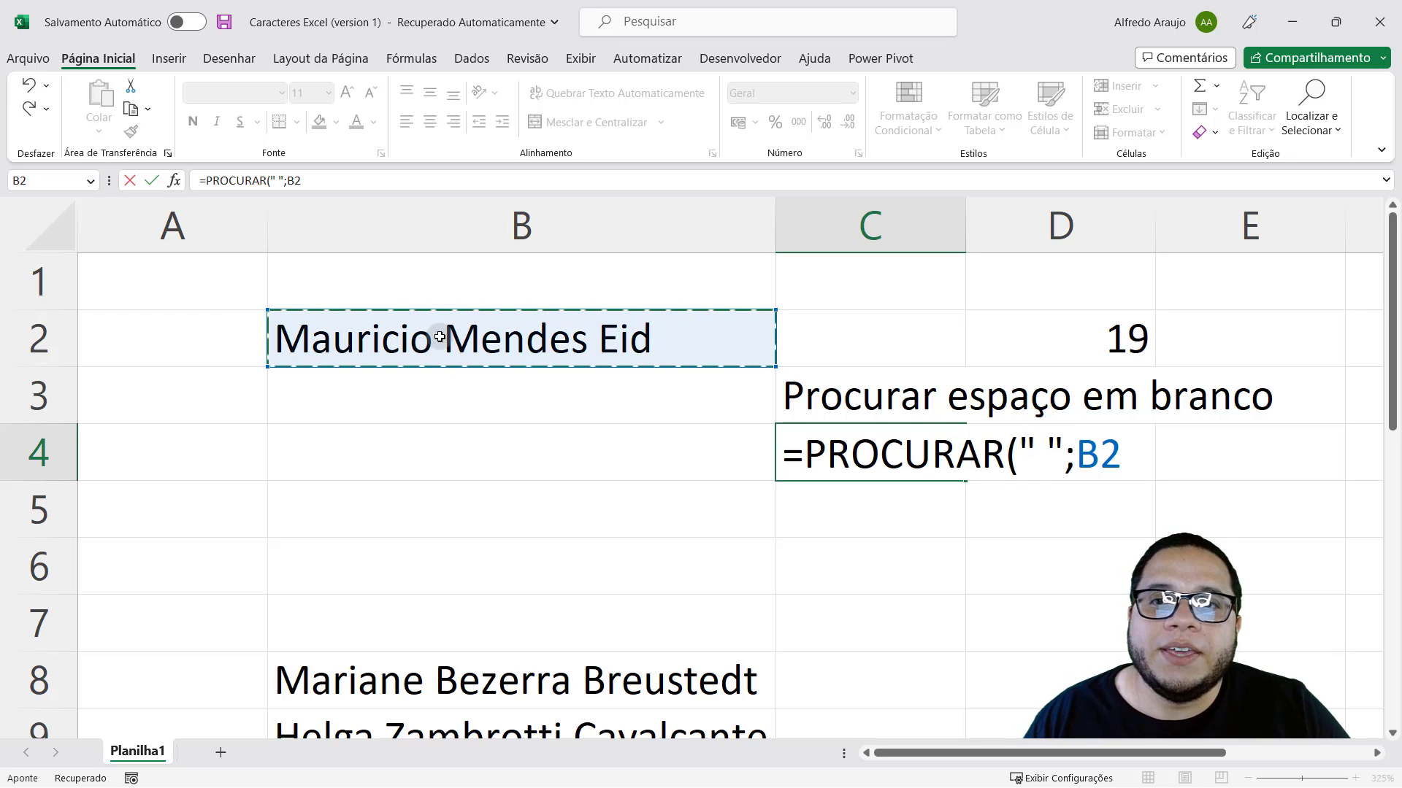
type(")")
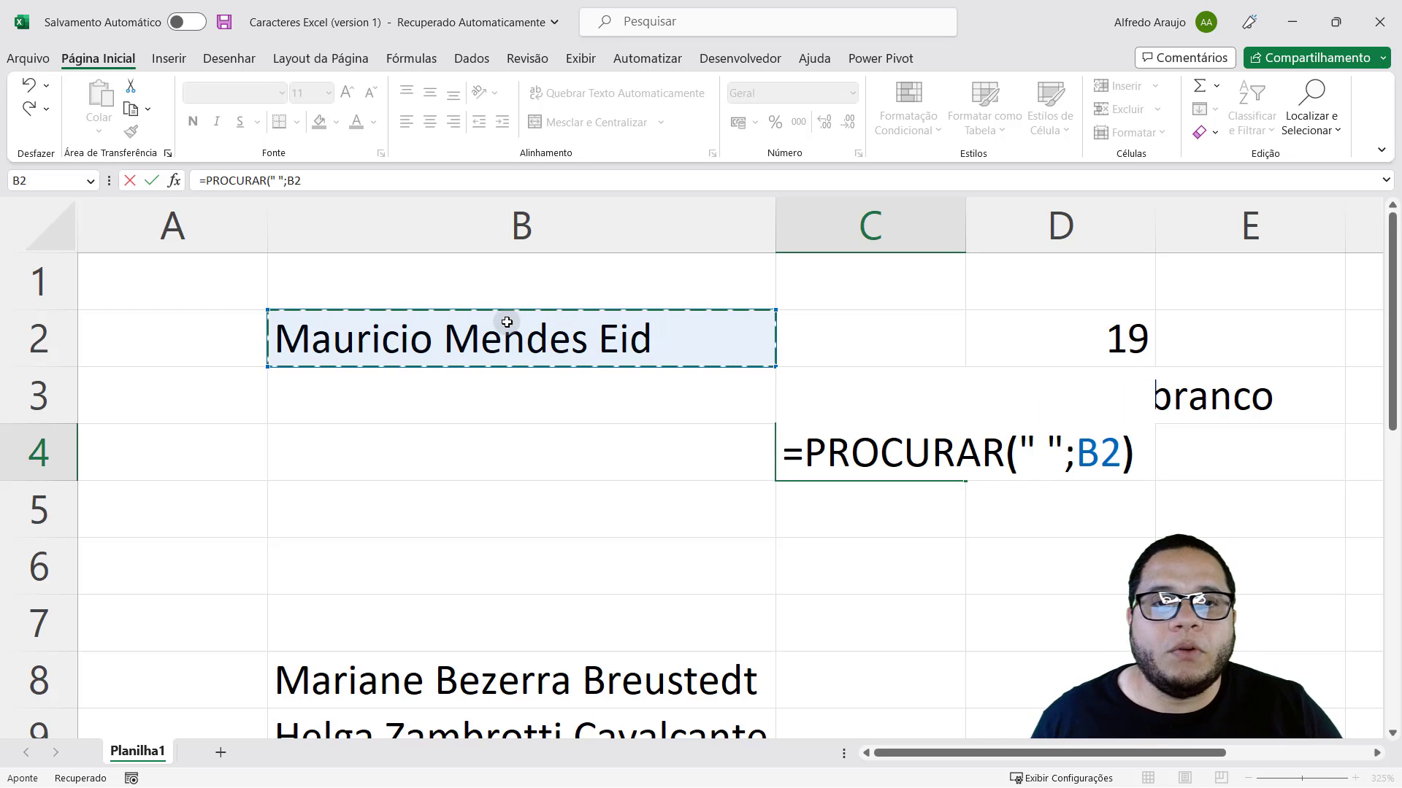
key("Return")
left_click(845, 447)
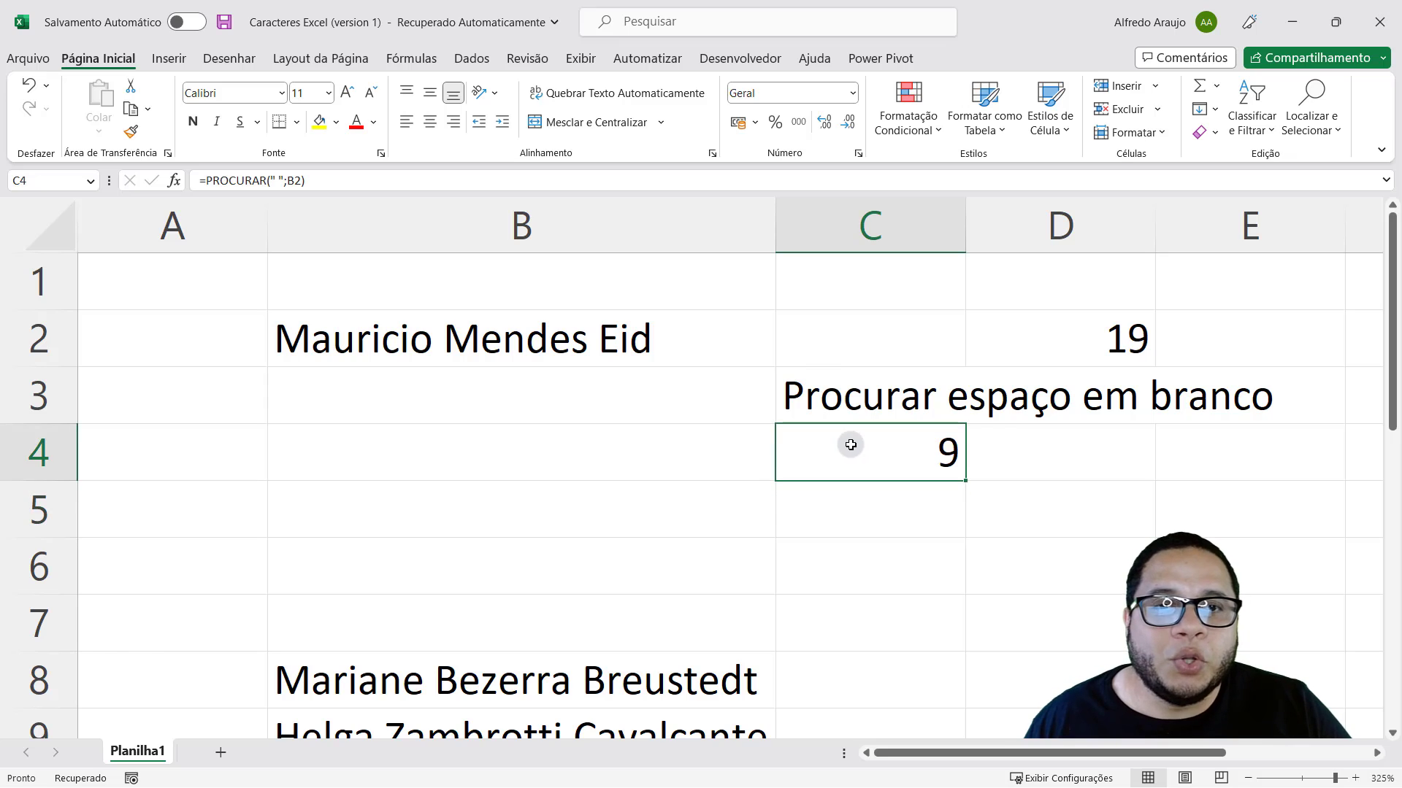
double_click(845, 447)
key("Escape")
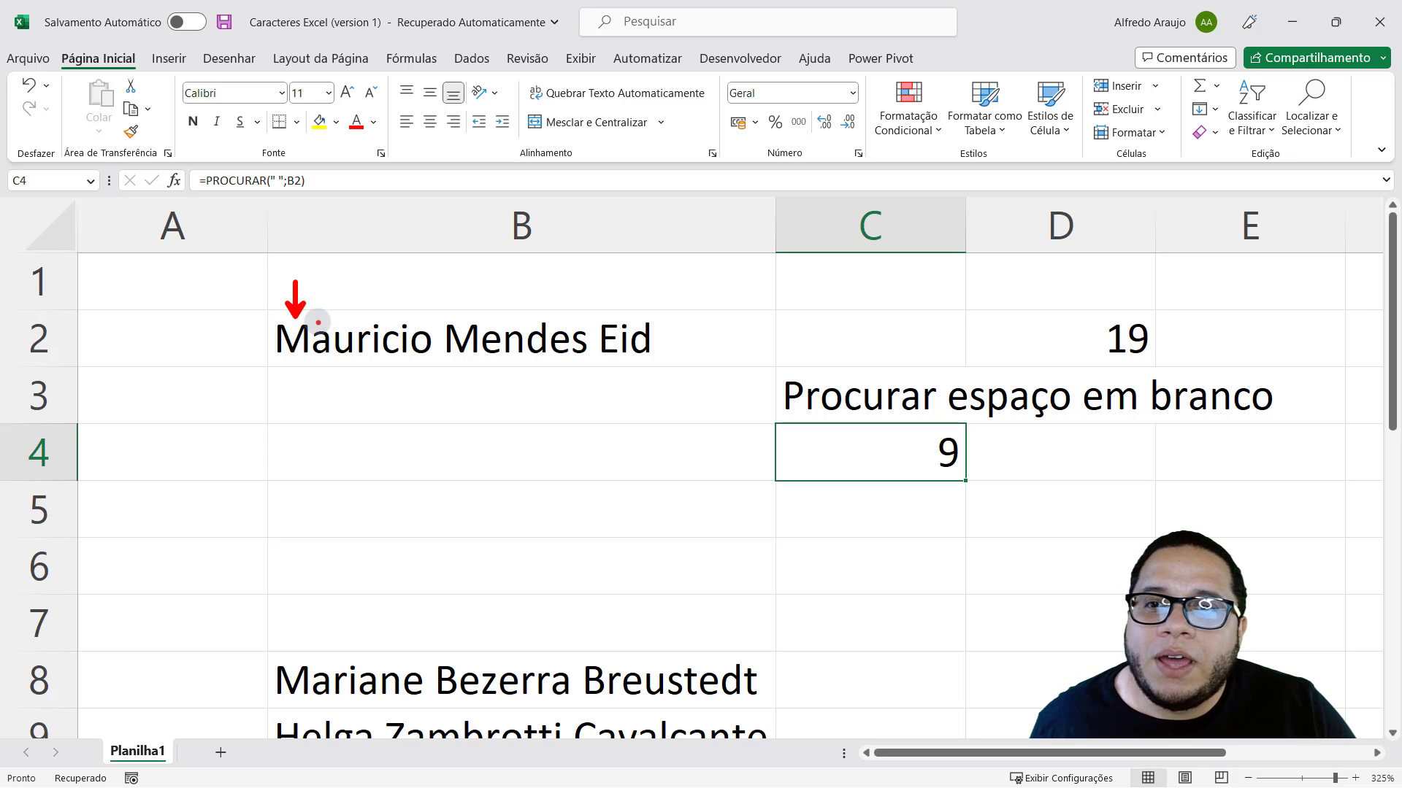
mouse_move(368, 287)
left_mouse_down()
mouse_move(368, 321)
mouse_move(421, 326)
left_mouse_up()
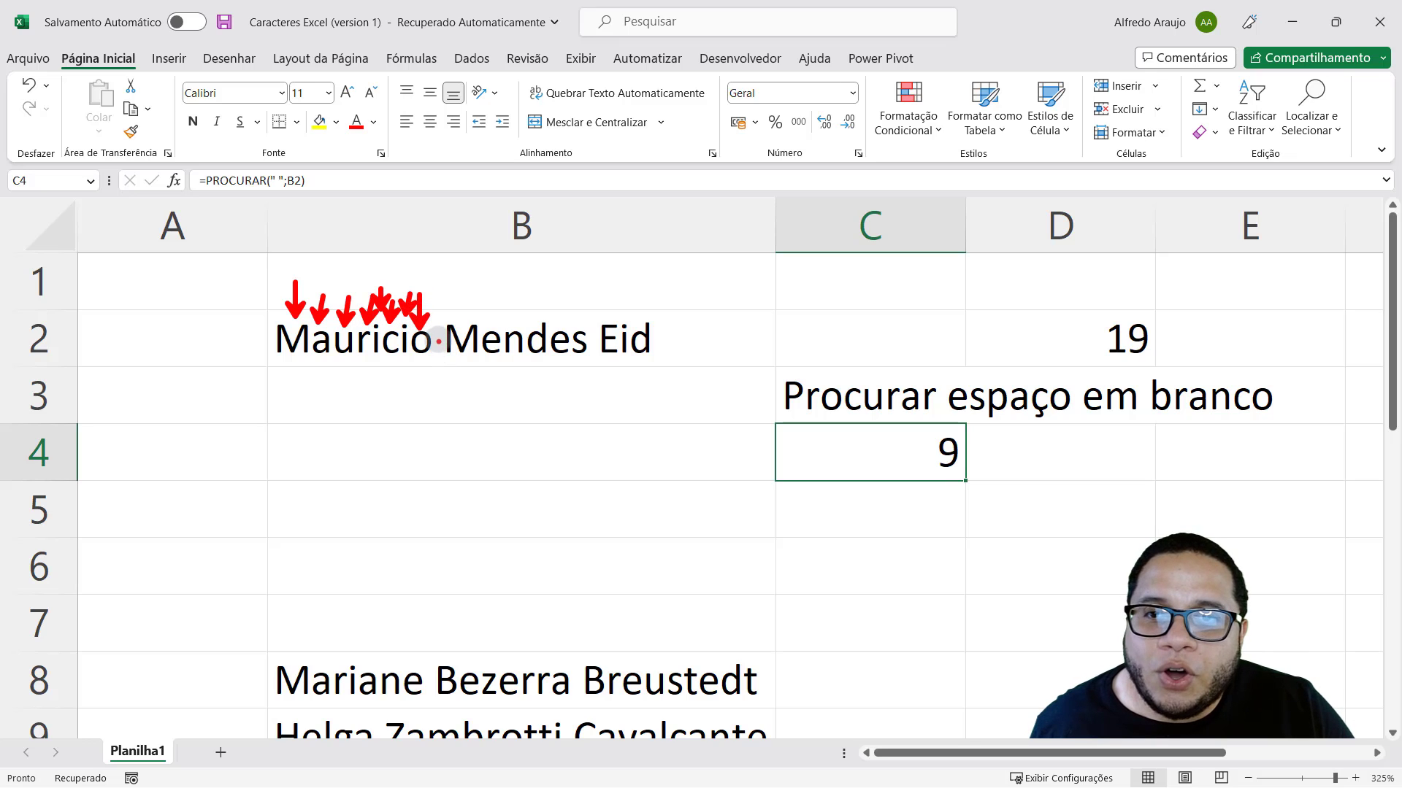
left_click_drag(438, 260, 438, 343)
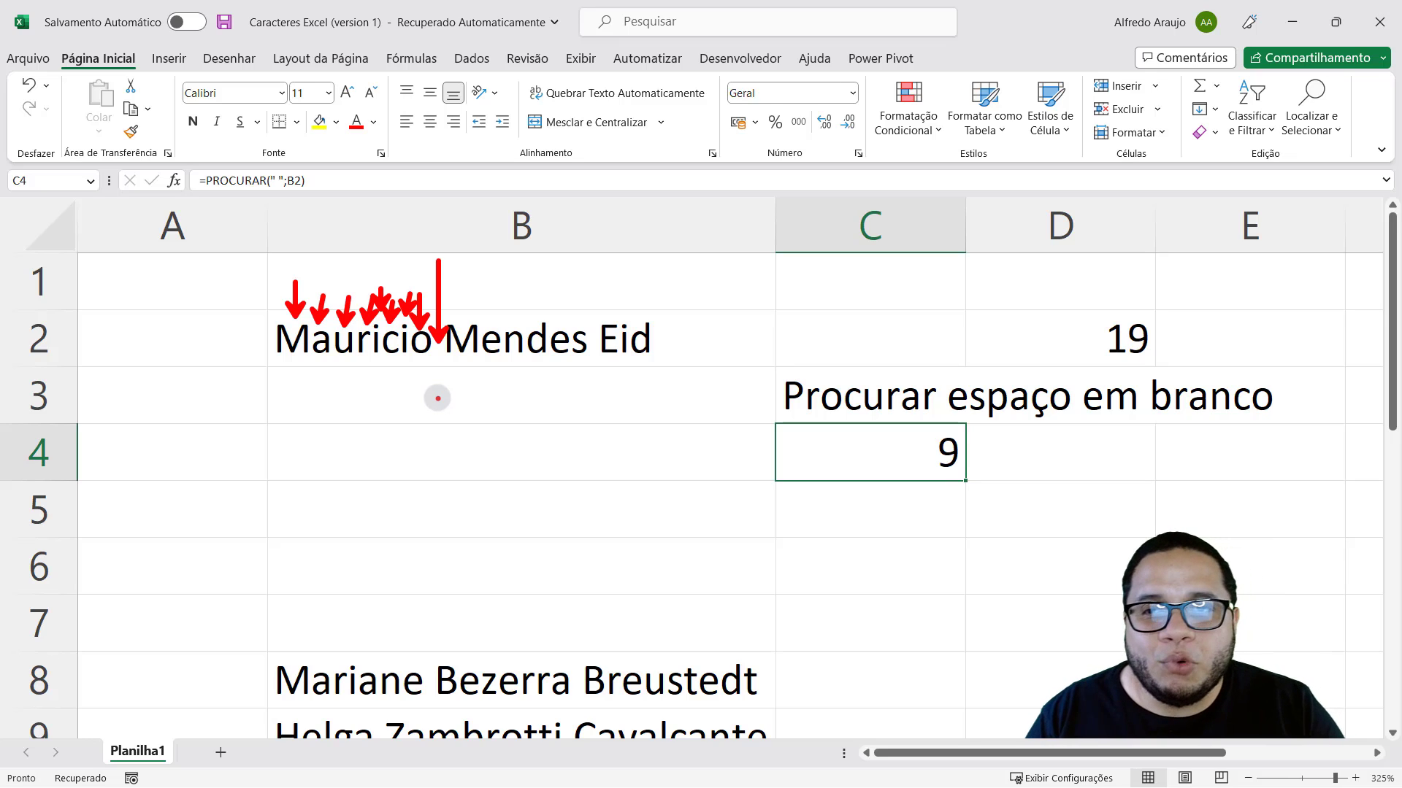
key("Escape")
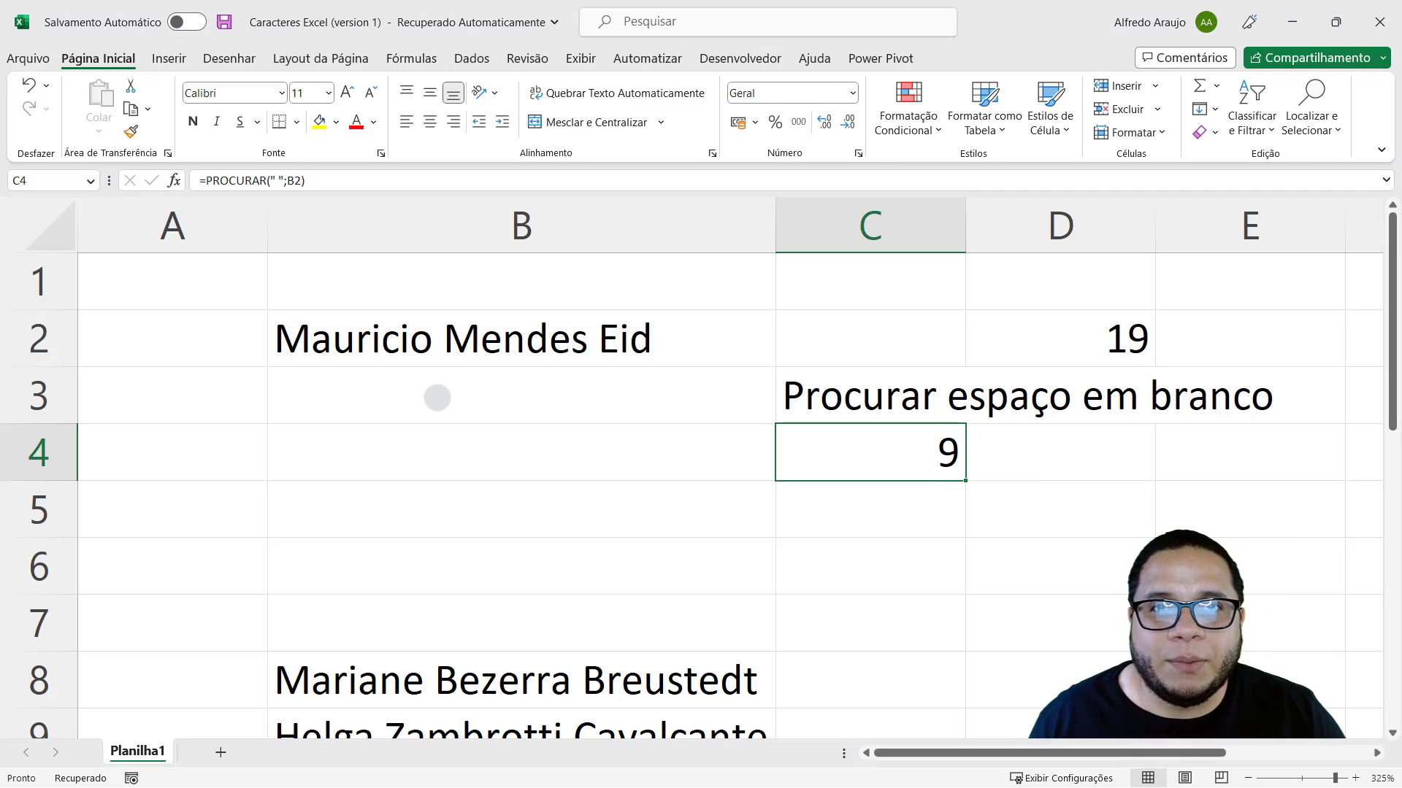
key("Return")
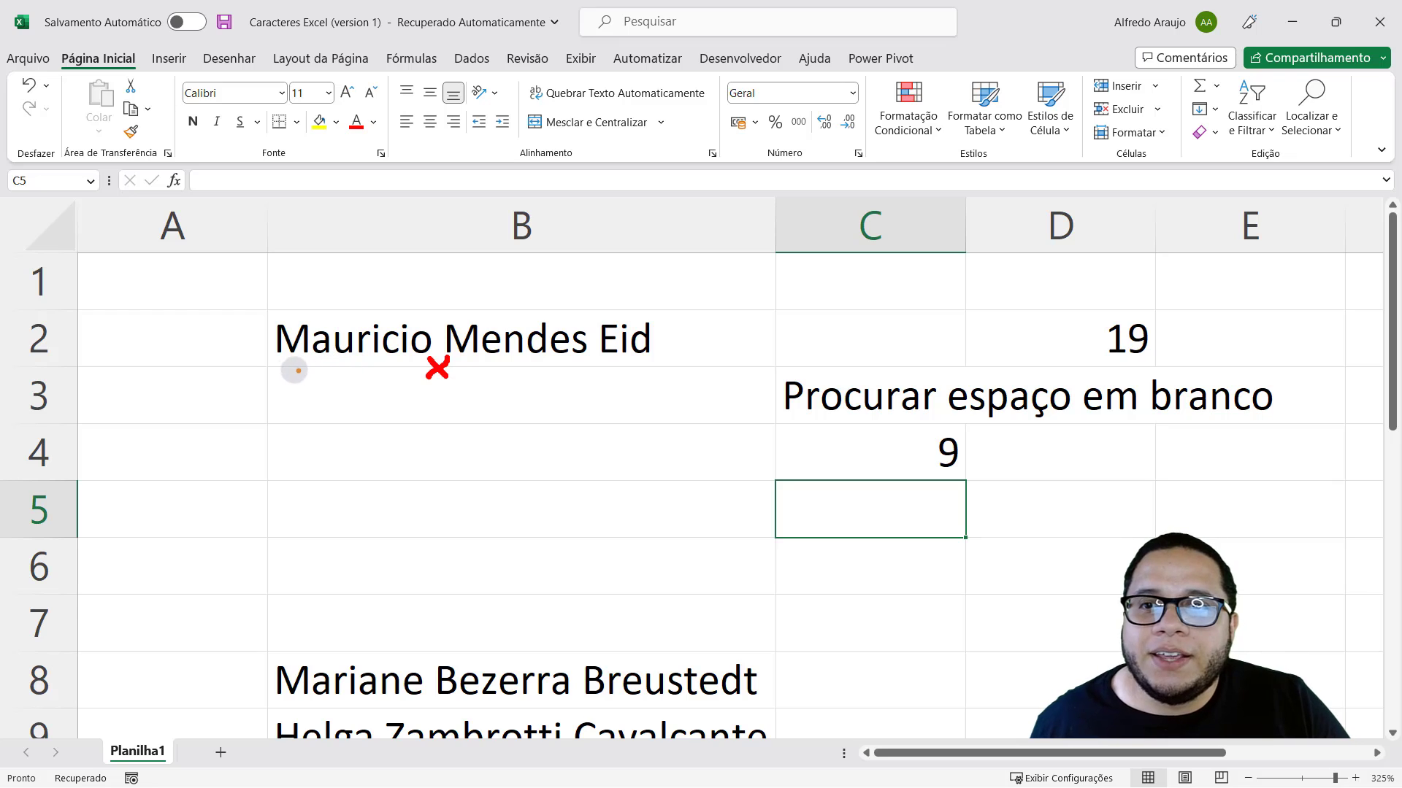
left_click_drag(282, 367, 415, 367)
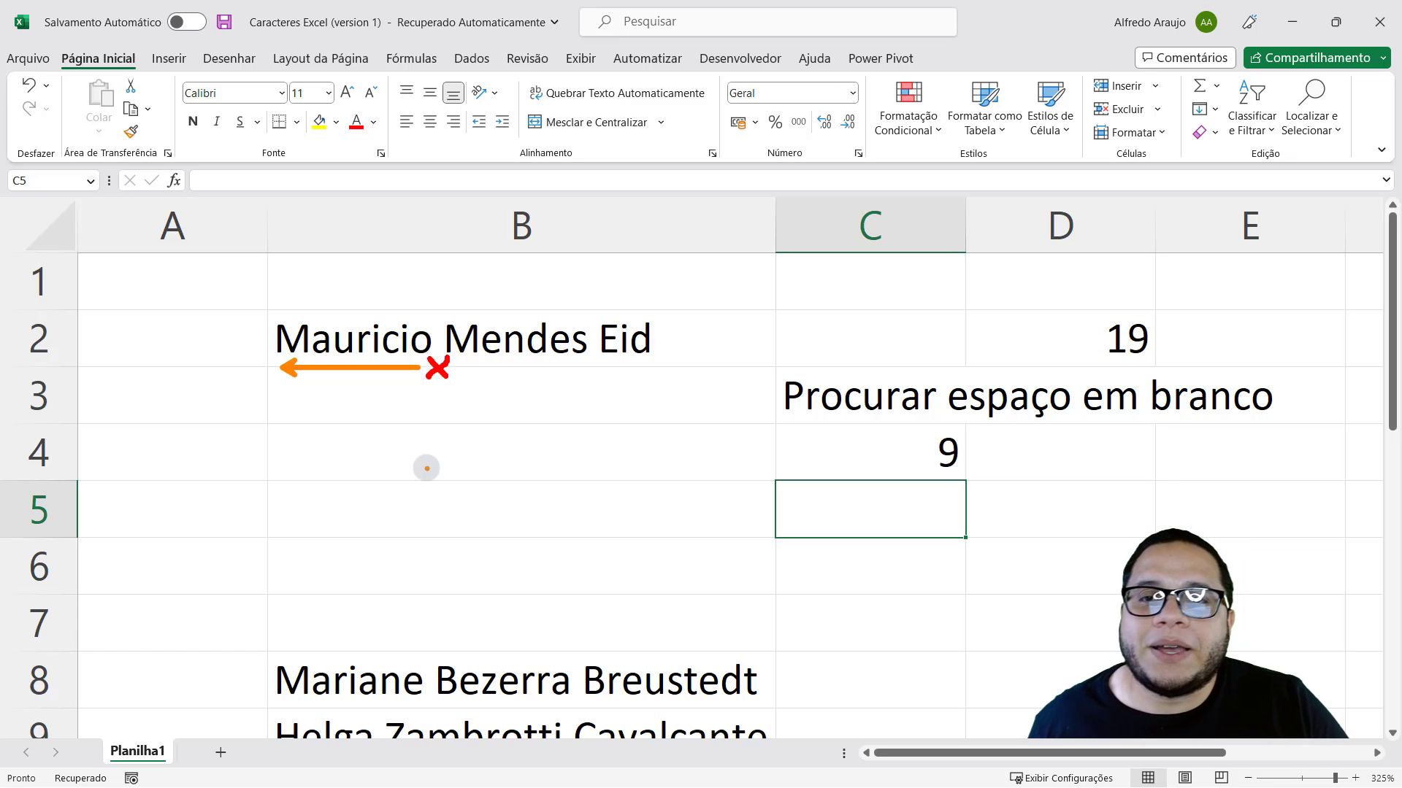
left_click_drag(635, 367, 457, 364)
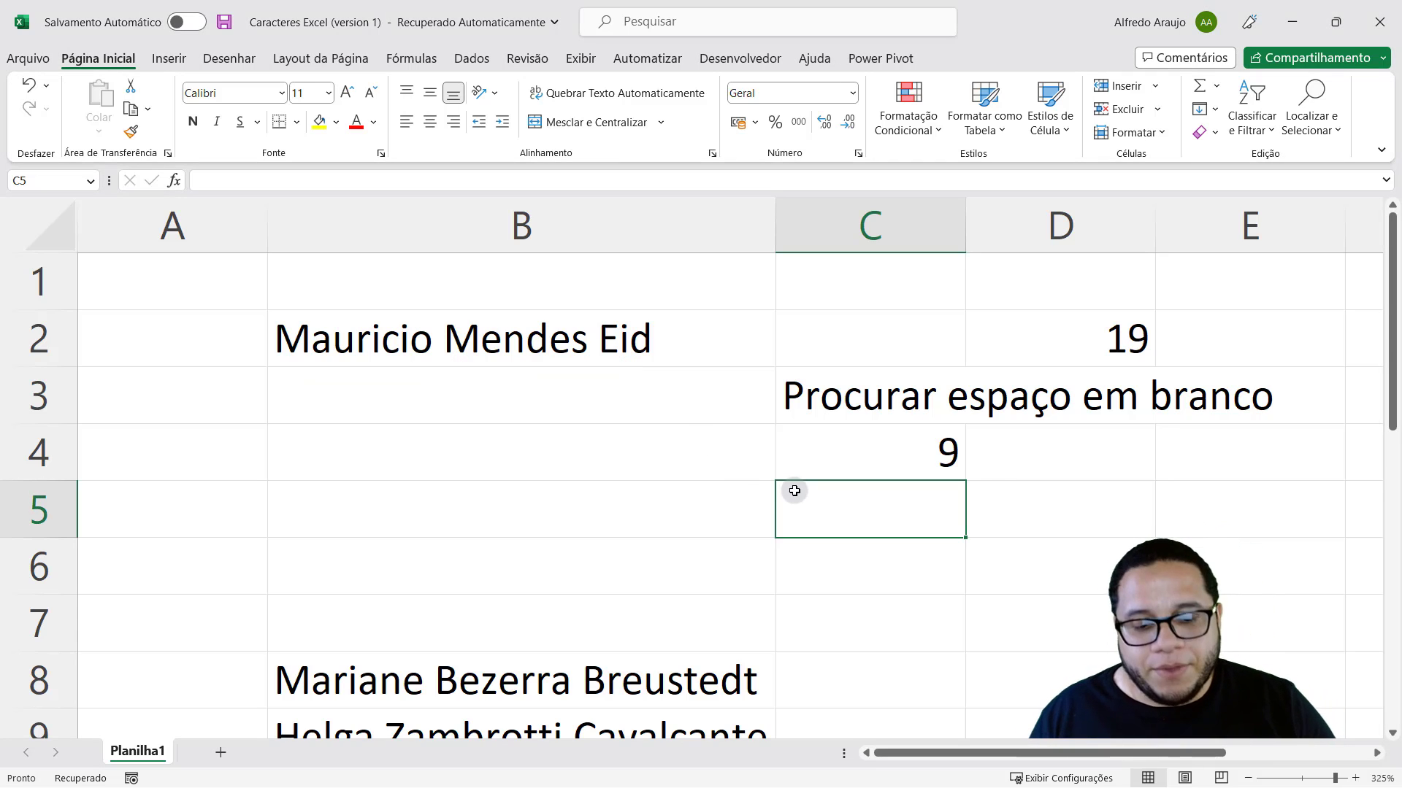
Step: Cancel the entry in C5 and box the first name Mauricio in B2
type("=")
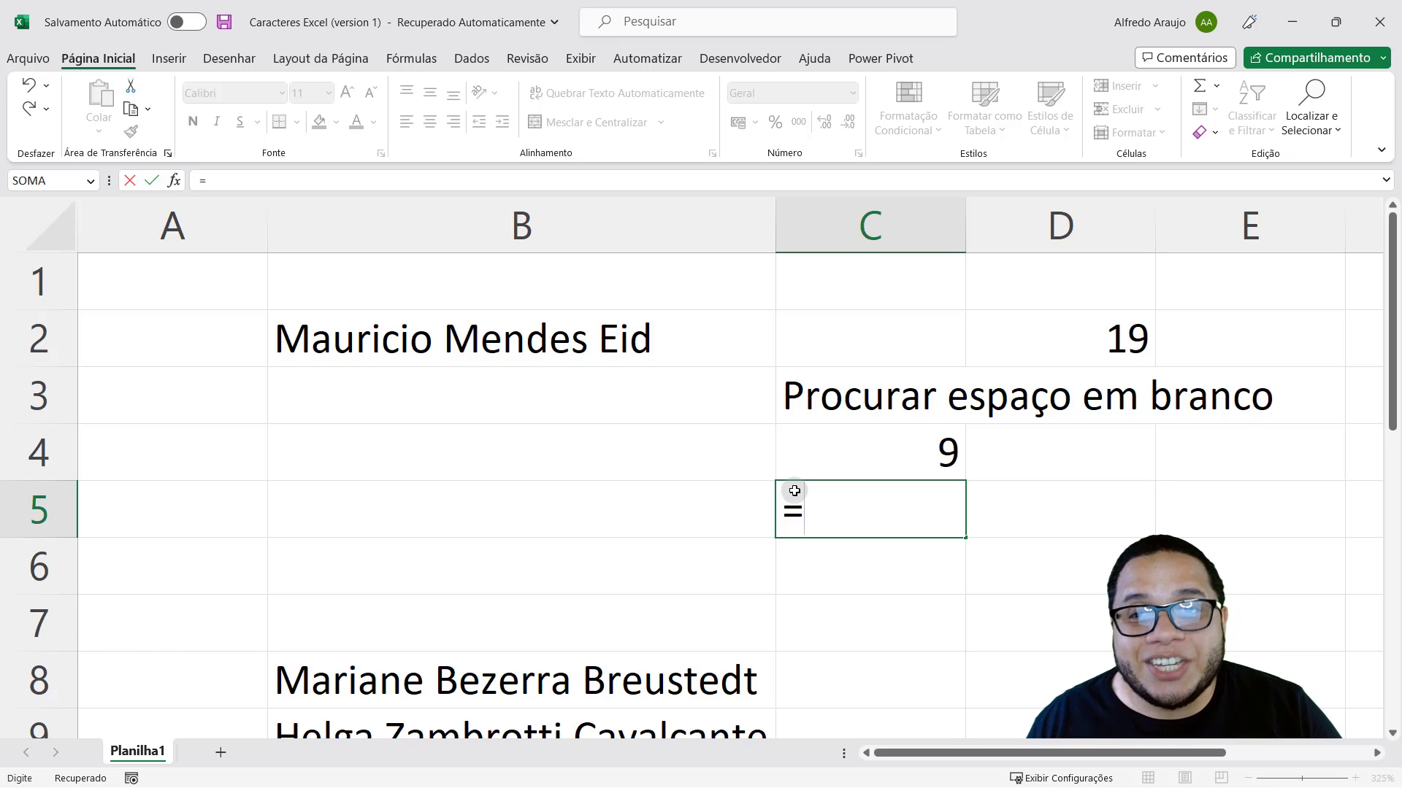
key("Escape")
left_click(380, 350)
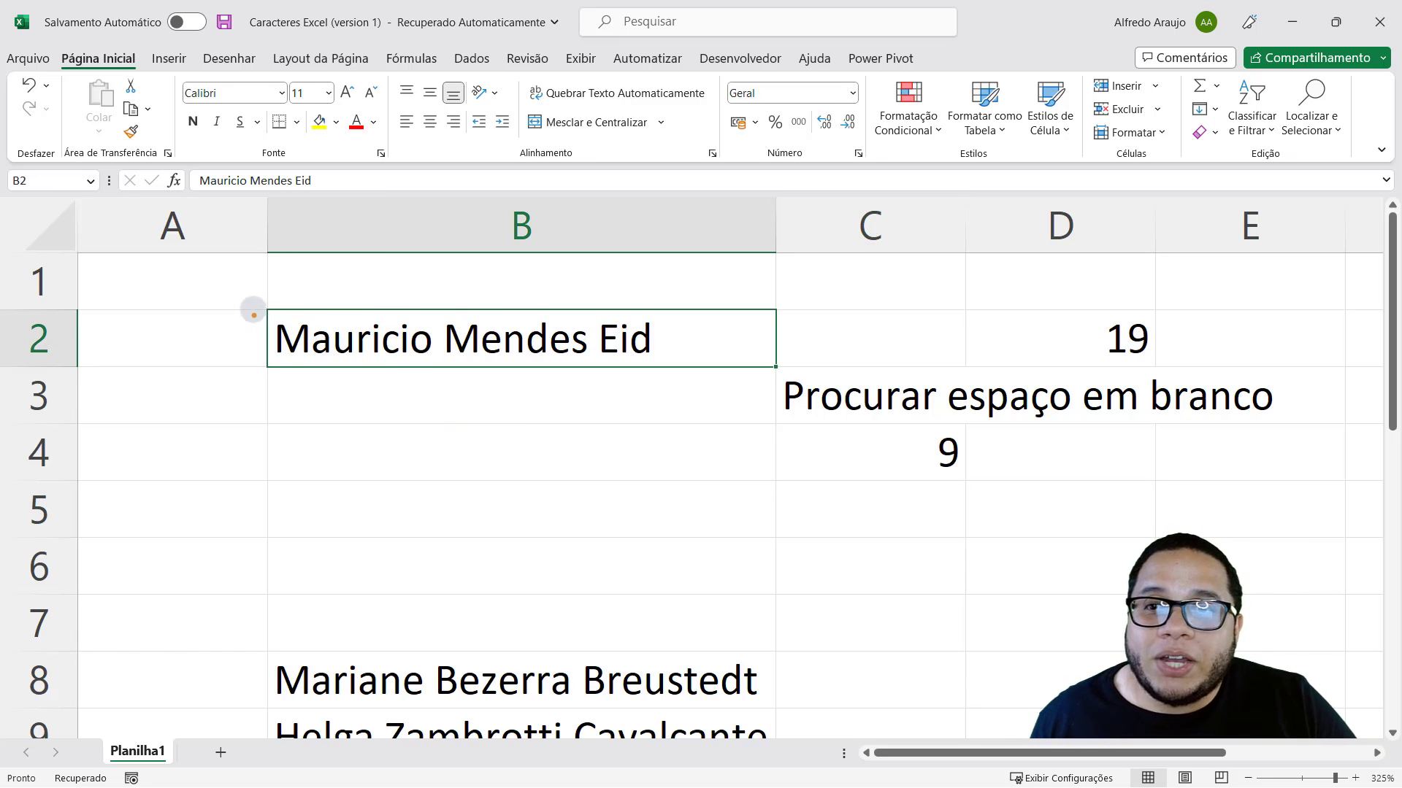
left_click_drag(250, 300, 436, 378)
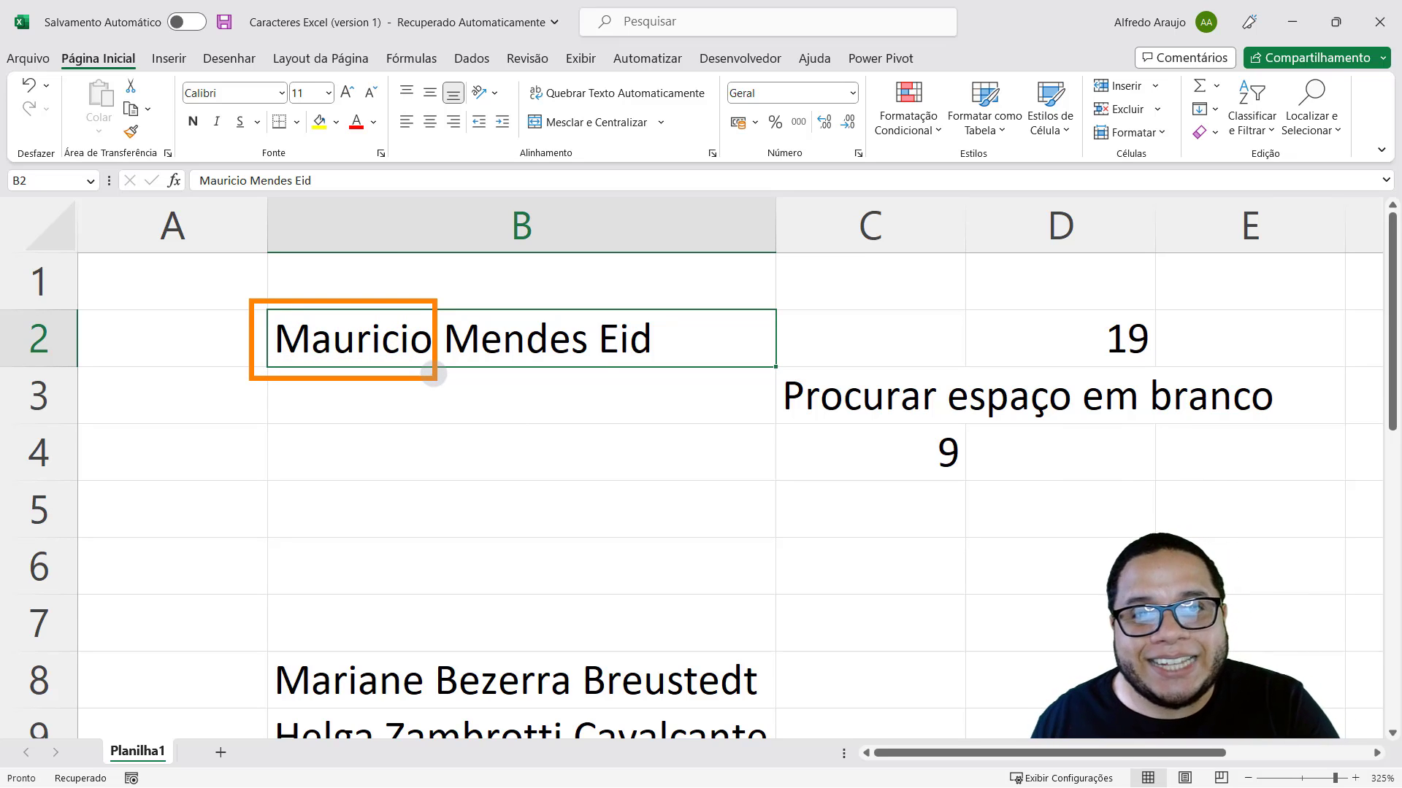
key("Escape")
Step: Start =ESQUERDA(B2; in C5, abandon it, and move to D5 instead
left_click(885, 487)
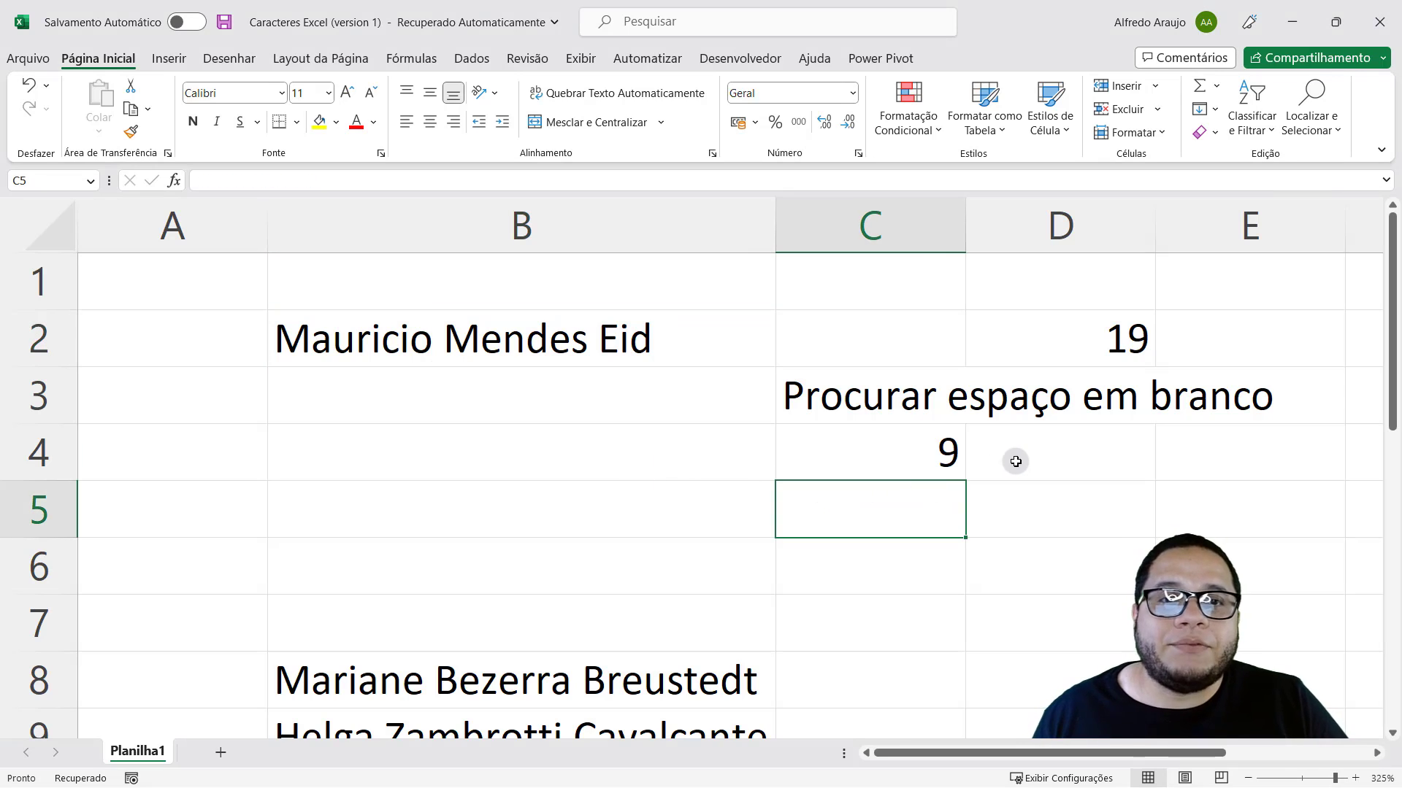
type("=ESQUE")
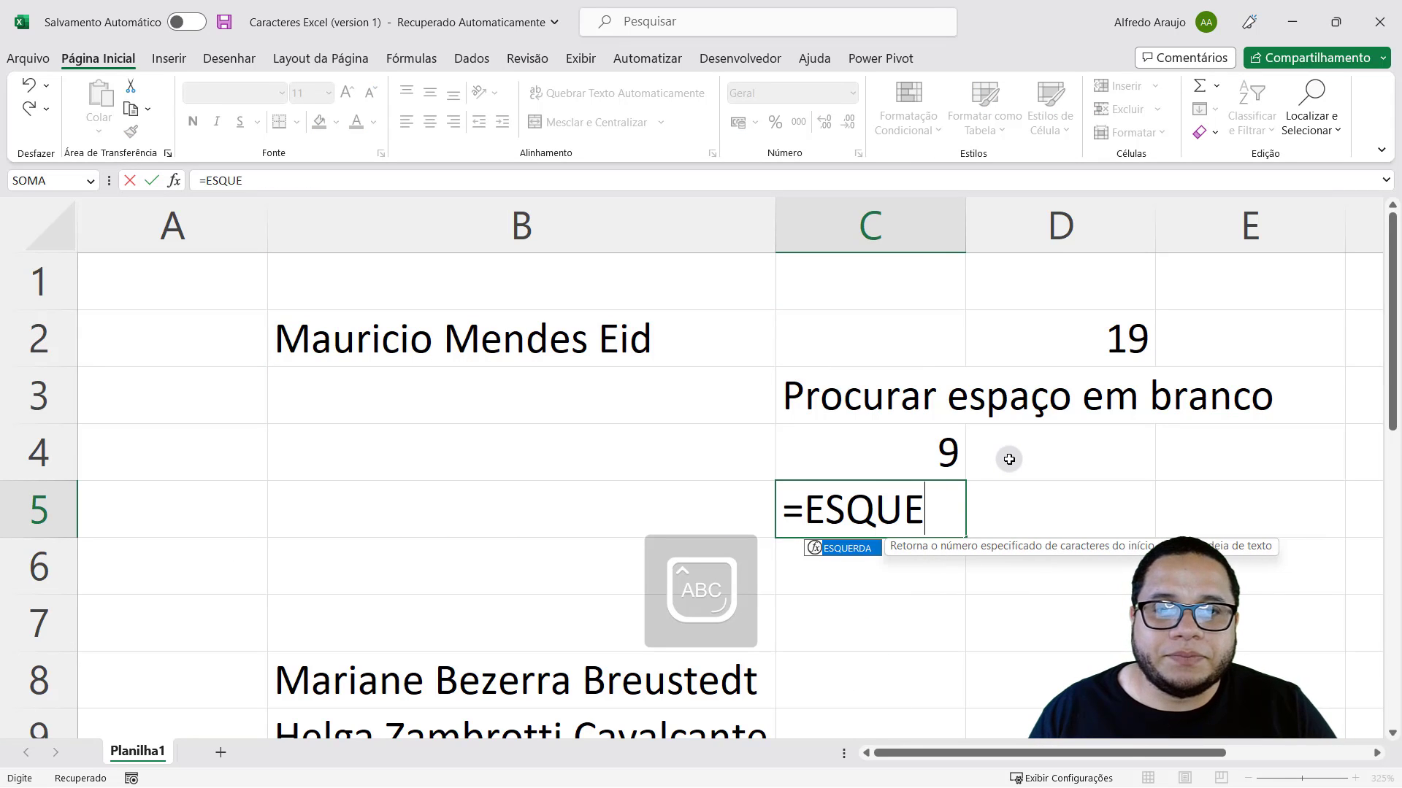
type("RDA(")
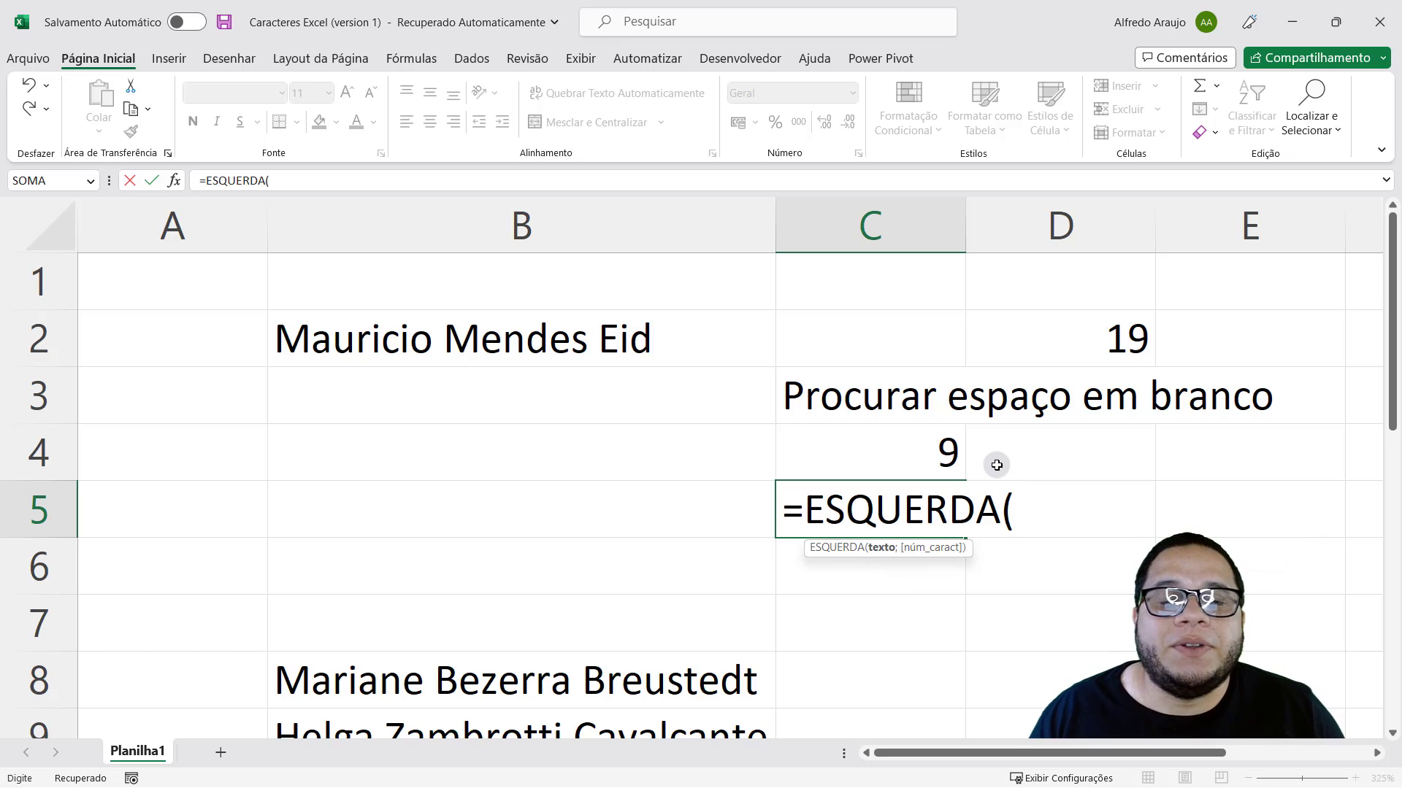
left_click(405, 339)
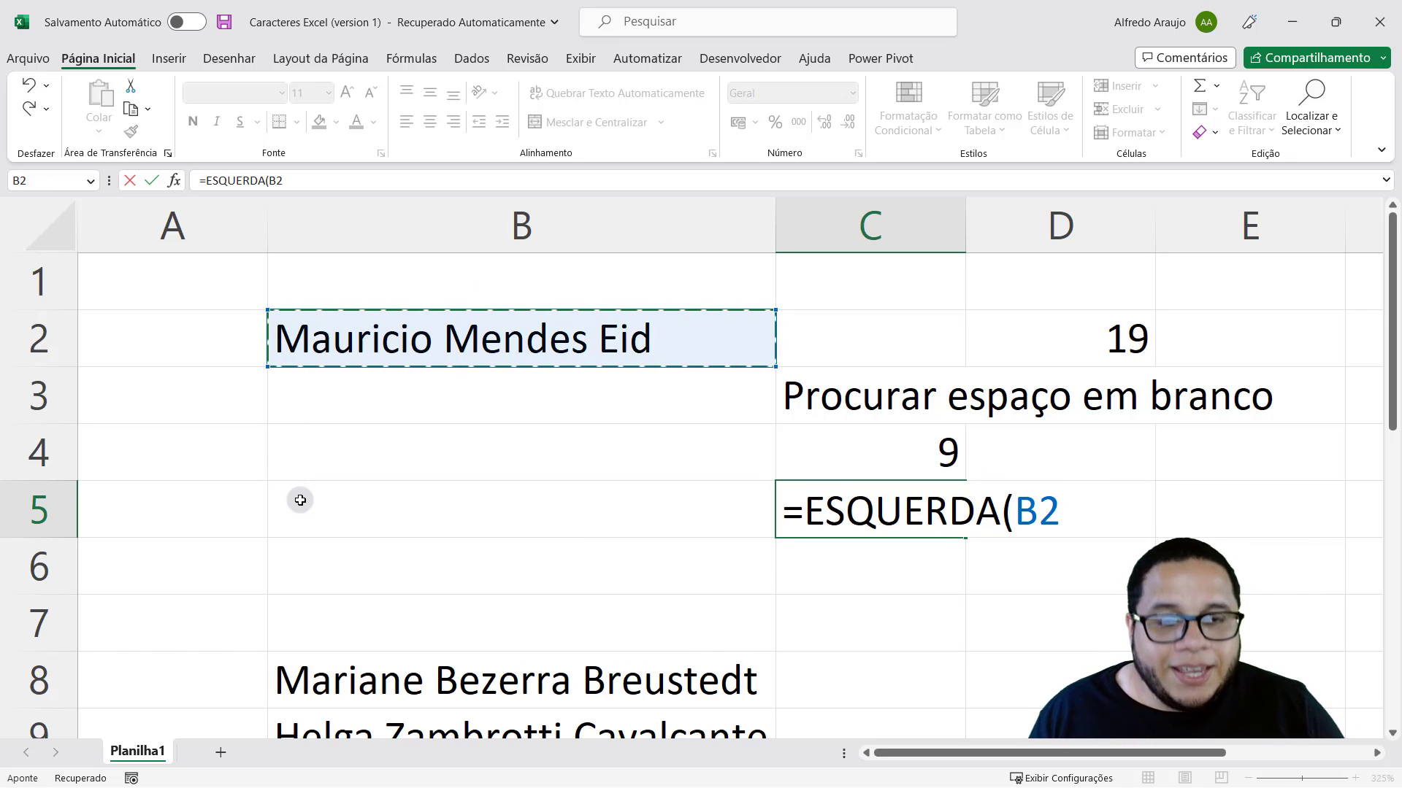
type(";")
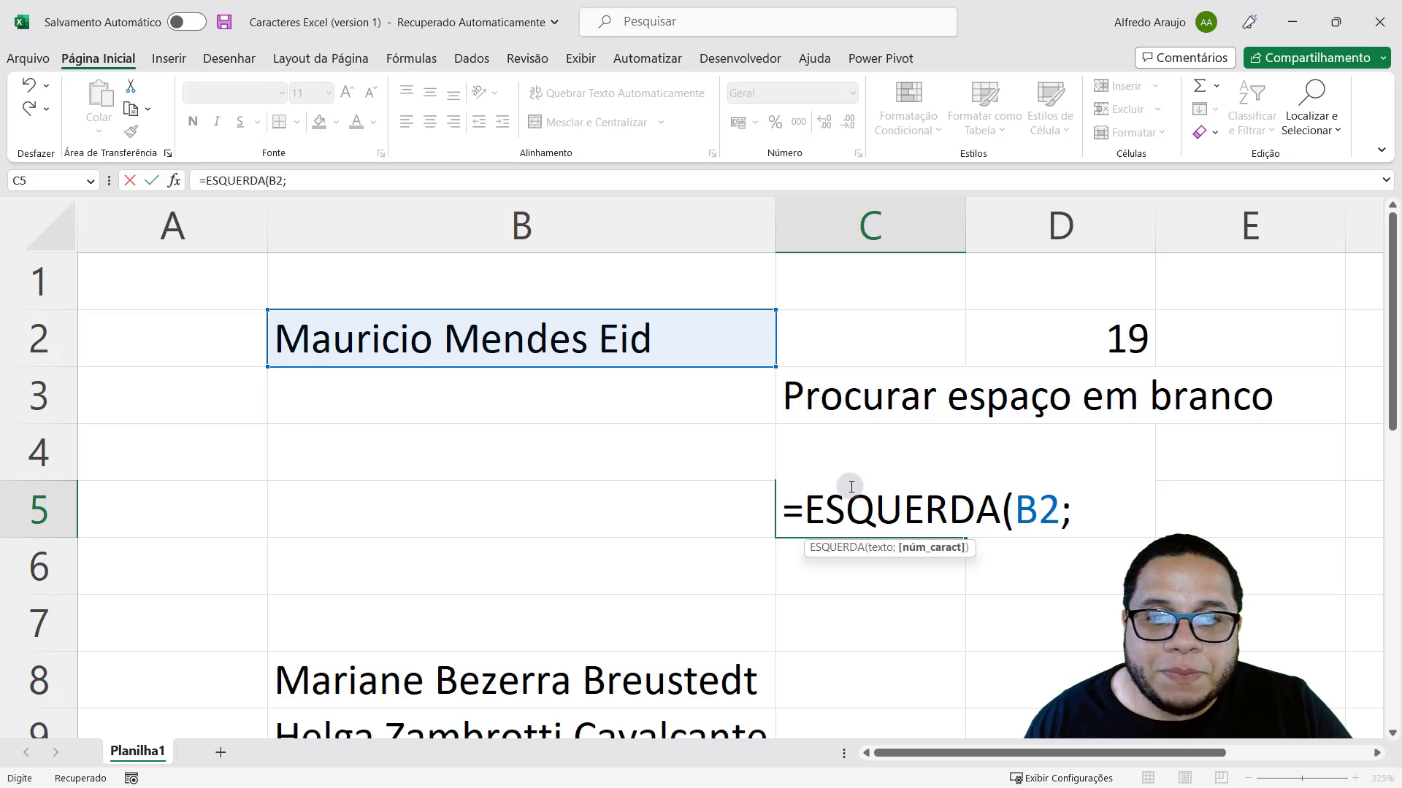
key("Escape")
left_click(960, 553)
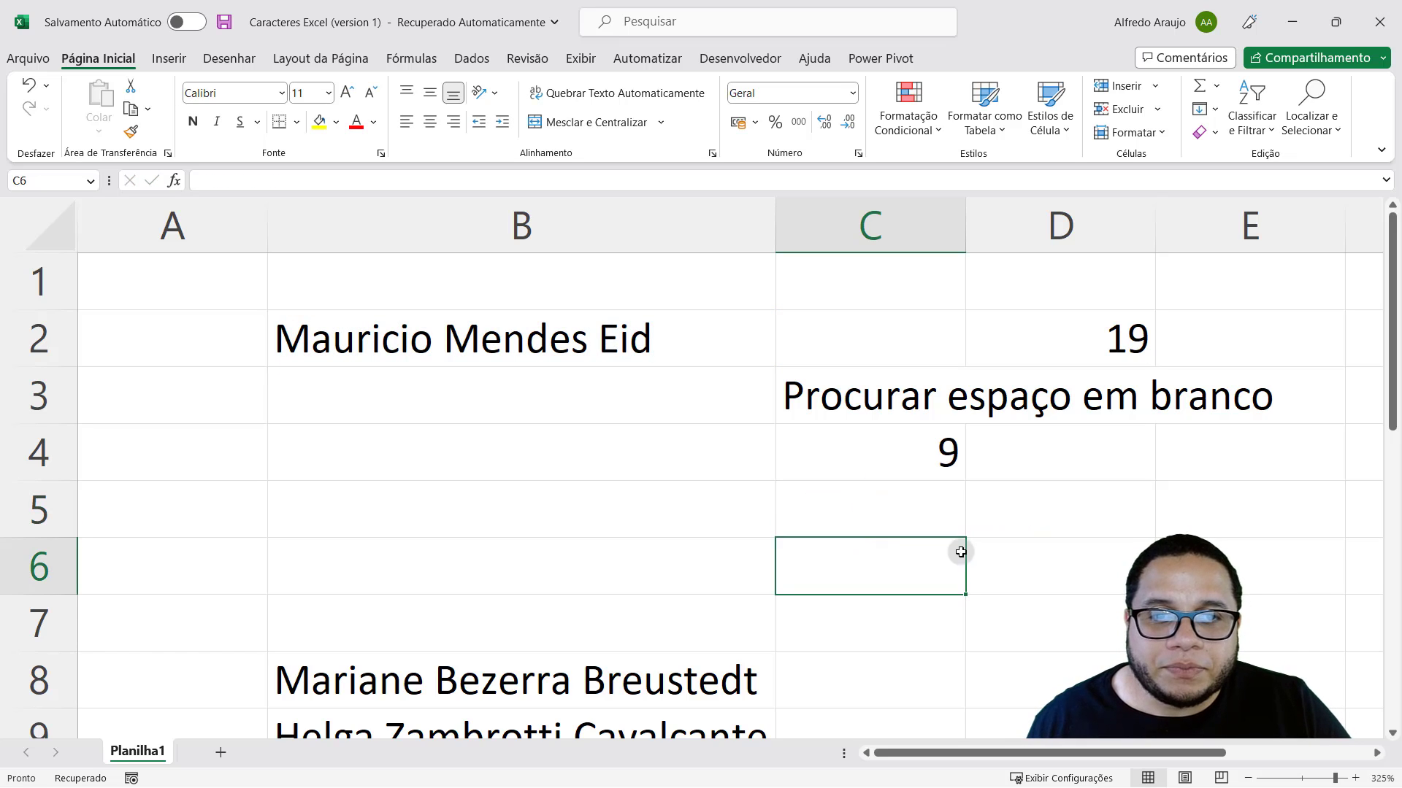
left_click(997, 506)
Step: Build =ESQUERDA(B2;C4-1) in D5 so it returns the first name Mauricio
type("=ESQUER")
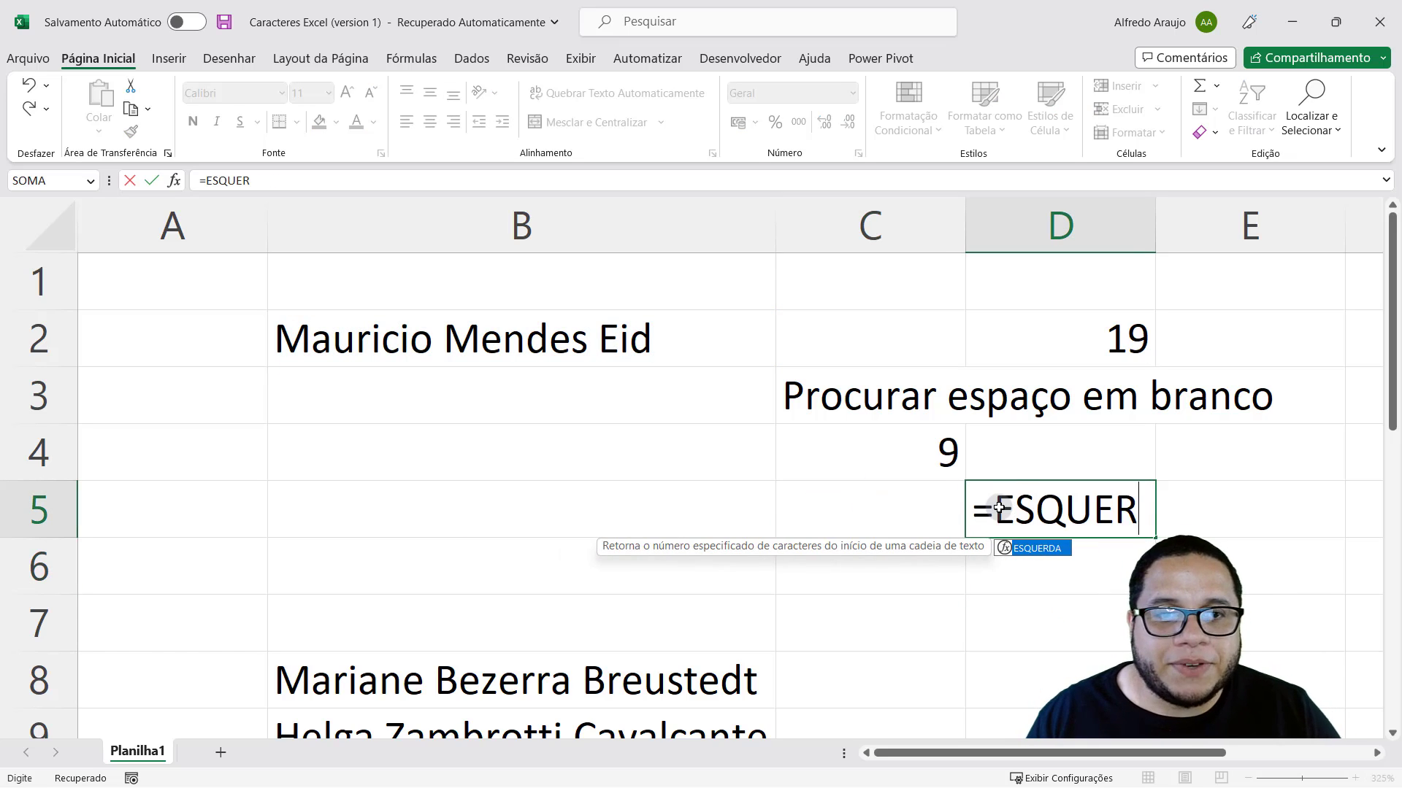
key("Tab")
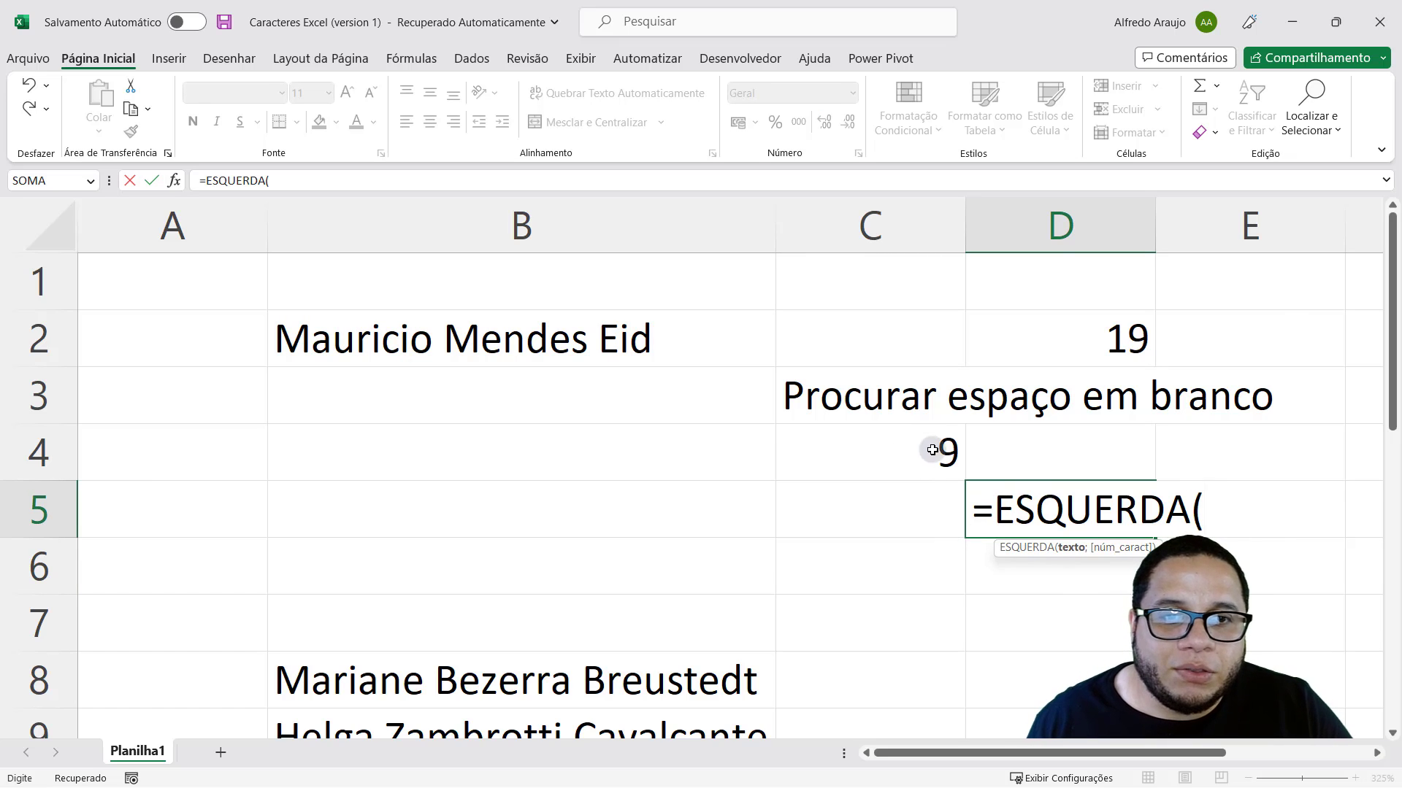
left_click(462, 344)
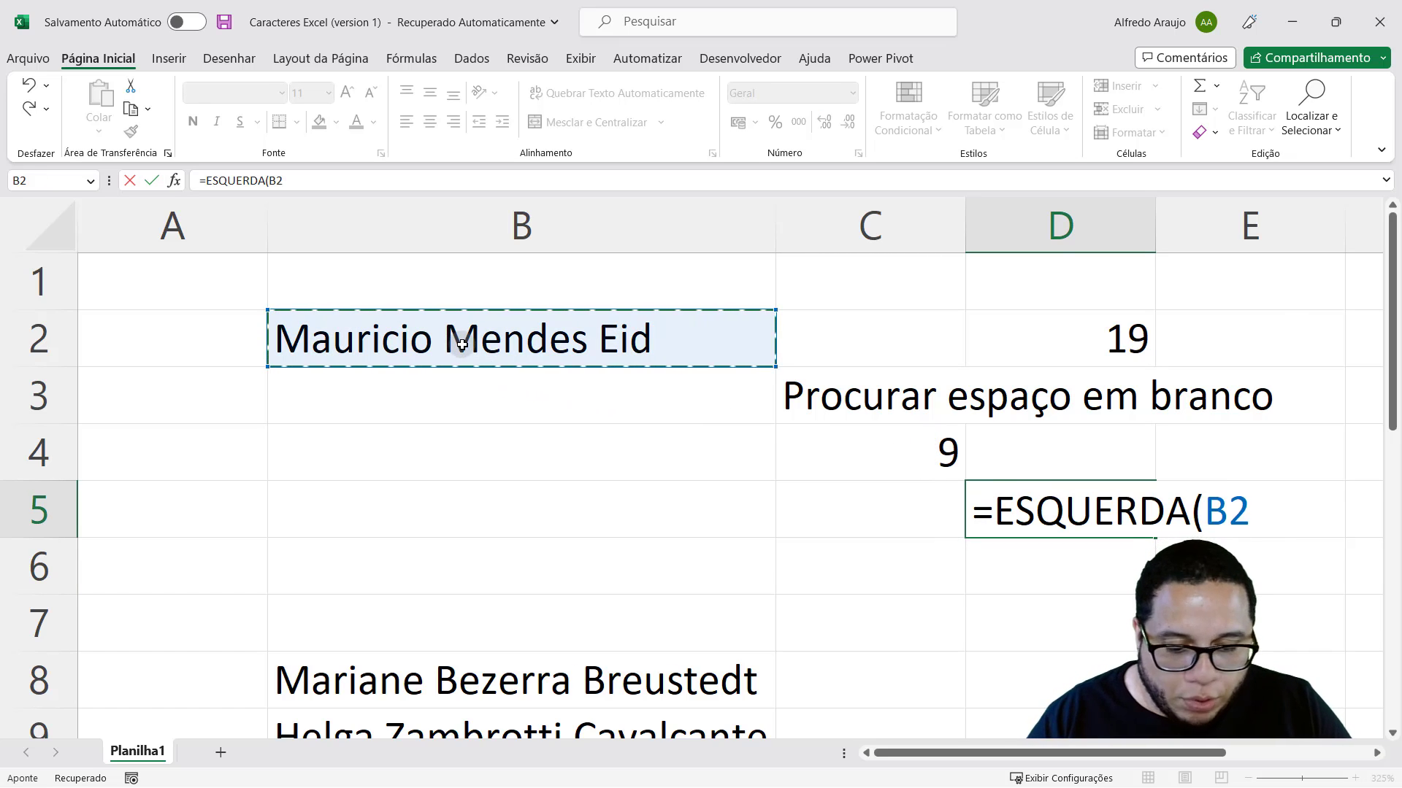
type(";")
left_click(914, 457)
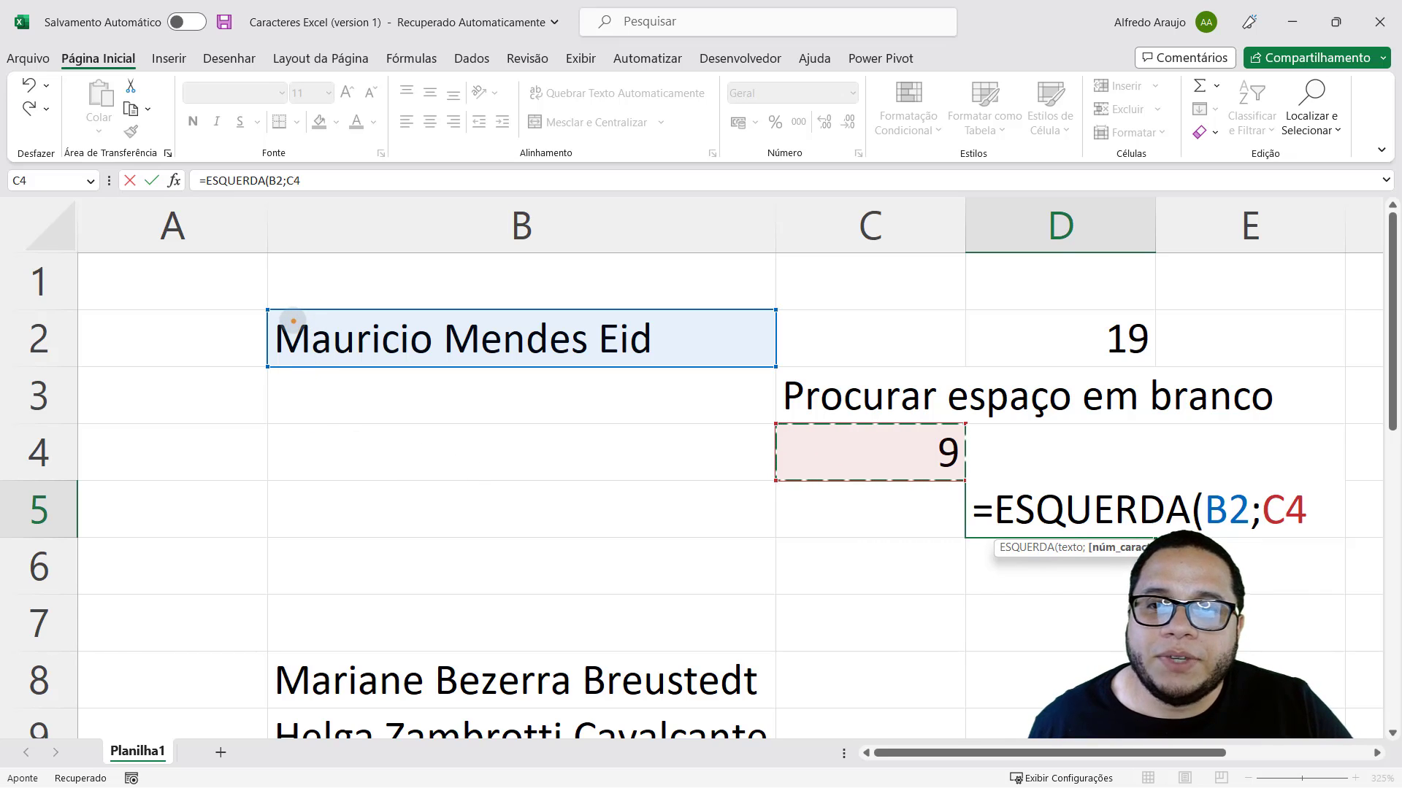
mouse_move(289, 305)
left_mouse_down()
mouse_move(310, 276)
mouse_move(335, 294)
mouse_move(426, 276)
left_mouse_up()
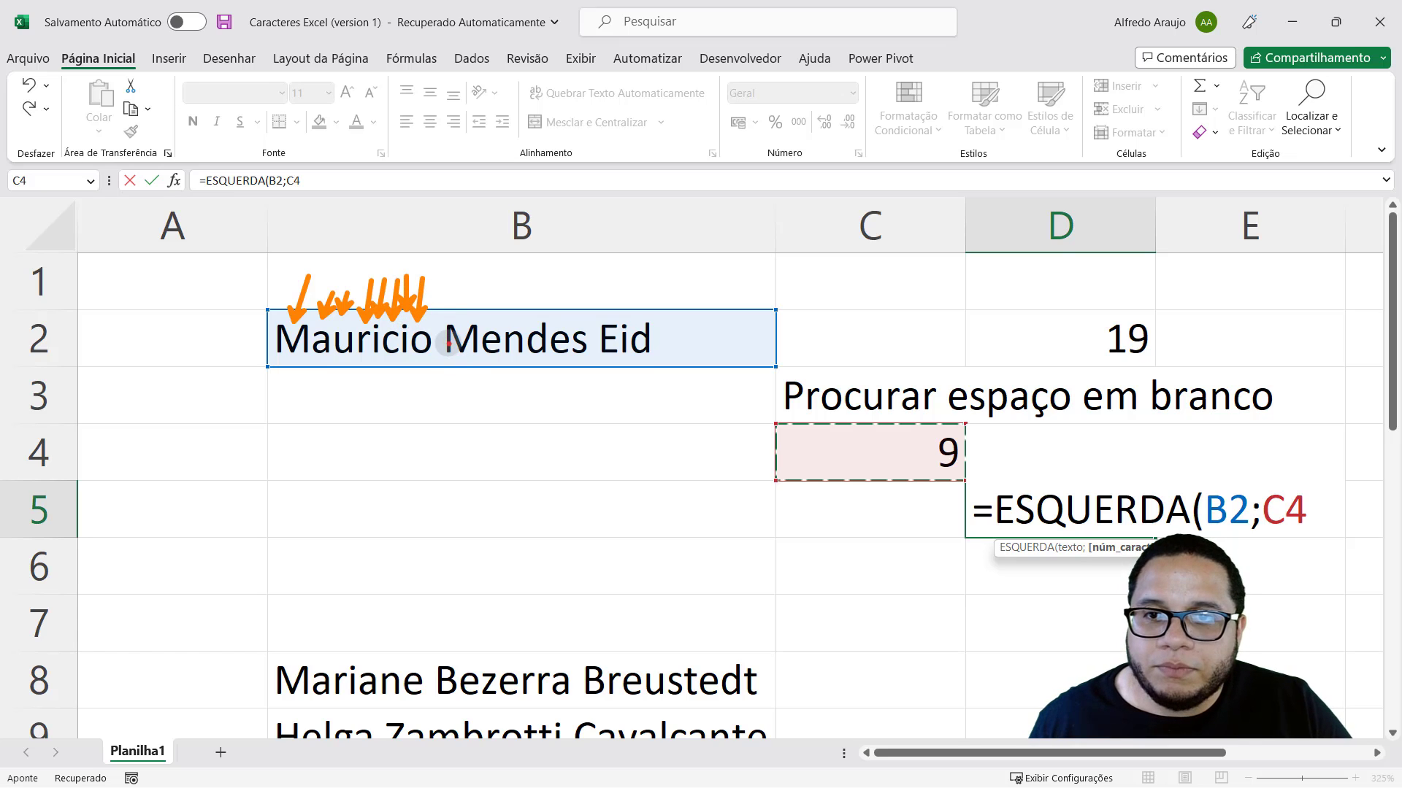
left_click_drag(437, 335, 449, 254)
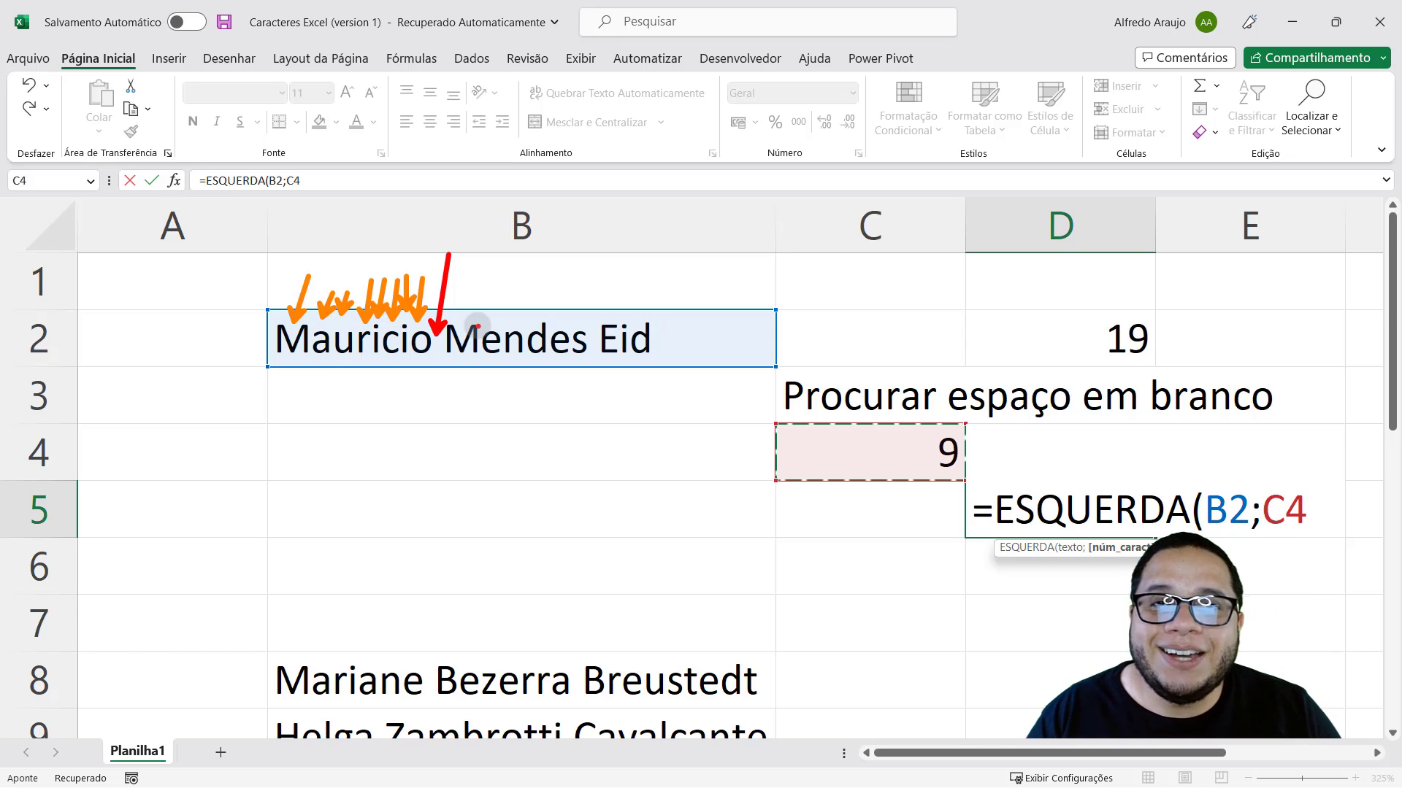
key("Escape")
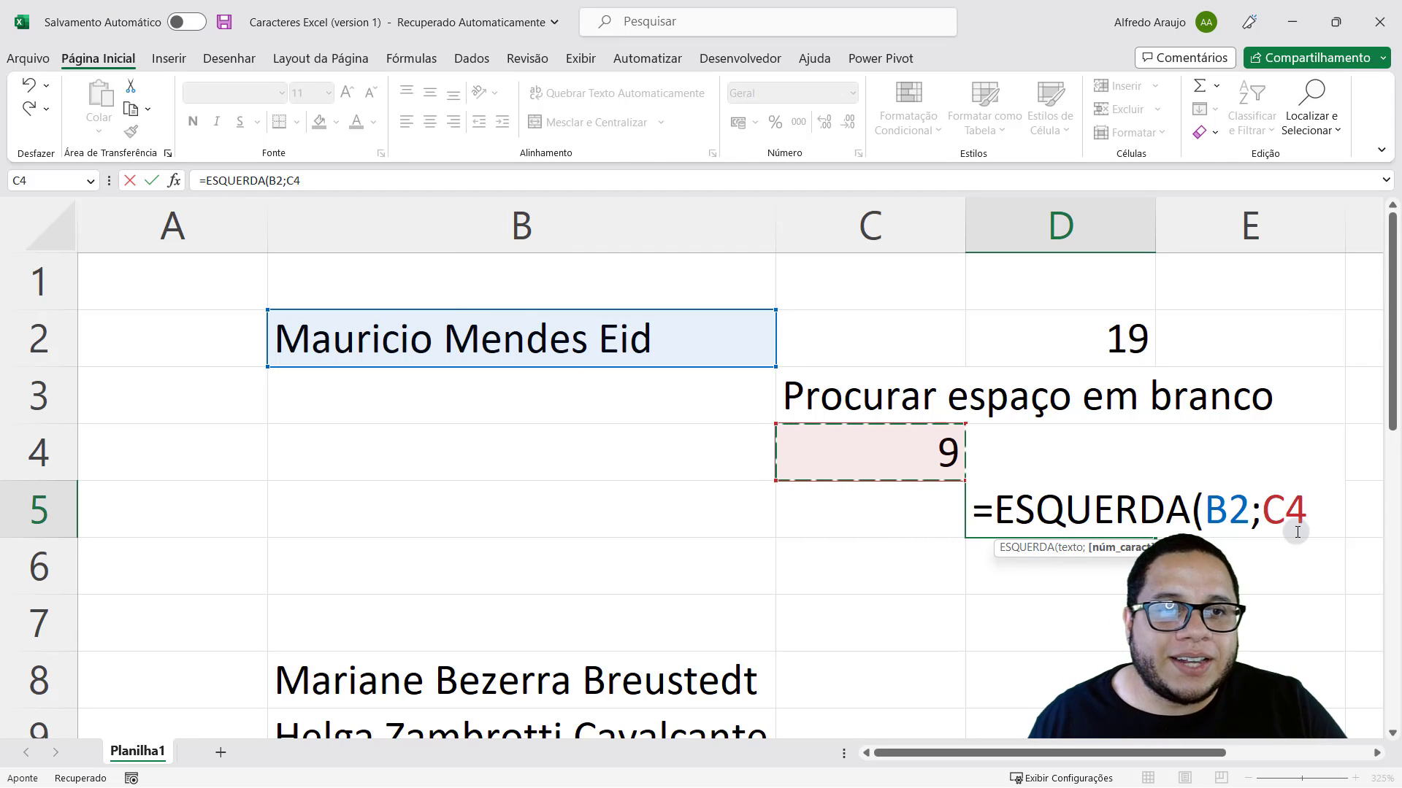
type("-1")
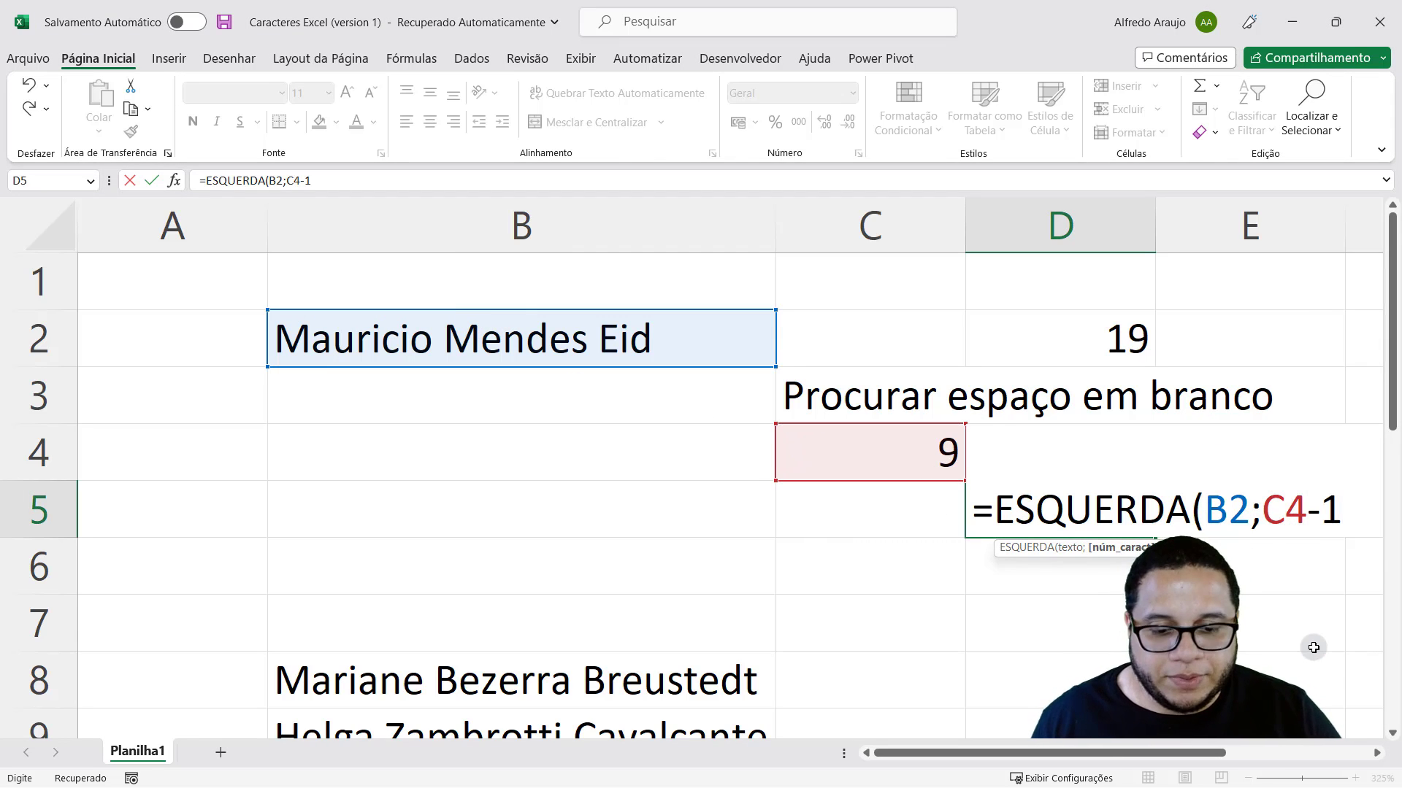
type(")")
key("Return")
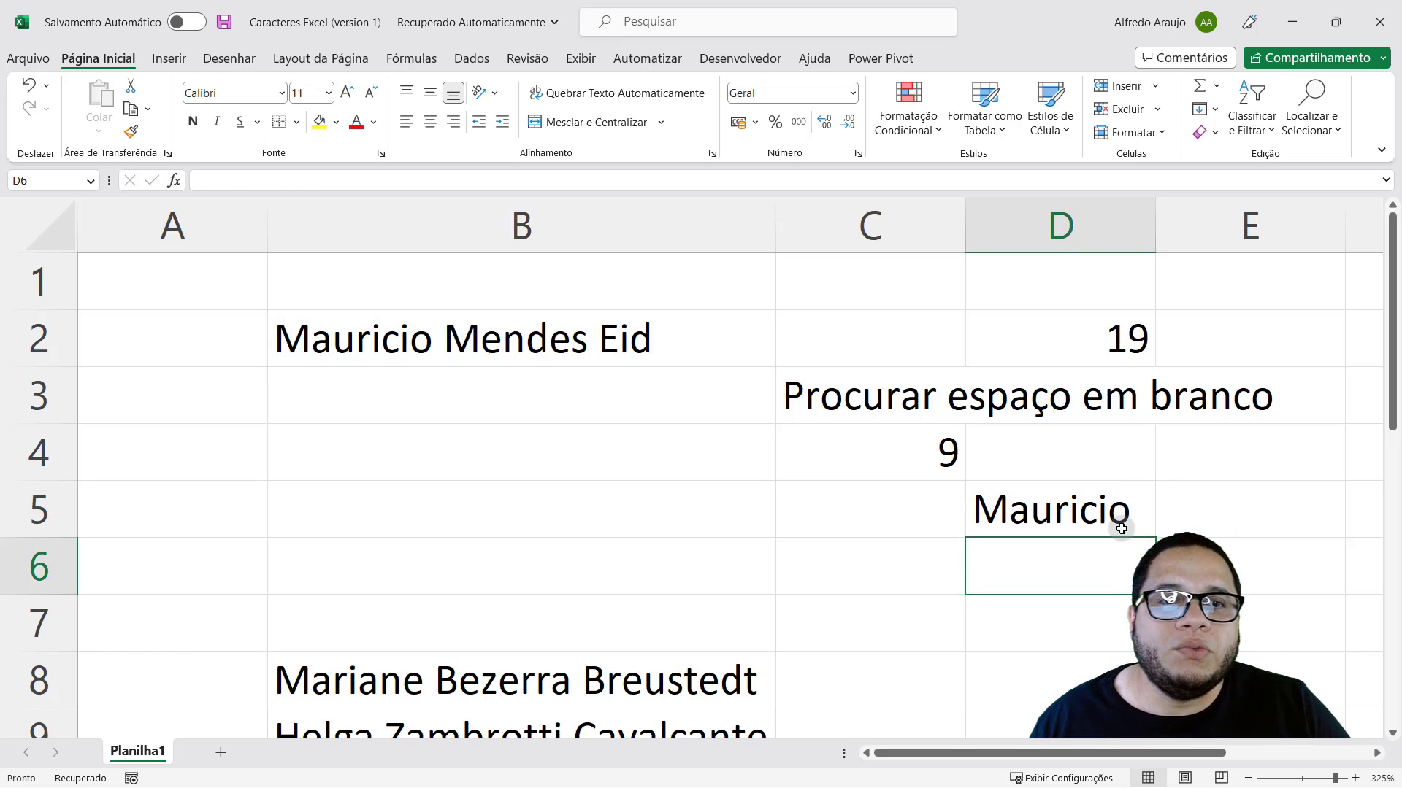
left_click(1121, 520)
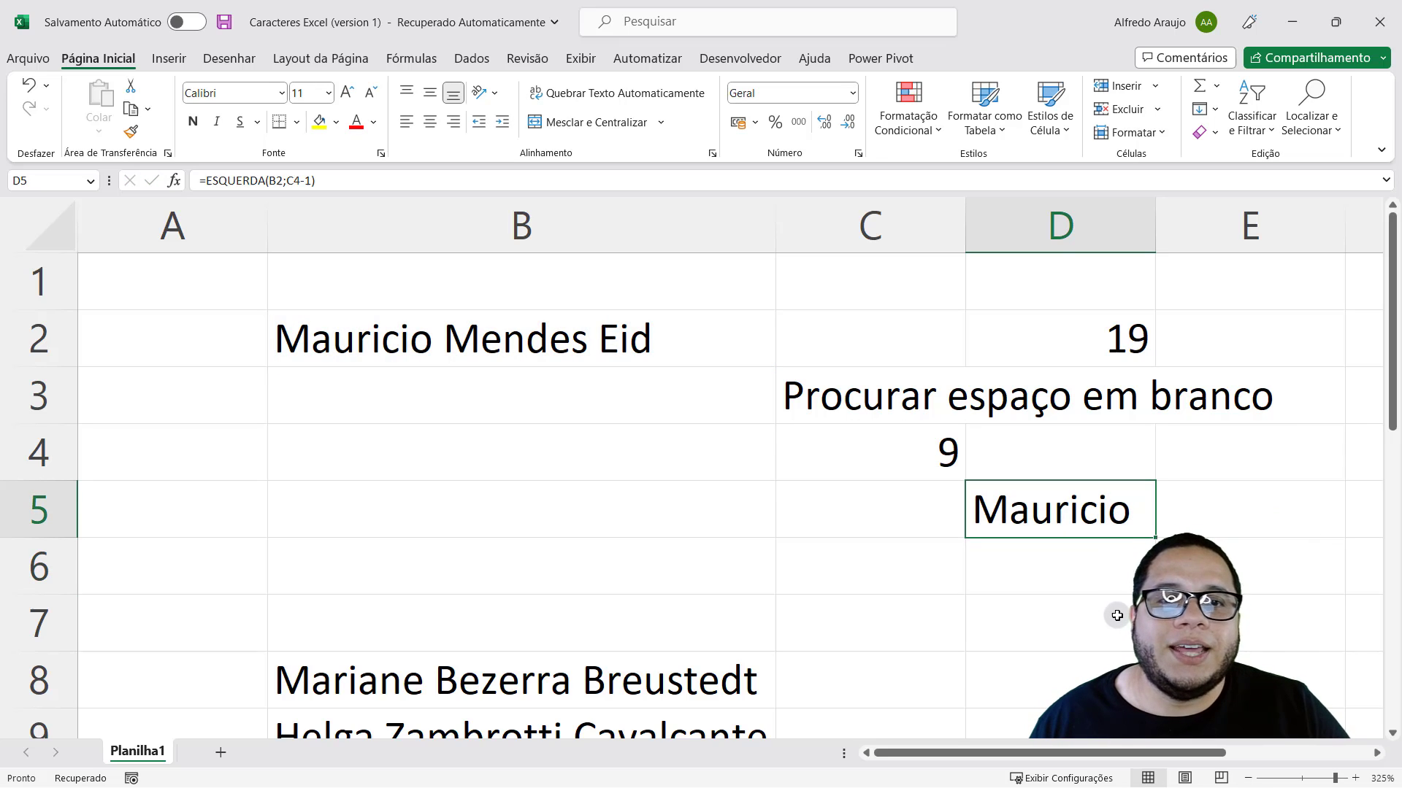
double_click(1132, 511)
left_click(1336, 515)
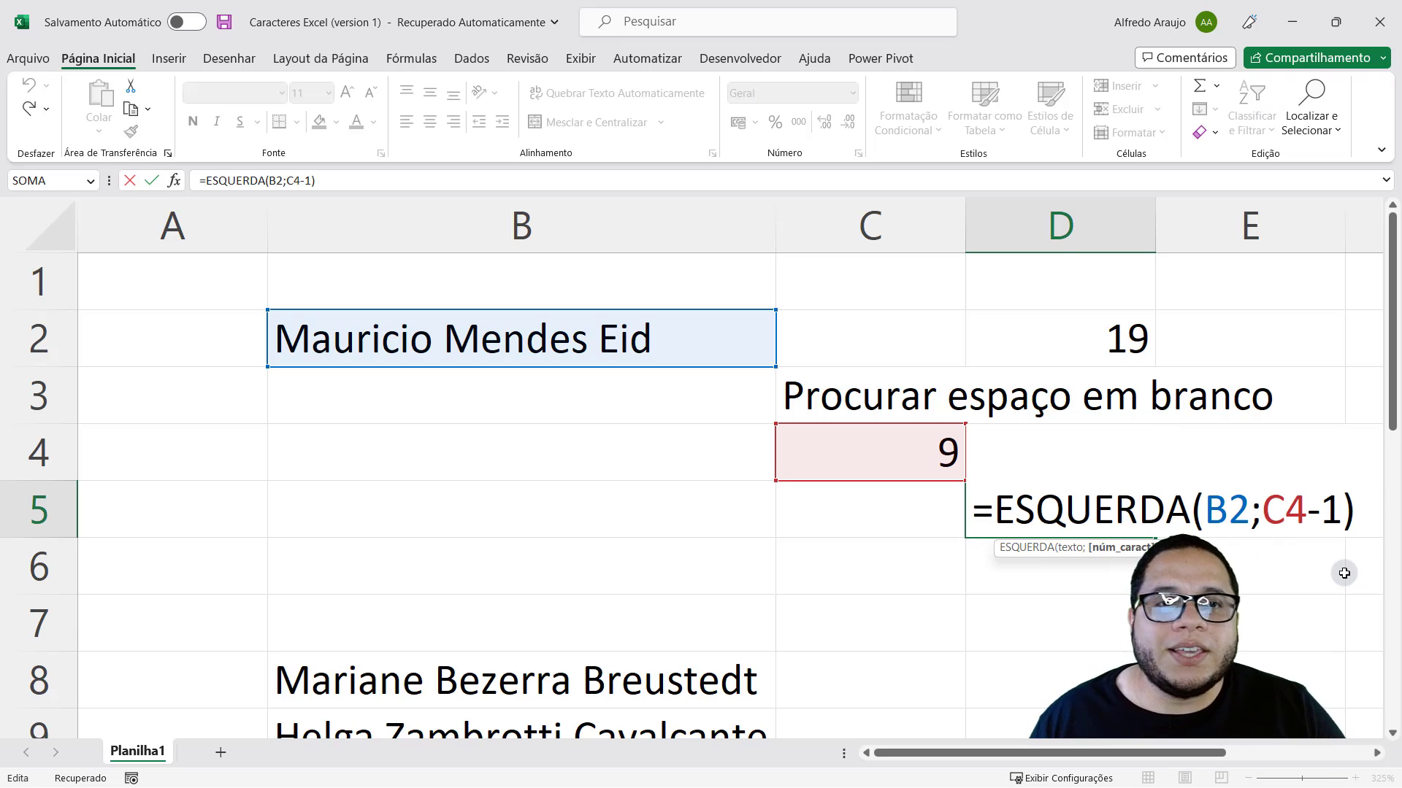
key("BackSpace")
key("BackSpace")
key("Return")
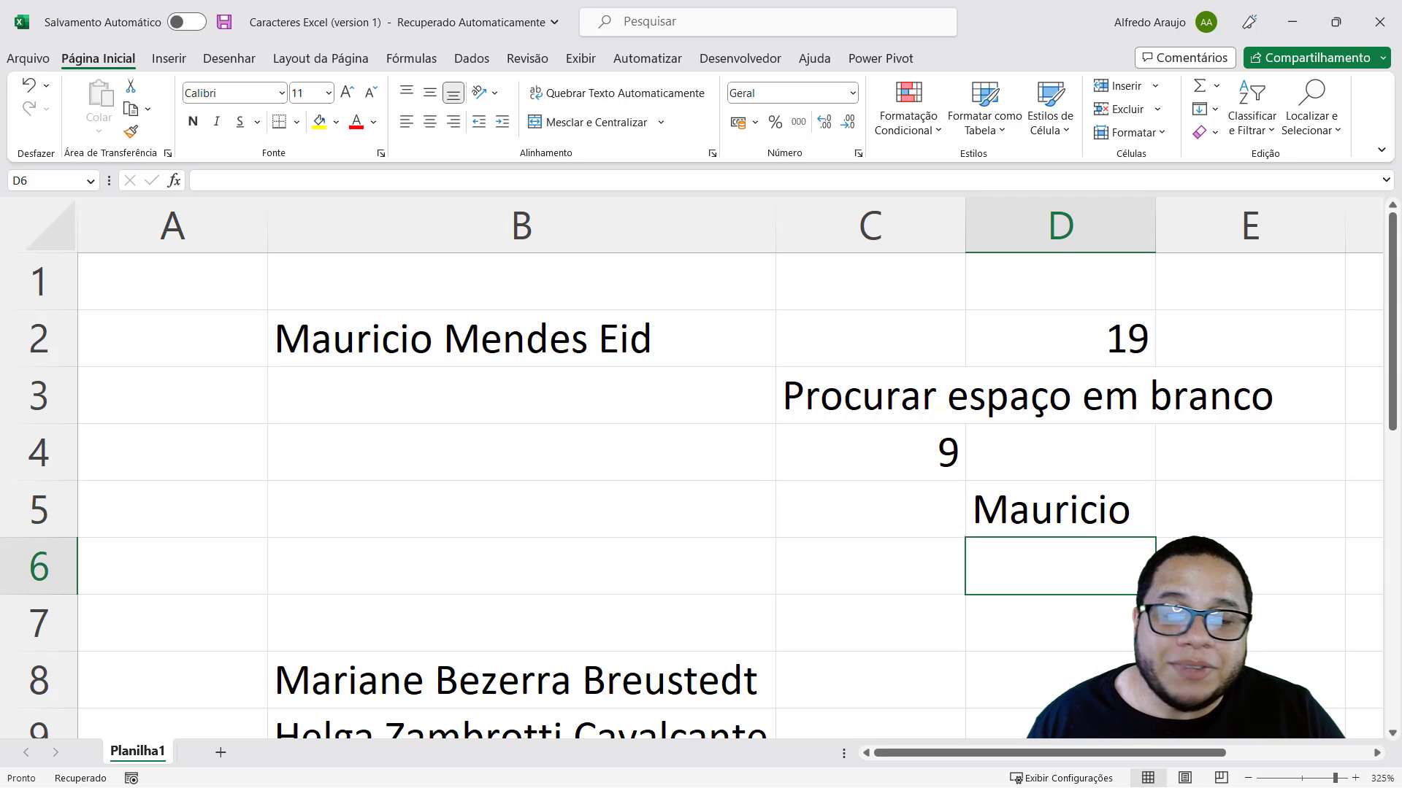
left_click(1145, 529)
double_click(1139, 527)
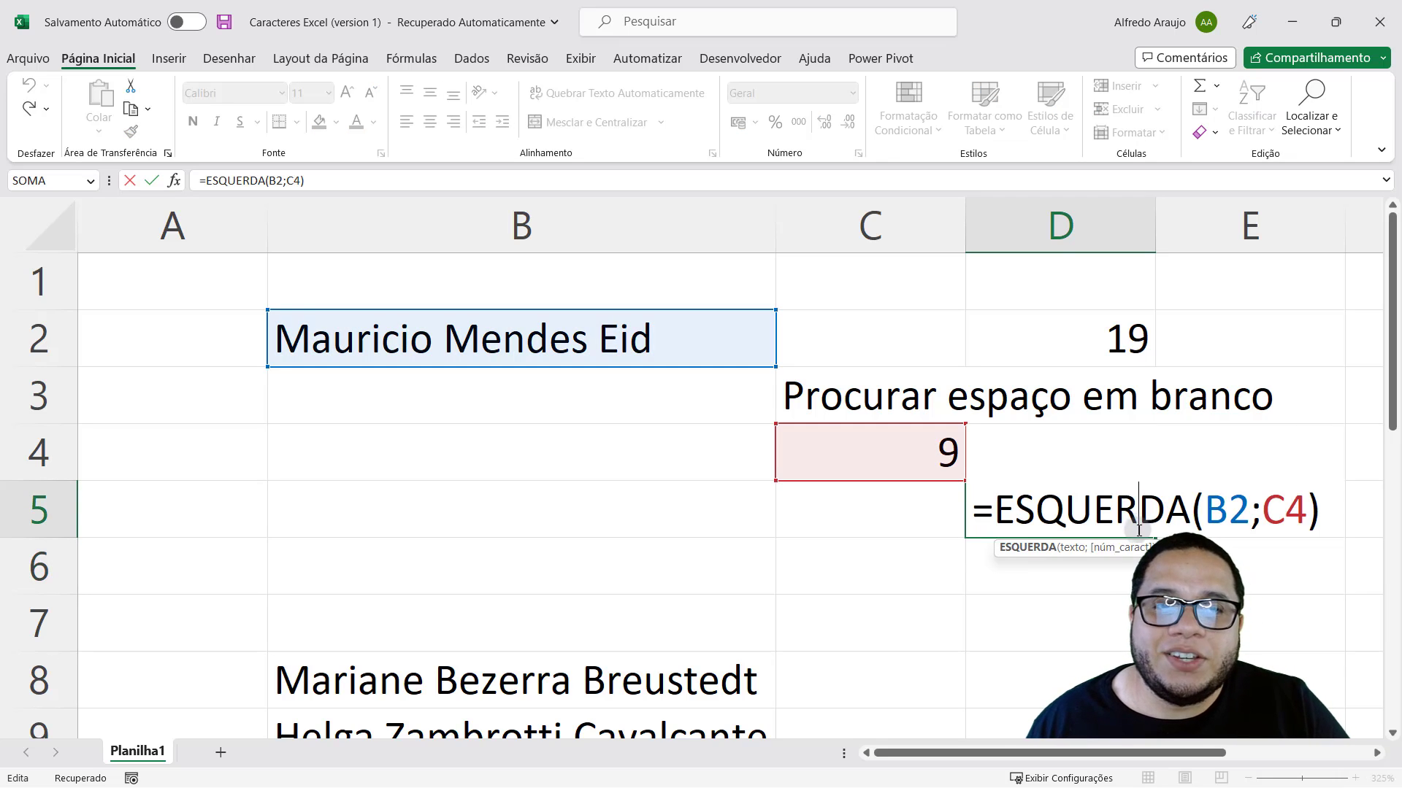
left_click(1304, 511)
type("-1")
key("Return")
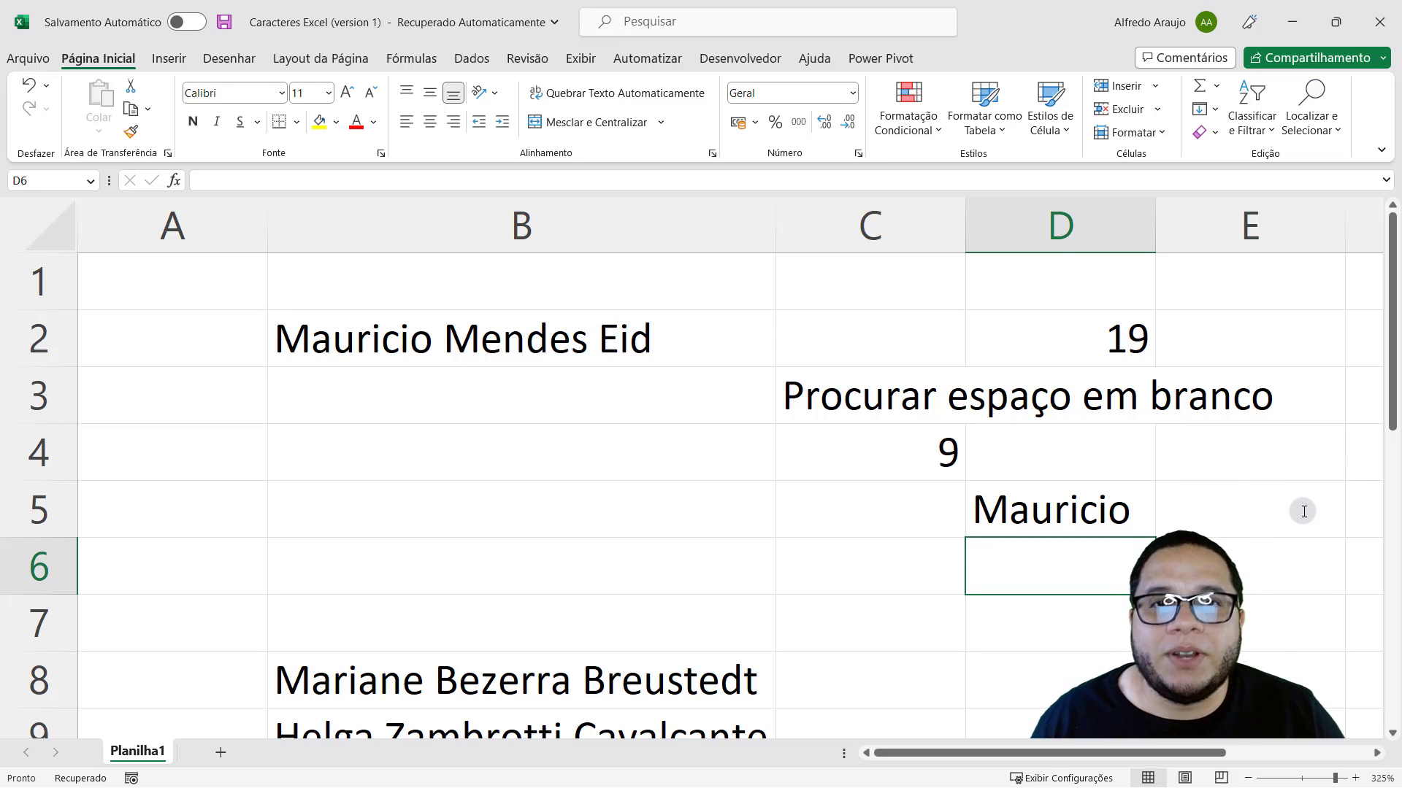
left_click(1082, 507)
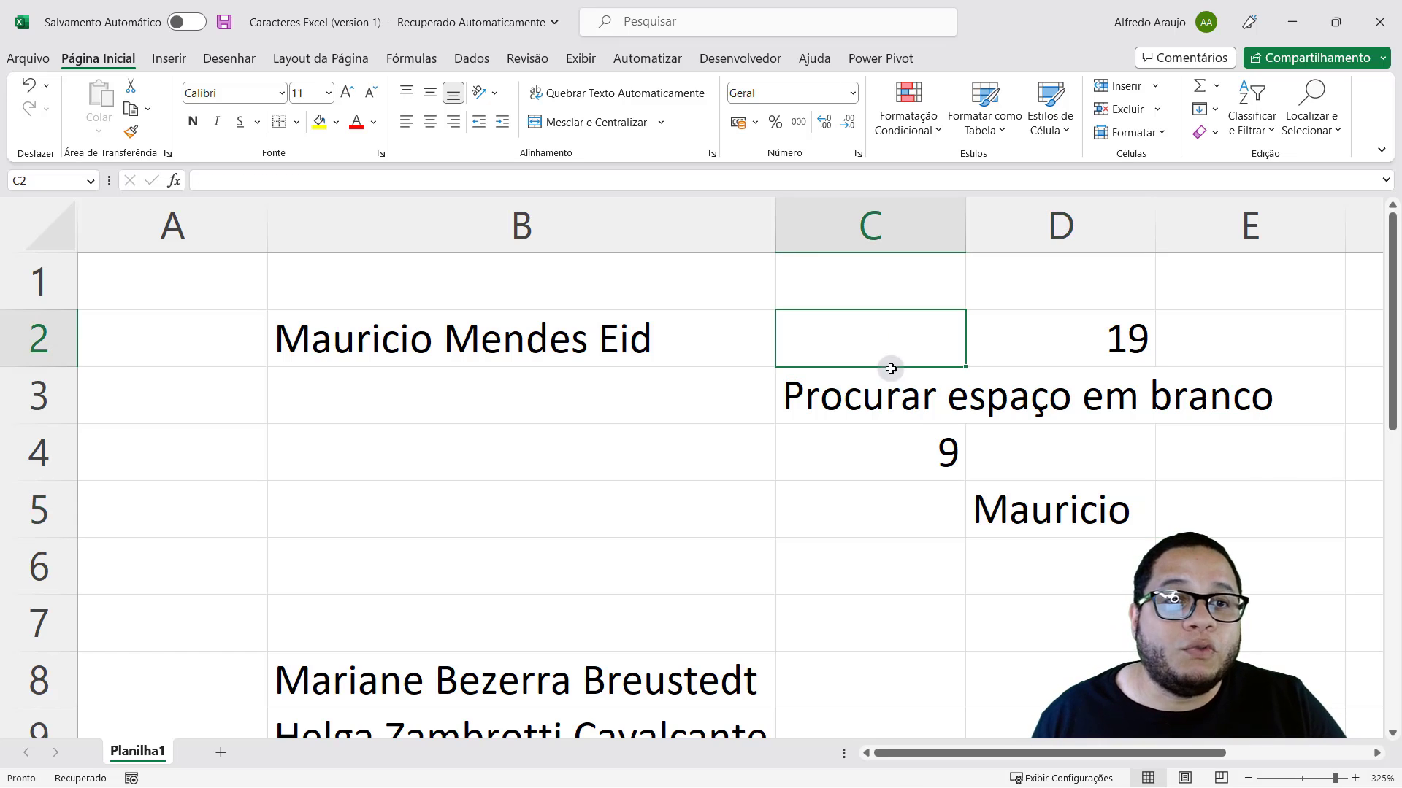
Step: Clear helper cells C2:D7 and delete blank cells B3:B7, shifting cells up
left_click_drag(867, 330, 1059, 624)
key("Delete")
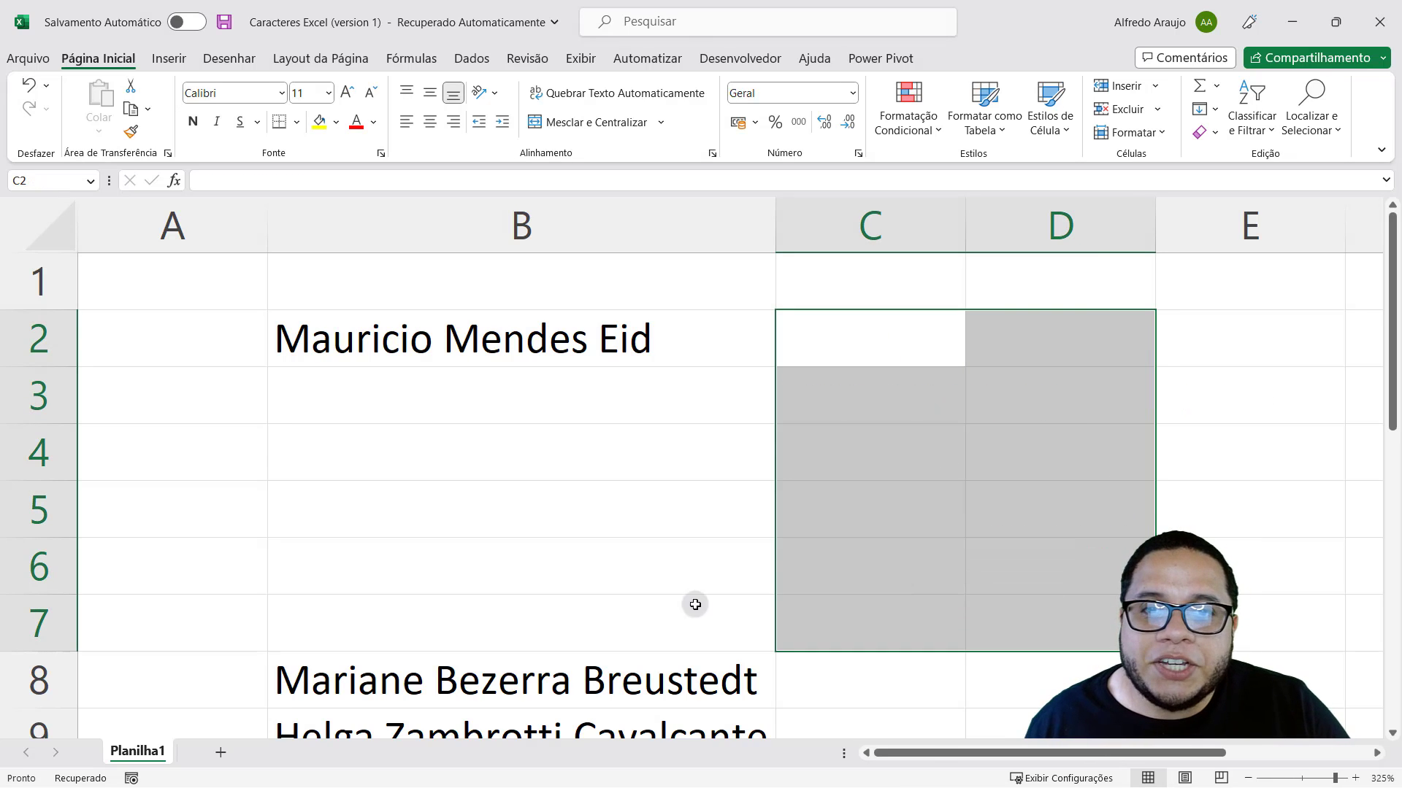
left_click_drag(535, 623, 526, 401)
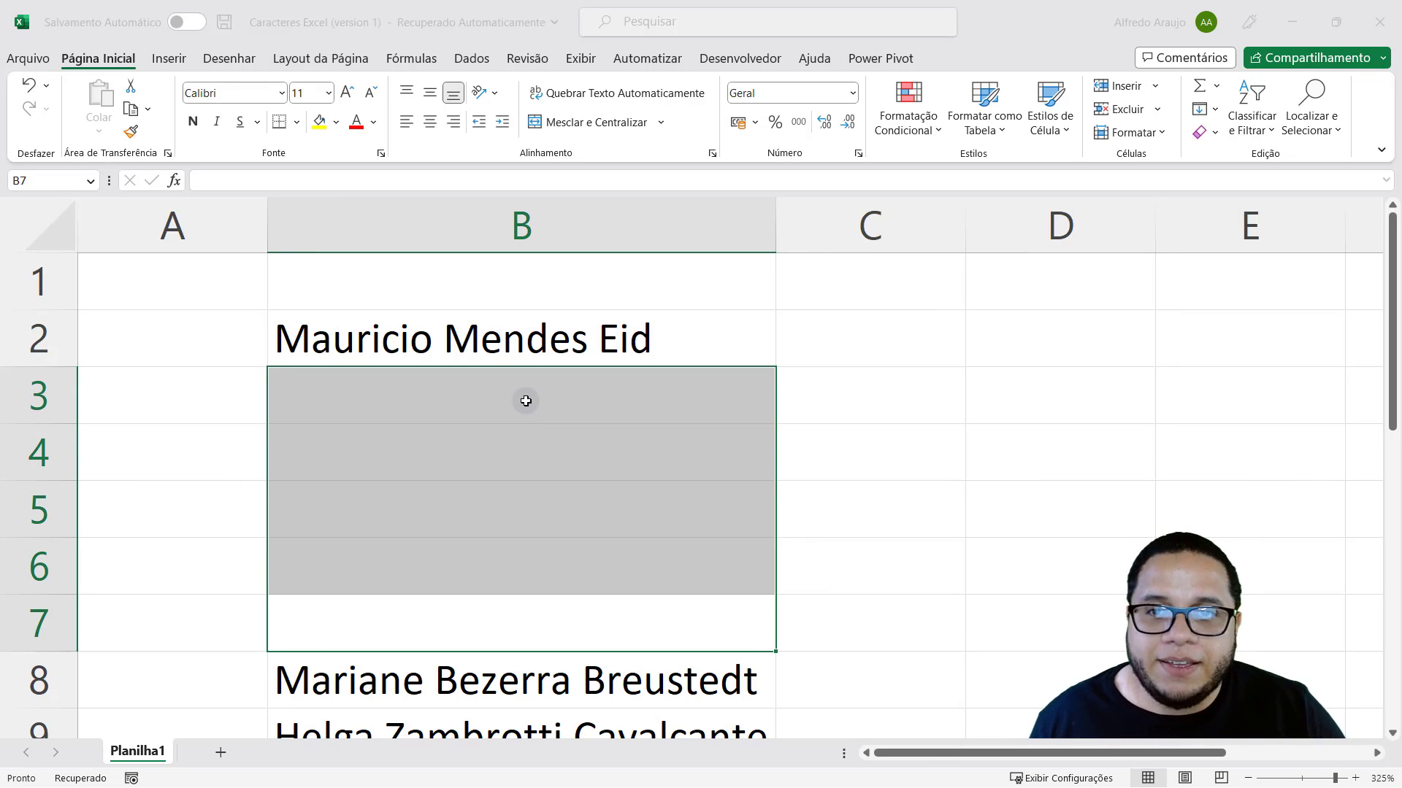
key("ctrl+minus")
left_click(816, 261)
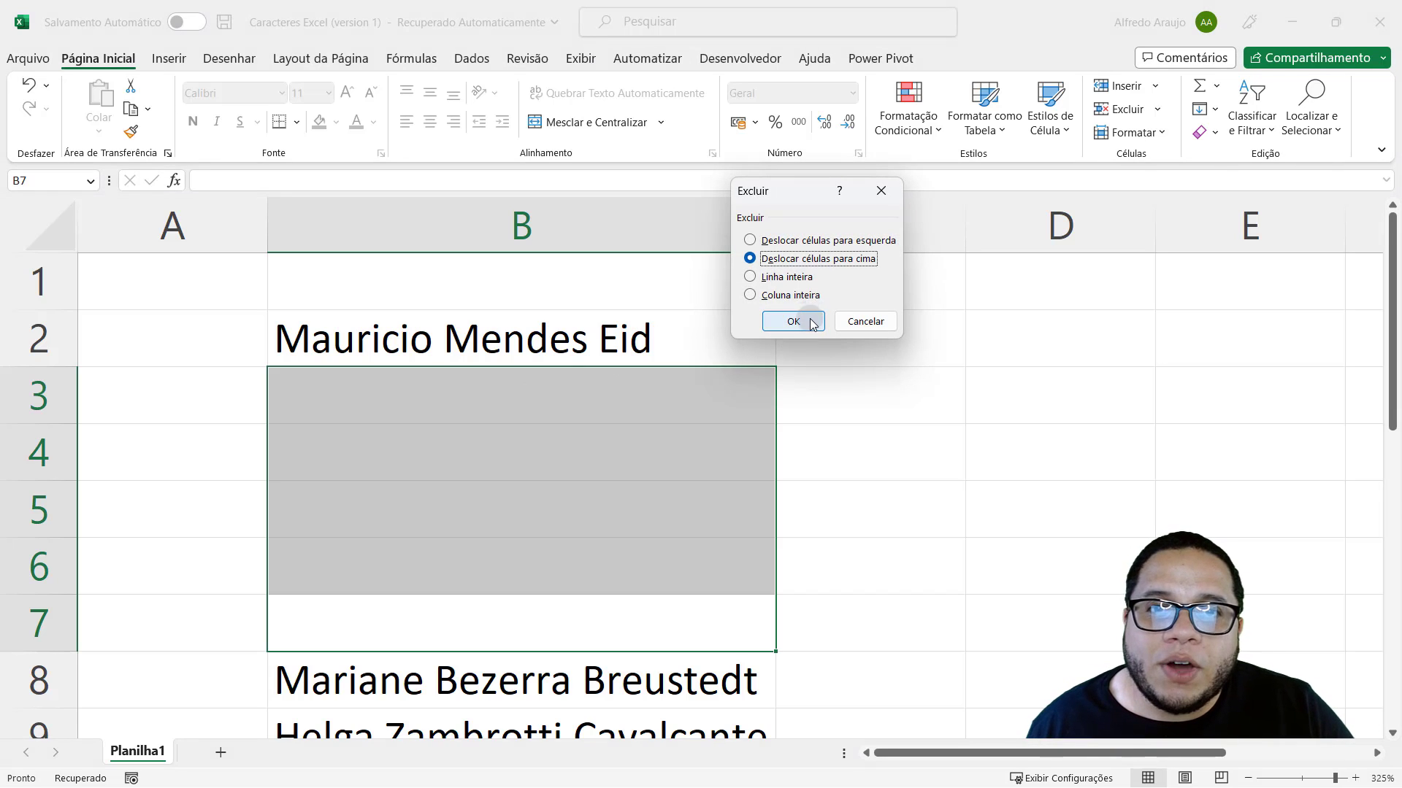
left_click(793, 321)
Step: Start typing the heading '1º nome' in D1, fixing a typo
left_click(890, 365)
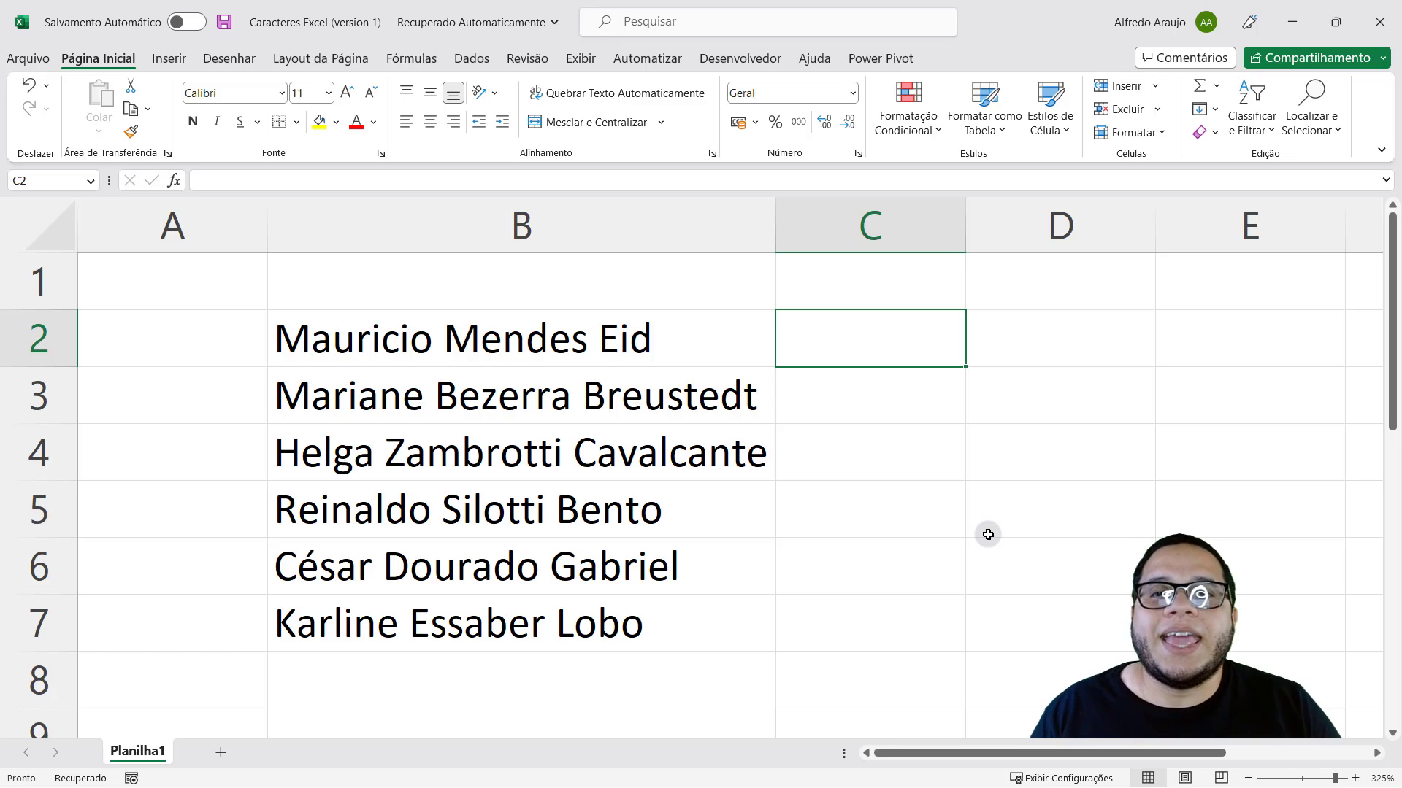
key("Up")
key("Right")
type("1")
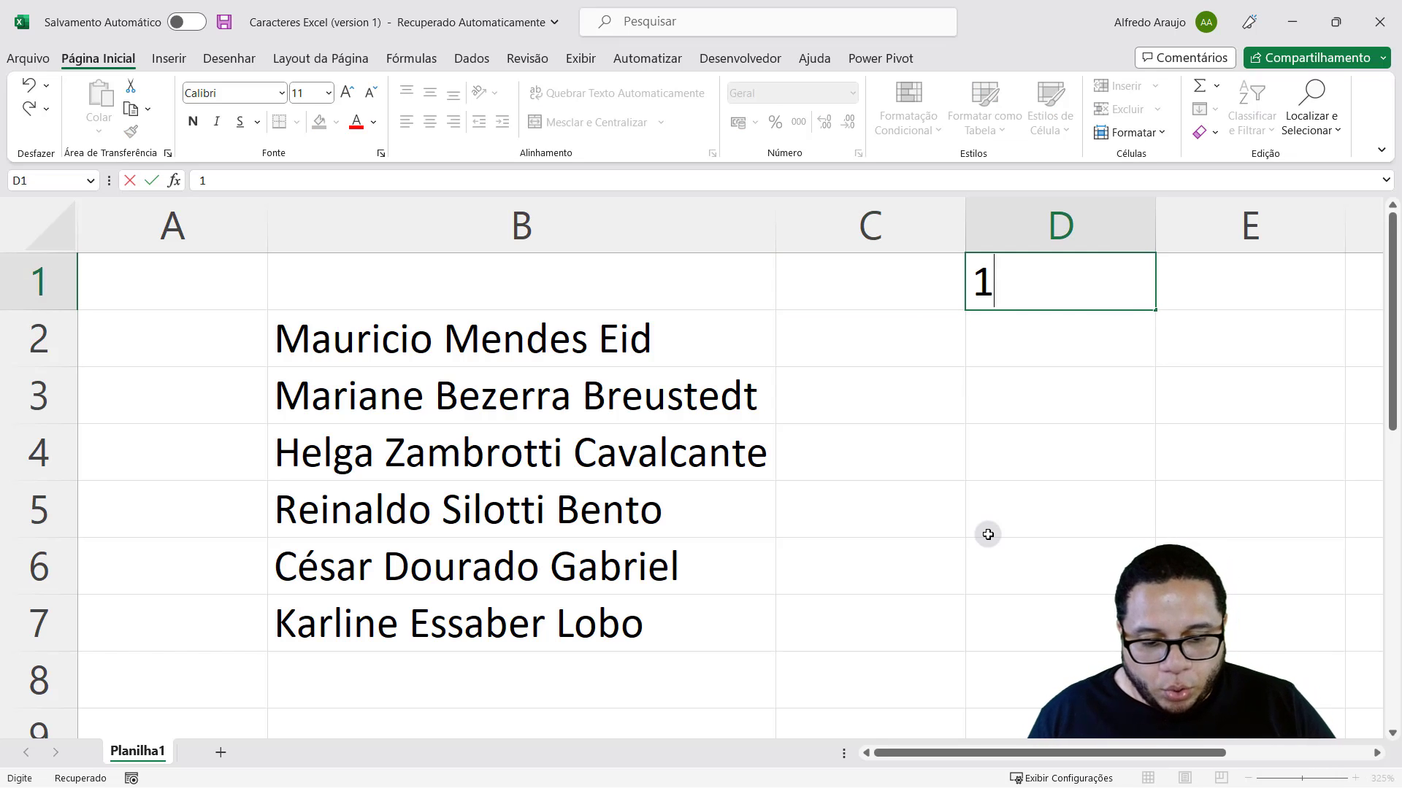
type("º")
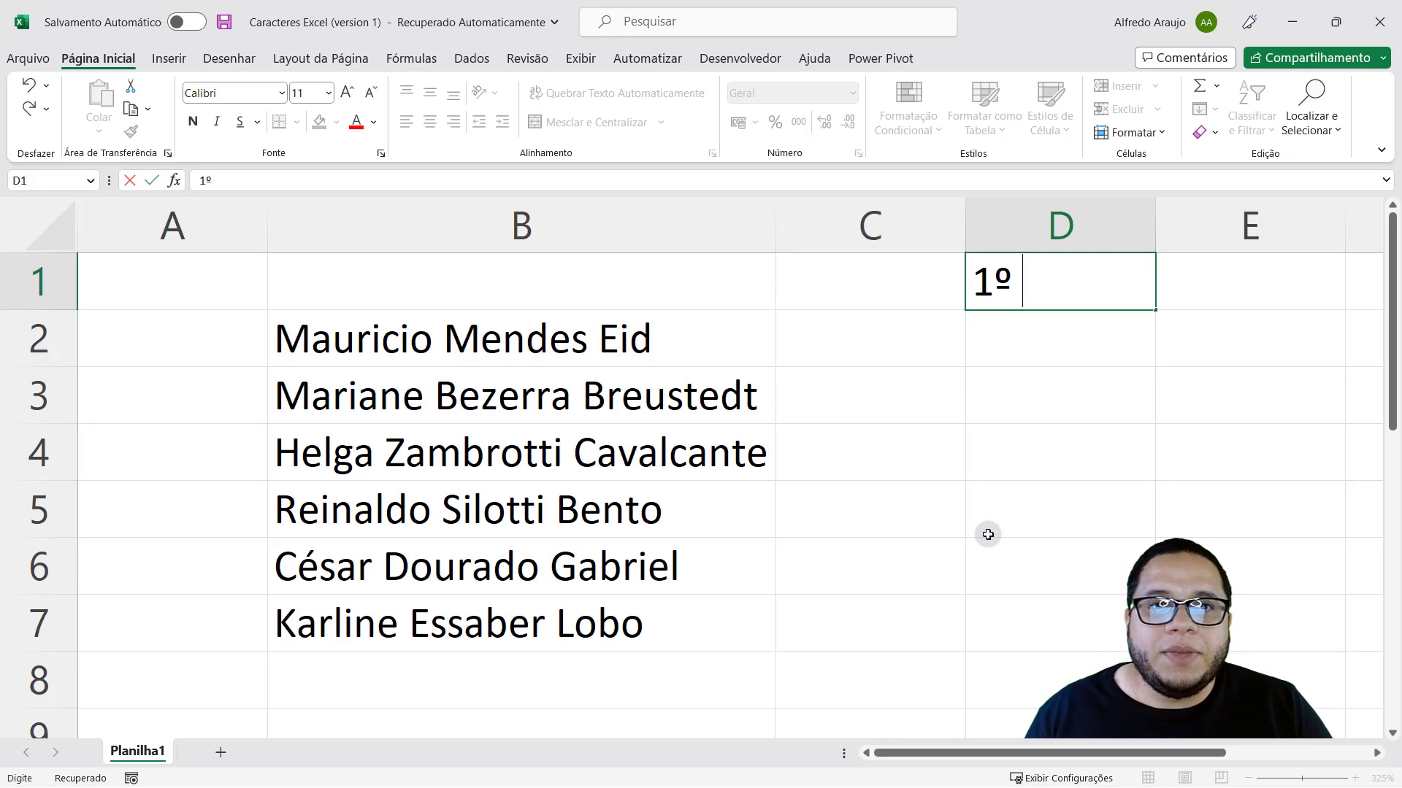
type("O")
key("BackSpace")
key("Caps_Lock")
Step: Finish the D1 heading '1º nome' and enter 'posição do 1º espaço em branco' in C1
type("nome")
key("ctrl+Return")
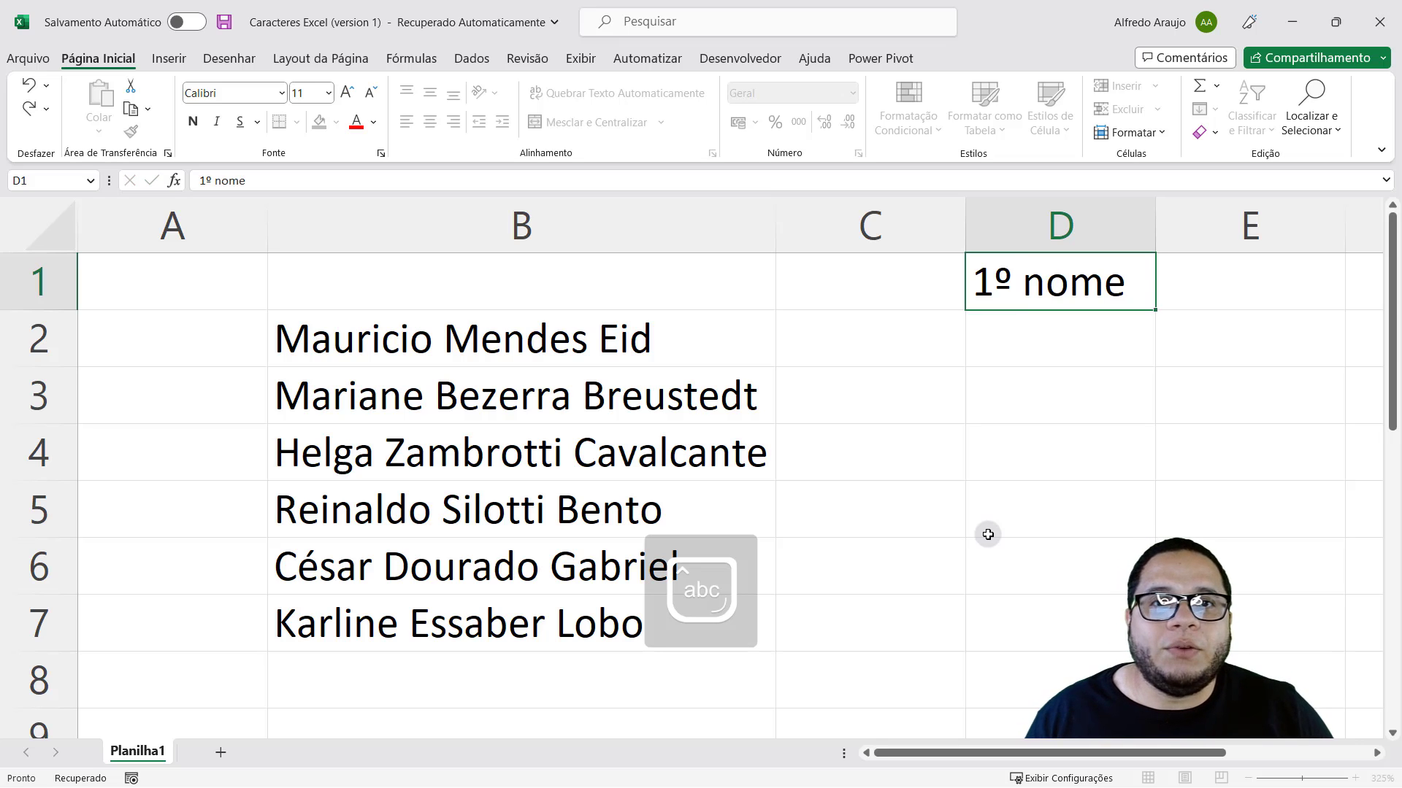
key("Left")
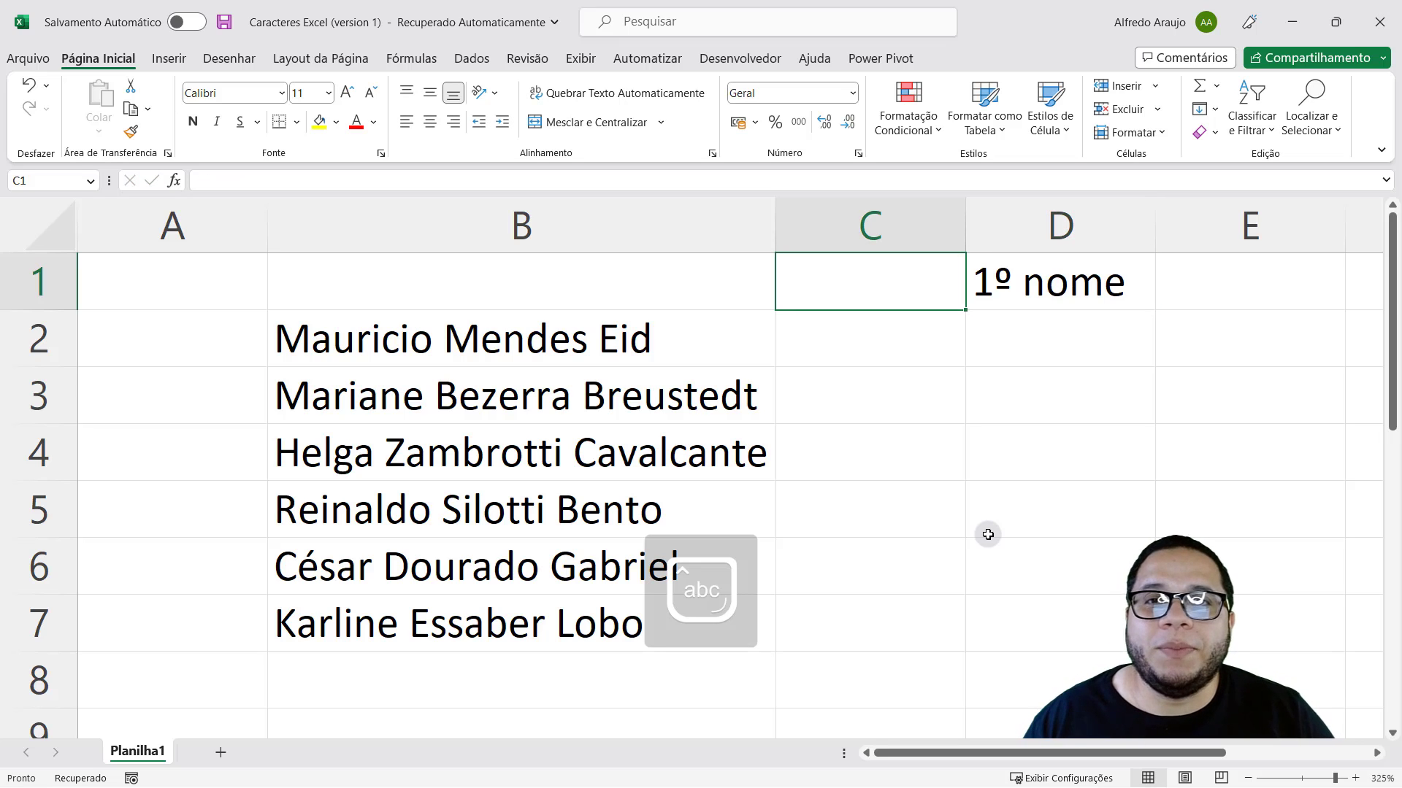
type("p")
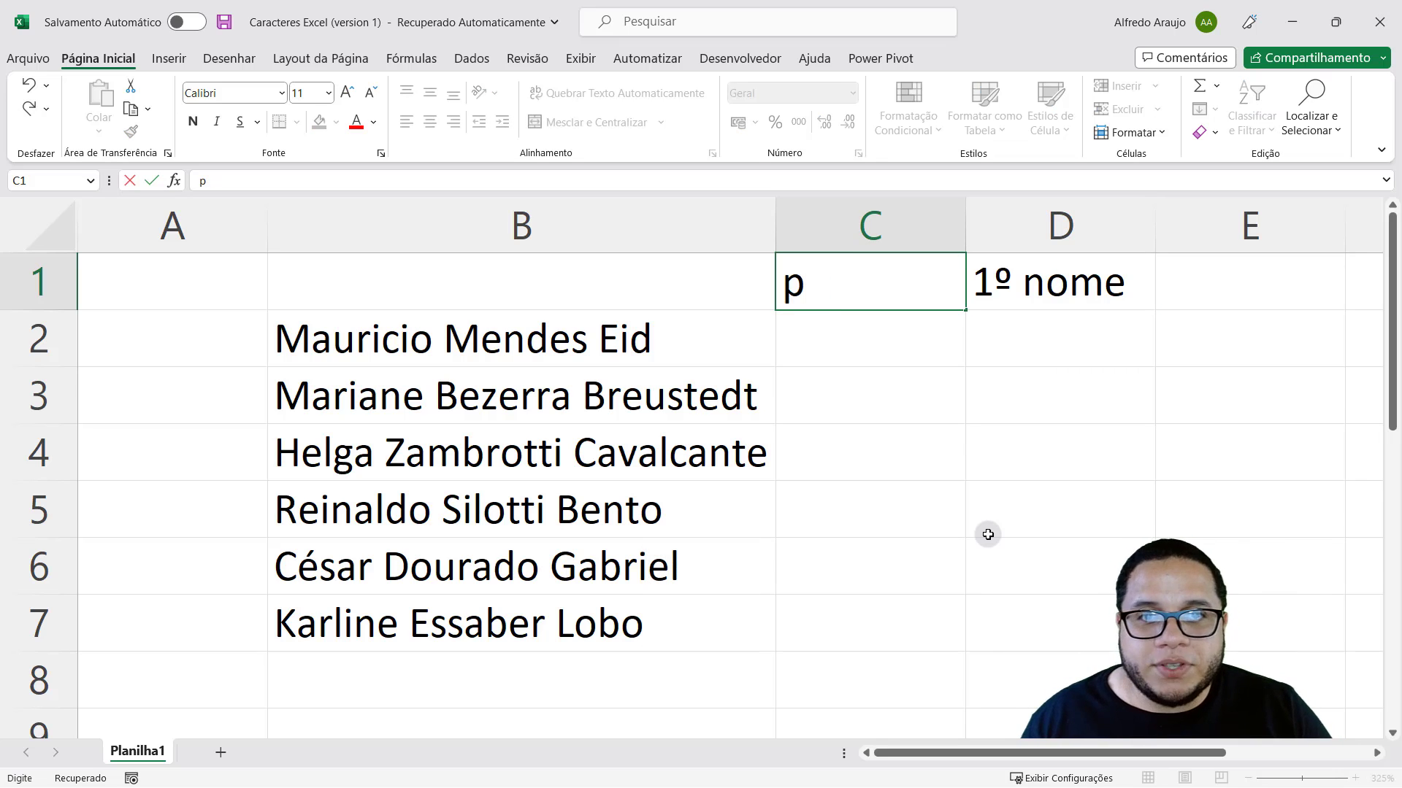
type("osição do ")
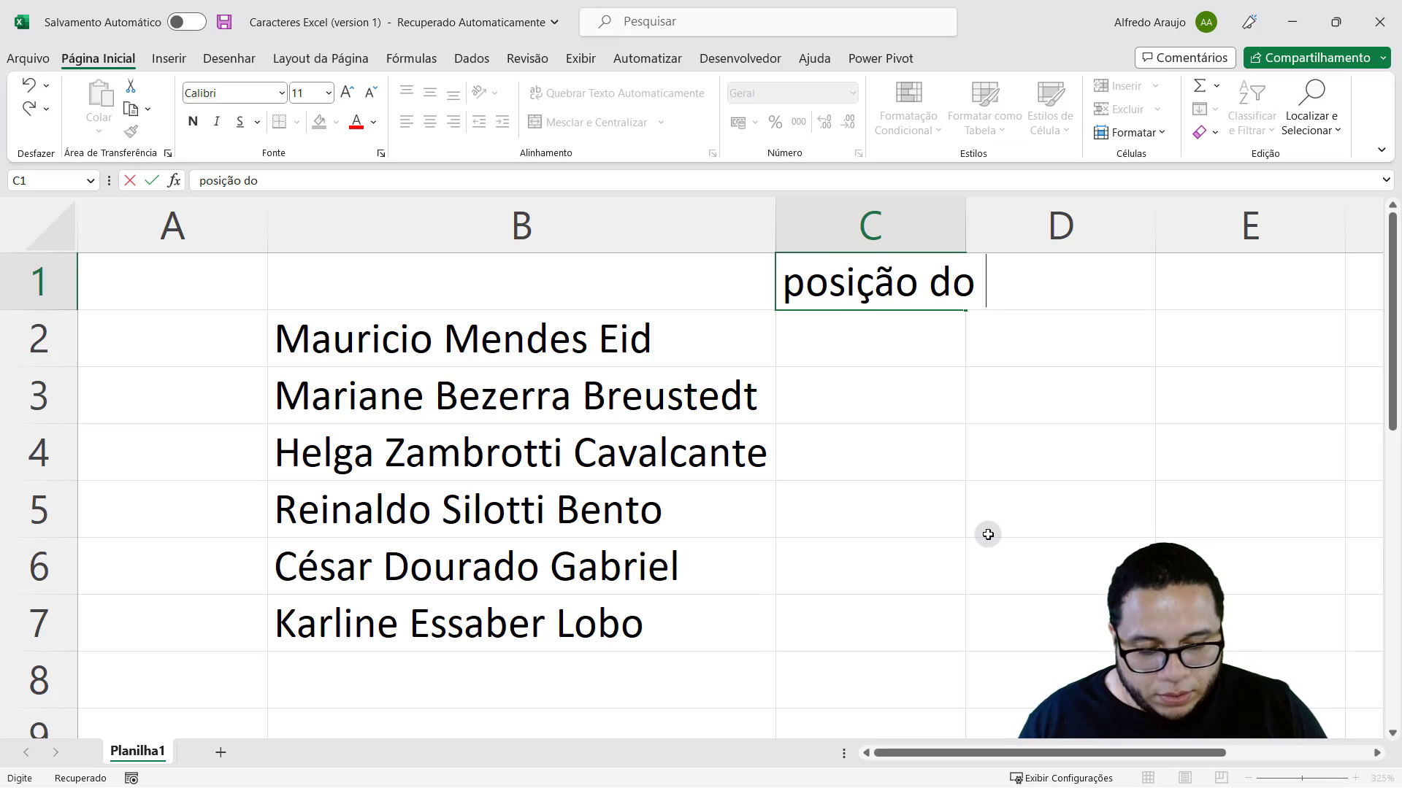
type("1")
key("shift+F10")
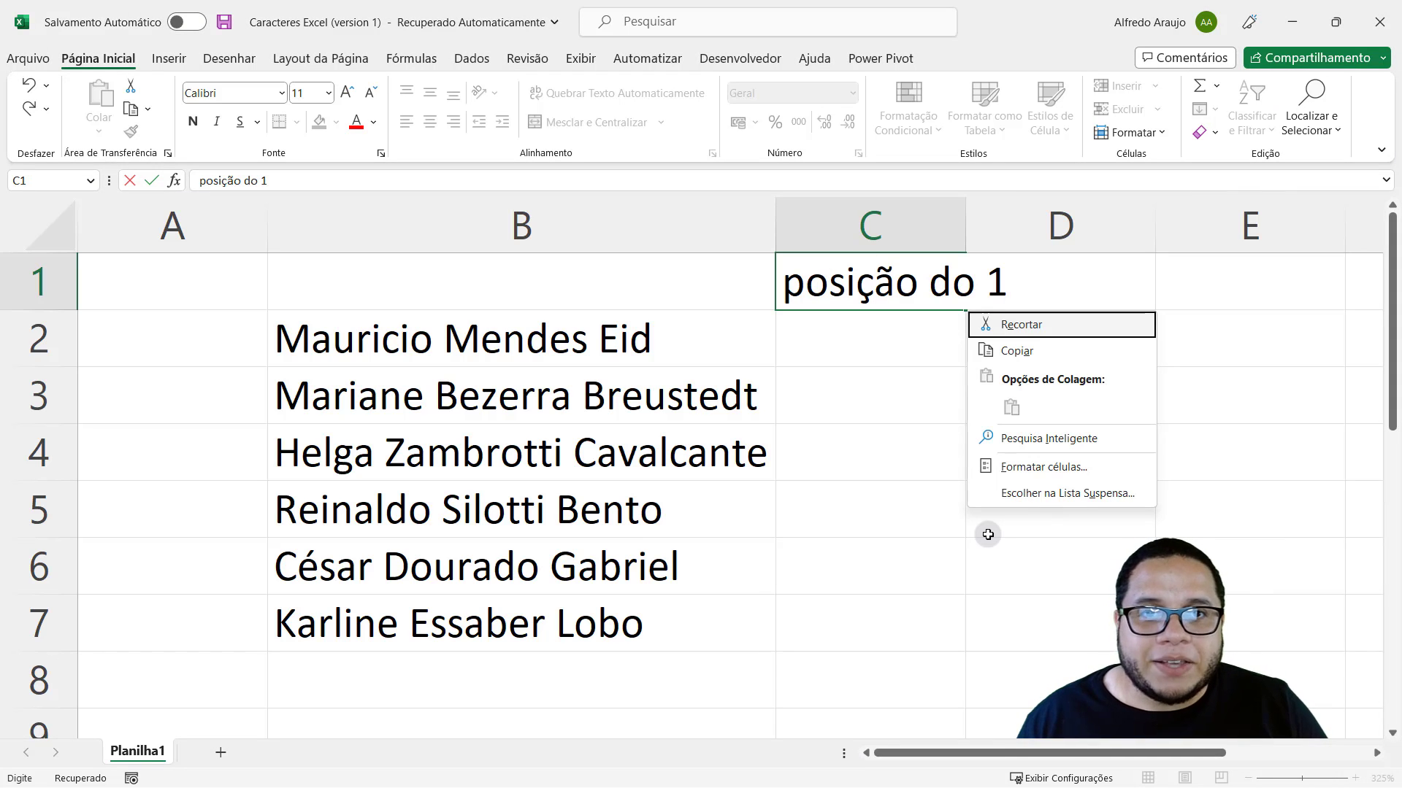
key("Escape")
type("º")
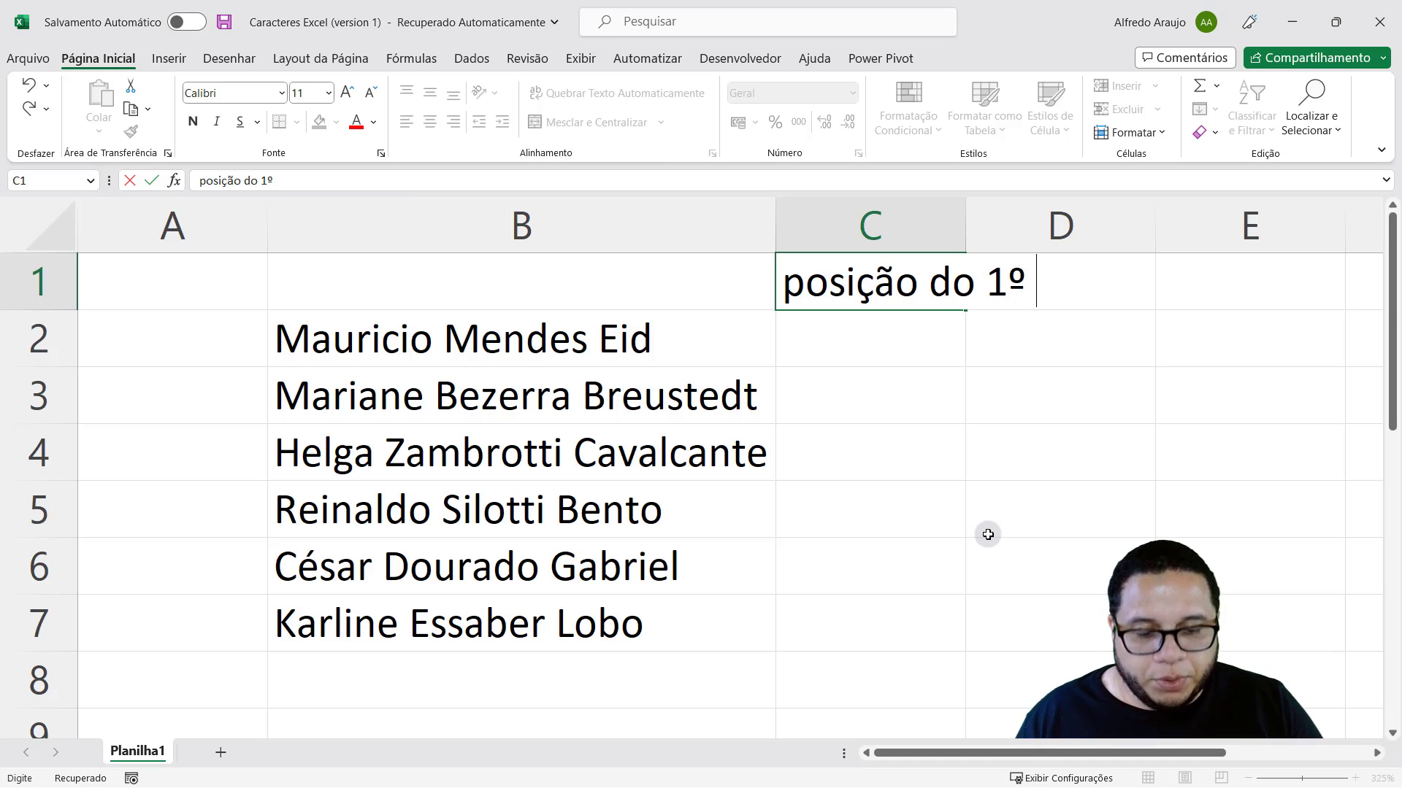
type(" espaço em branco")
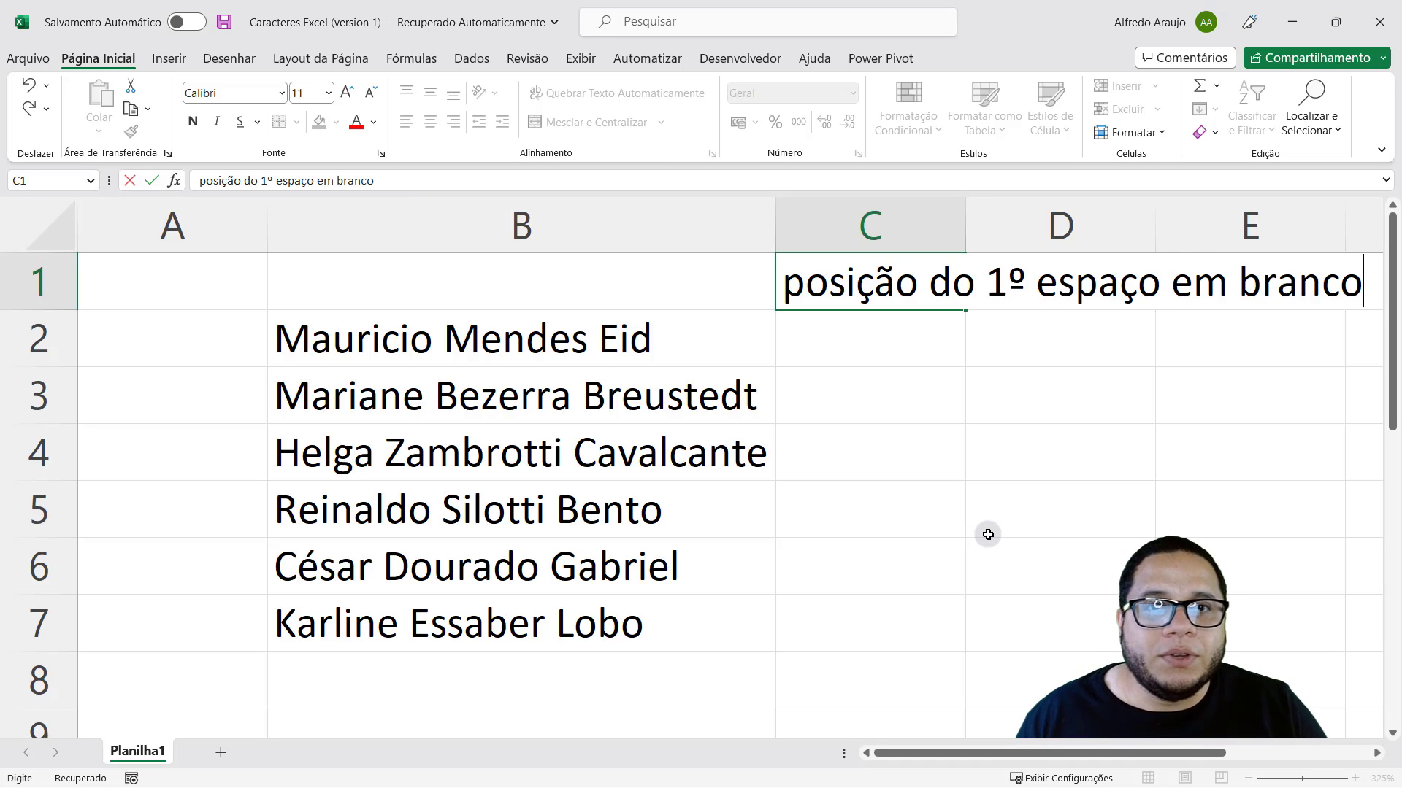
key("Return")
Step: Autofit column C to show its full heading
left_click(280, 224)
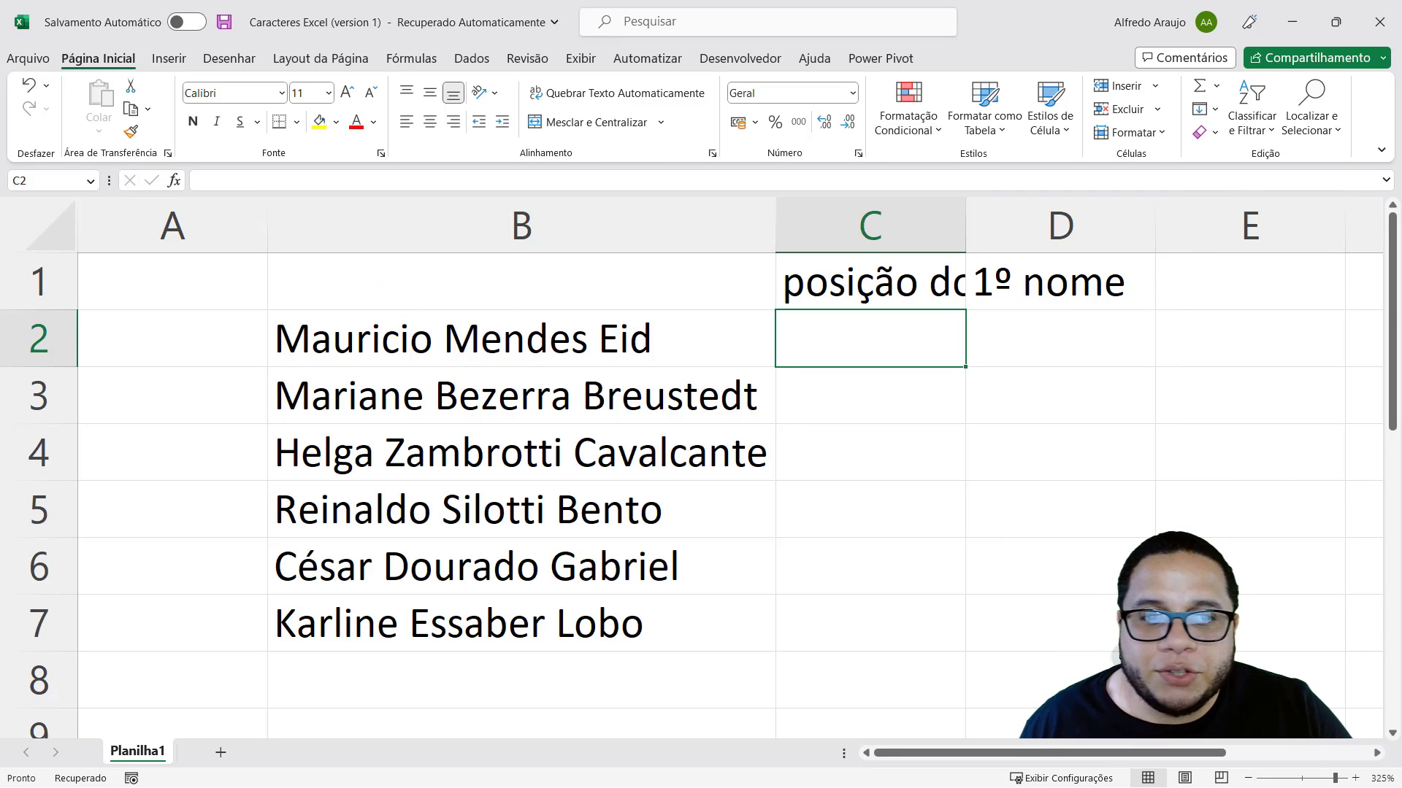
left_click(1376, 753)
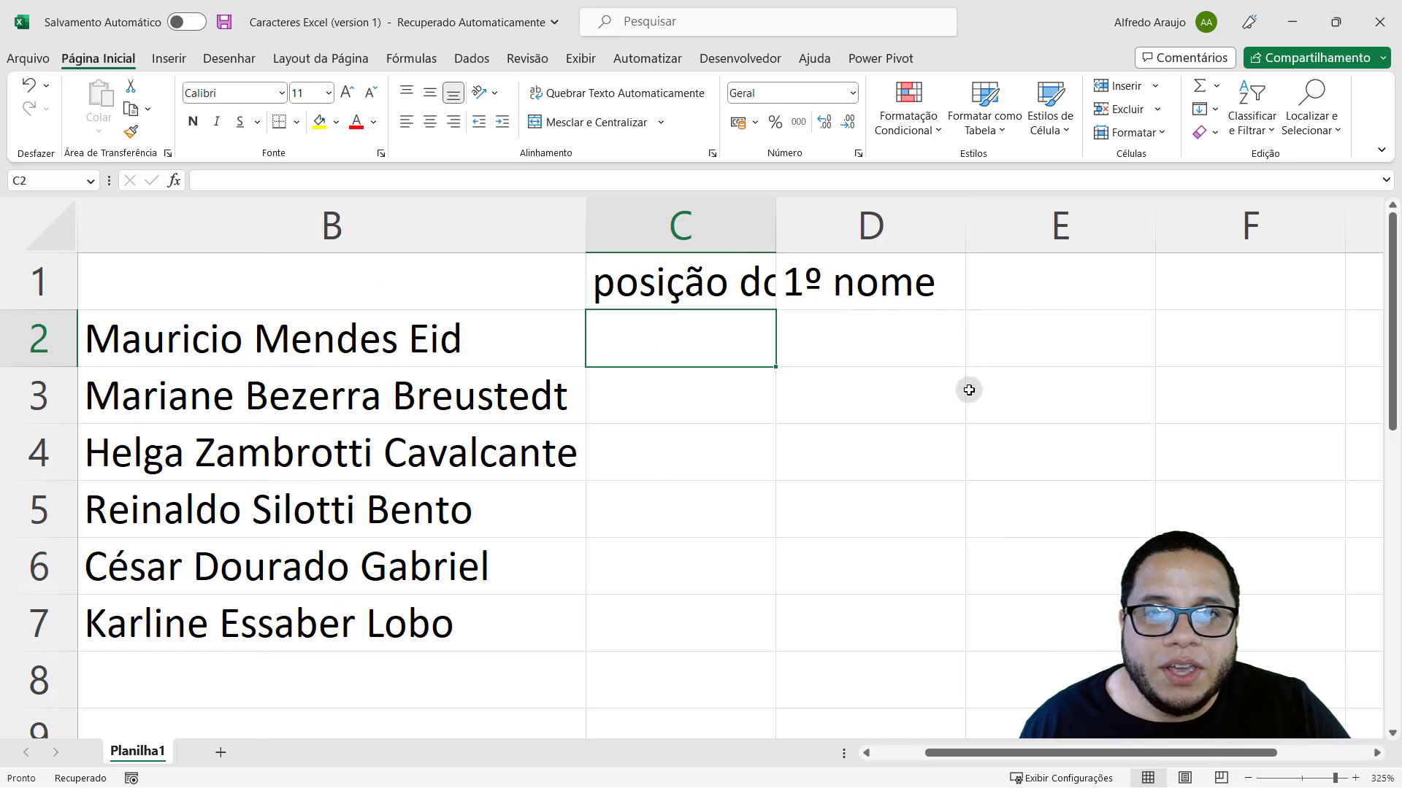
double_click(775, 223)
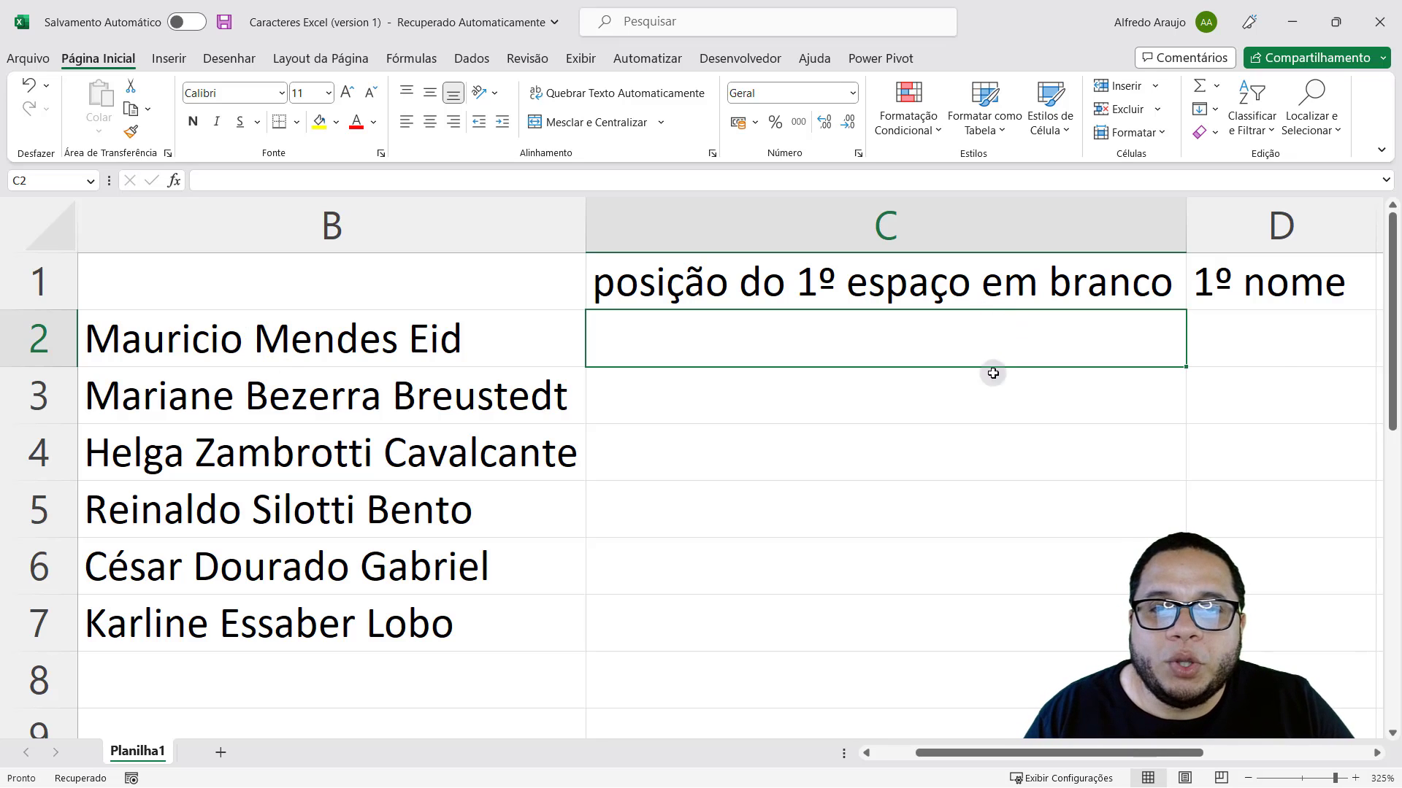
Step: Enter =PROCURAR(" ";B2) in C2 to find the first space position
type("=pro")
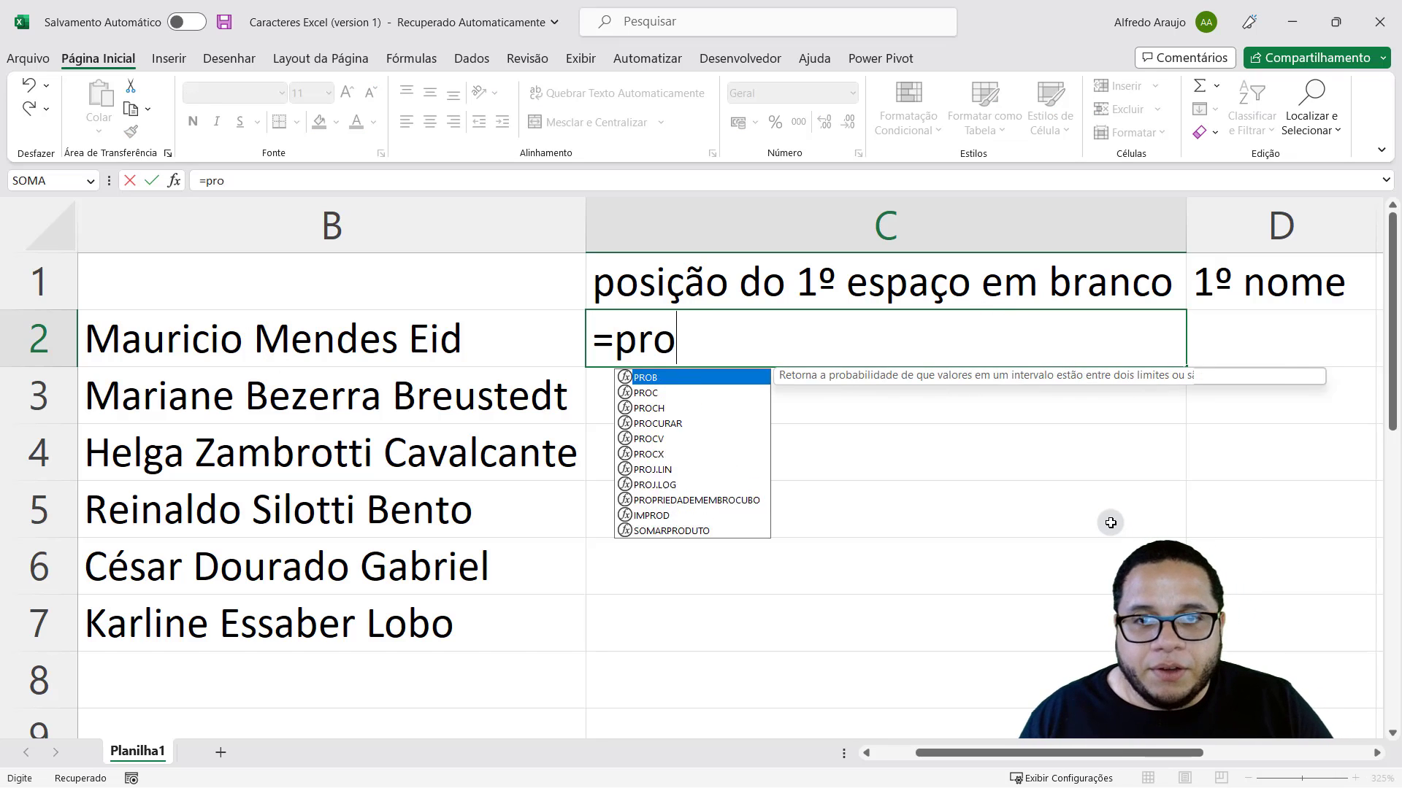
type("cura")
key("Tab")
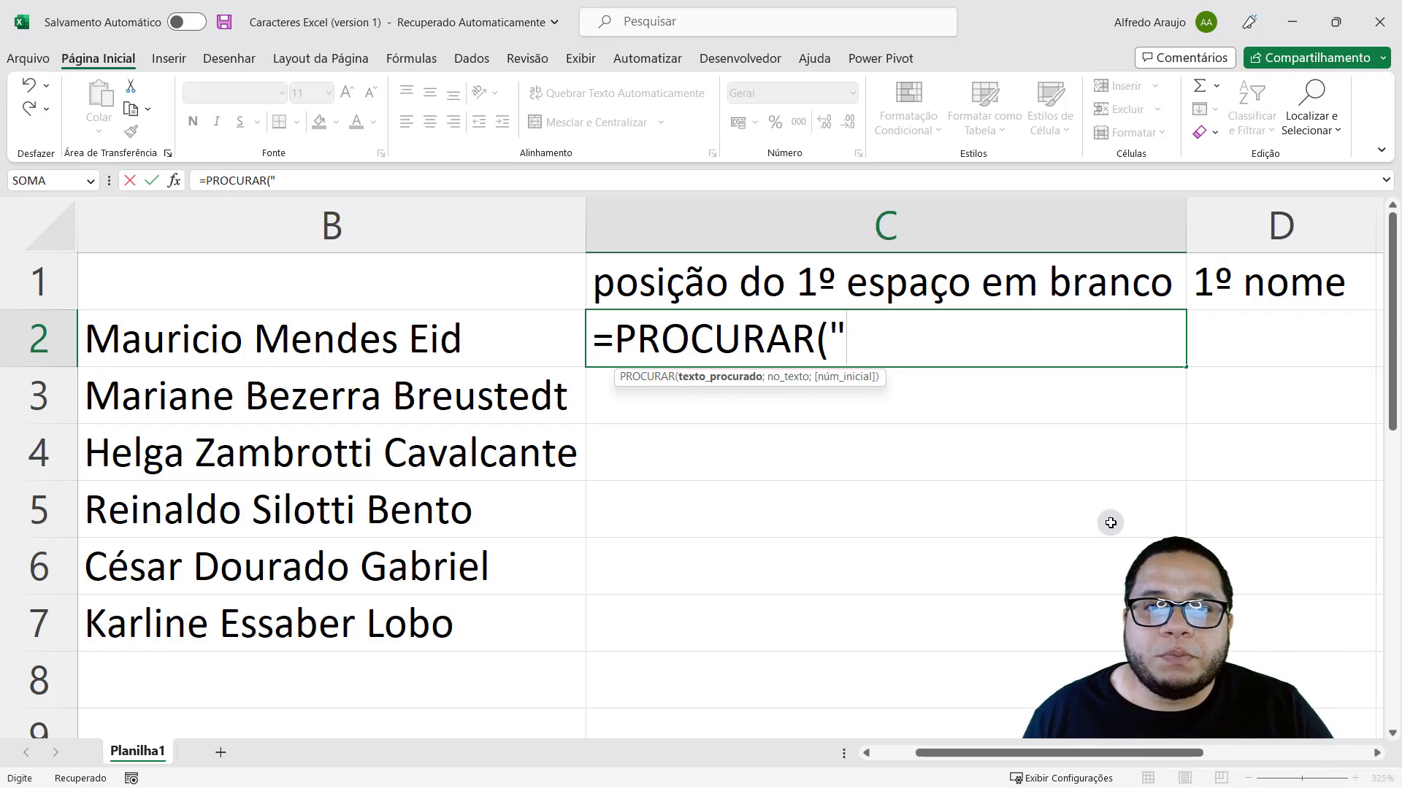
type(";")
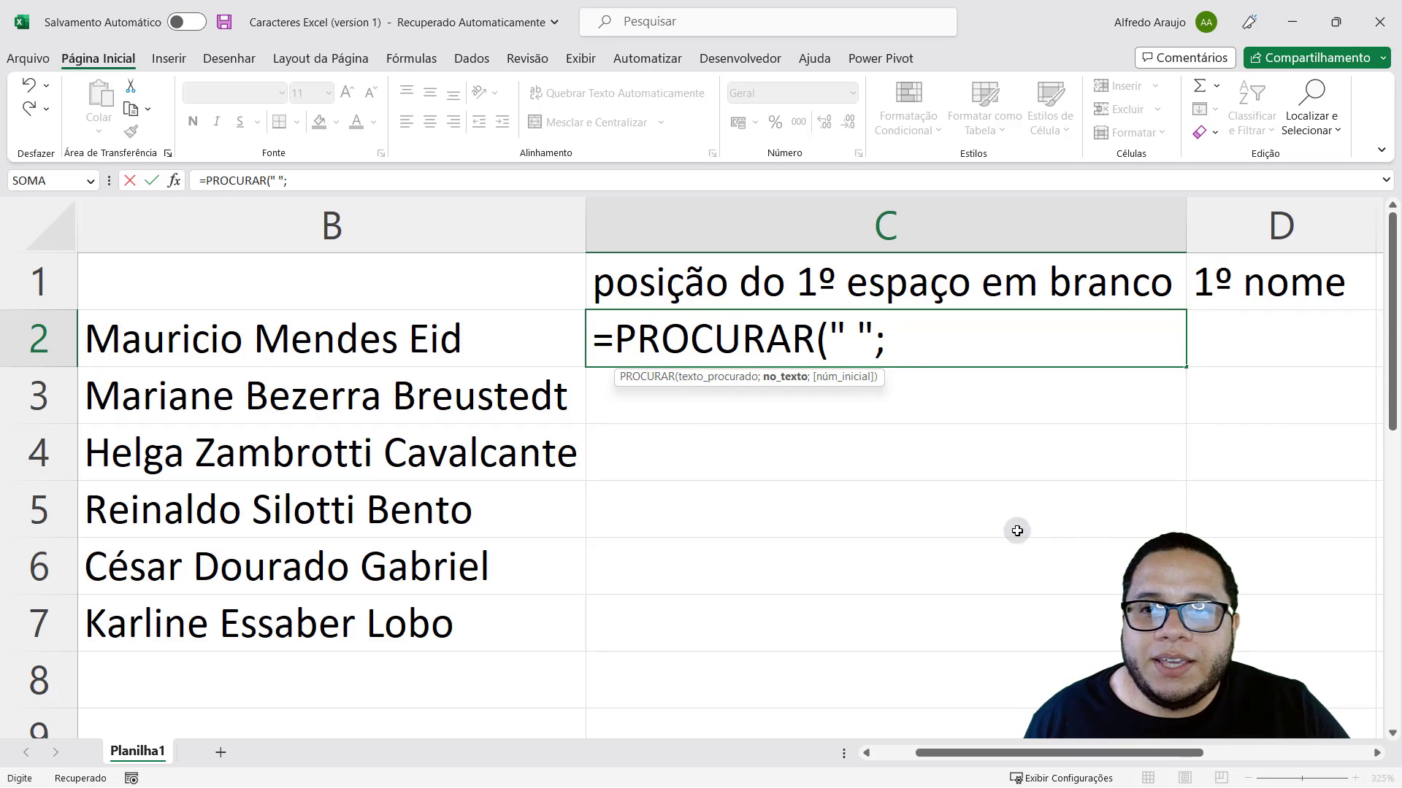
left_click(441, 338)
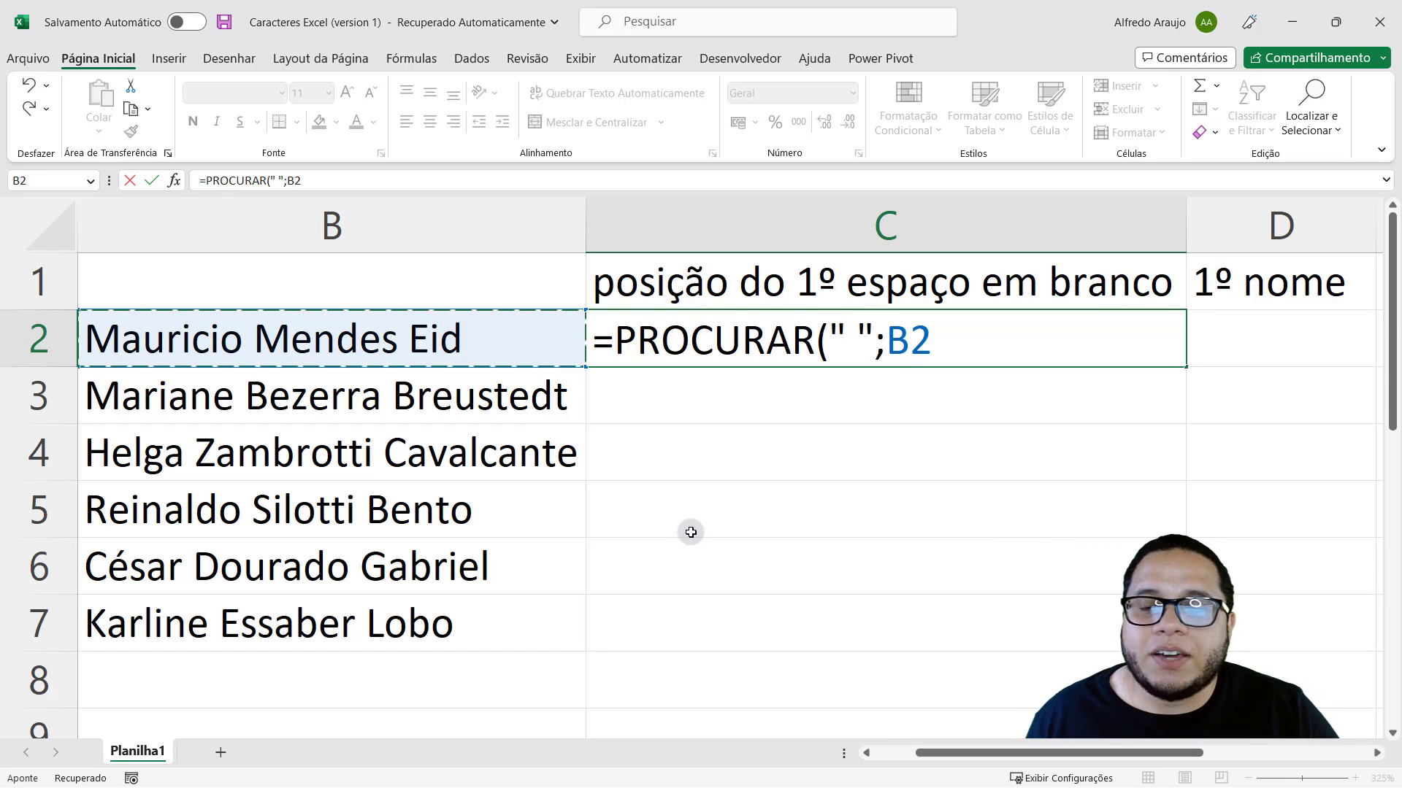
type(")")
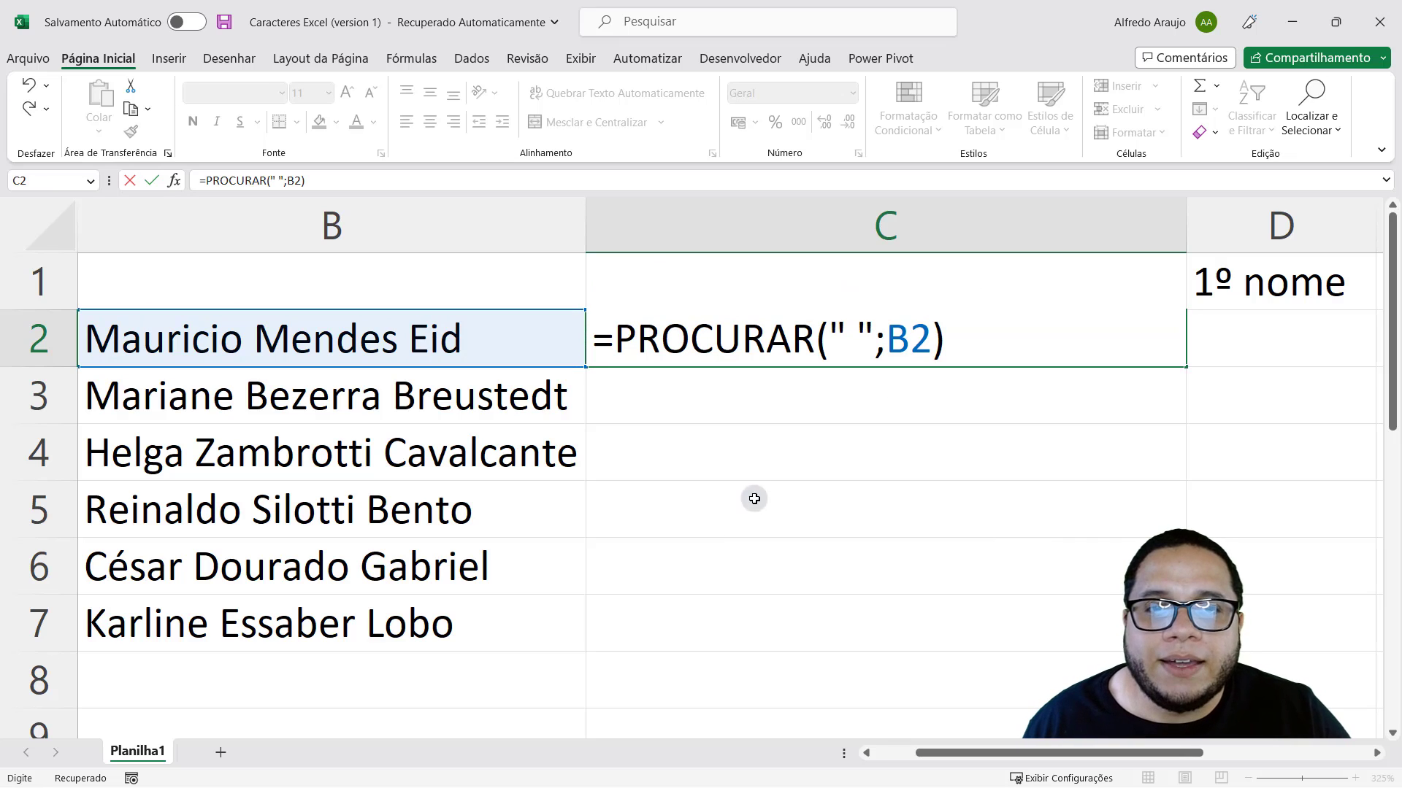
left_click(850, 340)
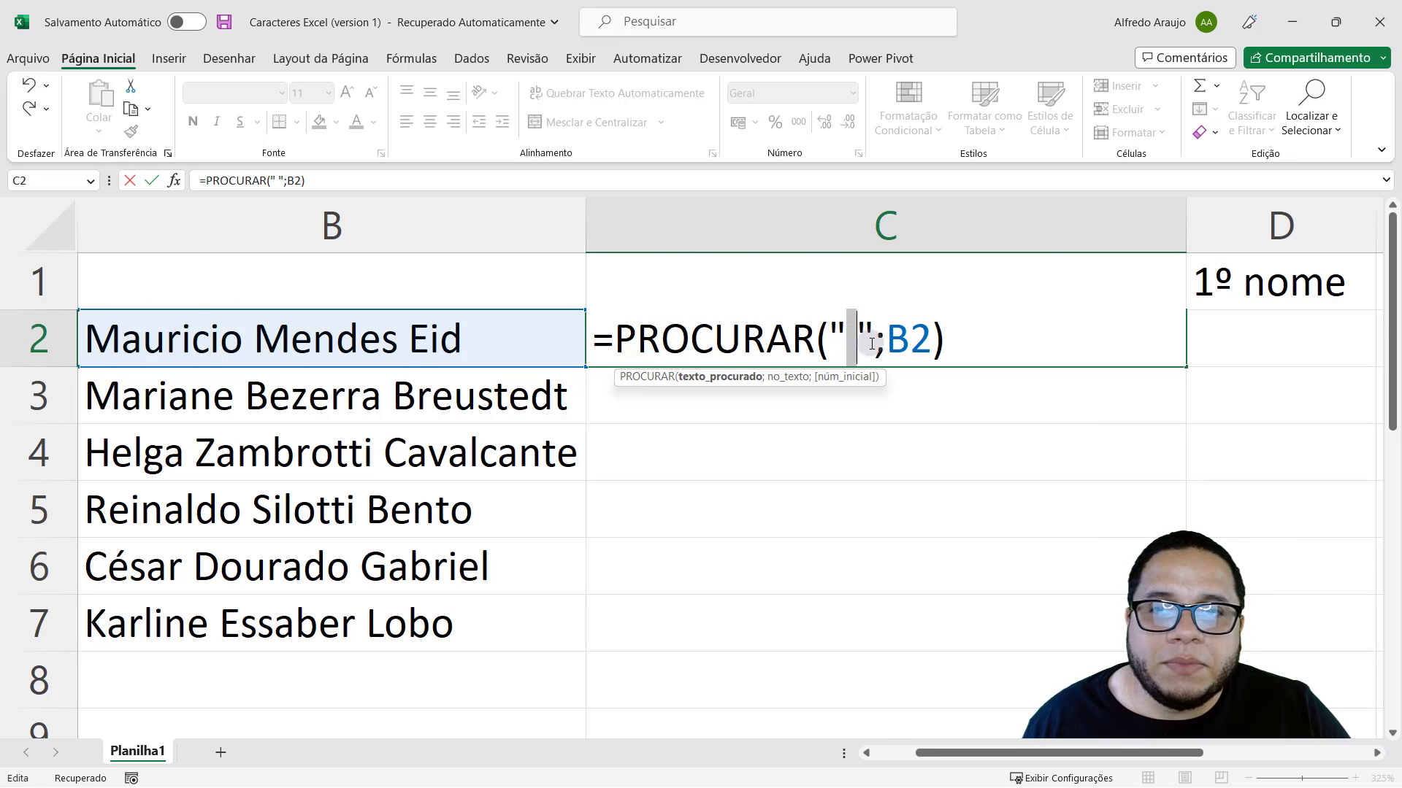
key("Return")
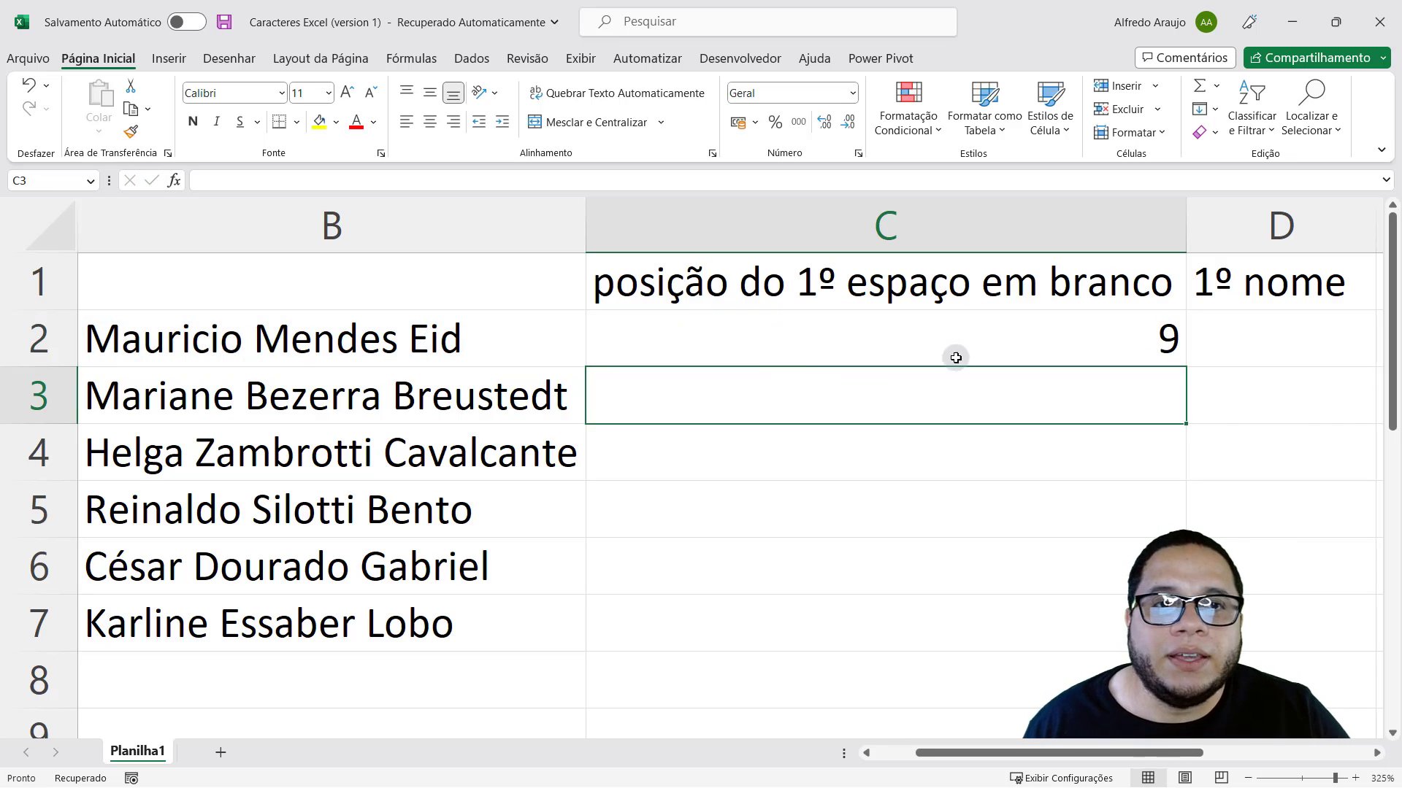
Step: Fill the C2 formula down to C7 and check the copies in C3, C4 and C5
left_click(1096, 354)
left_click_drag(1185, 367, 1179, 643)
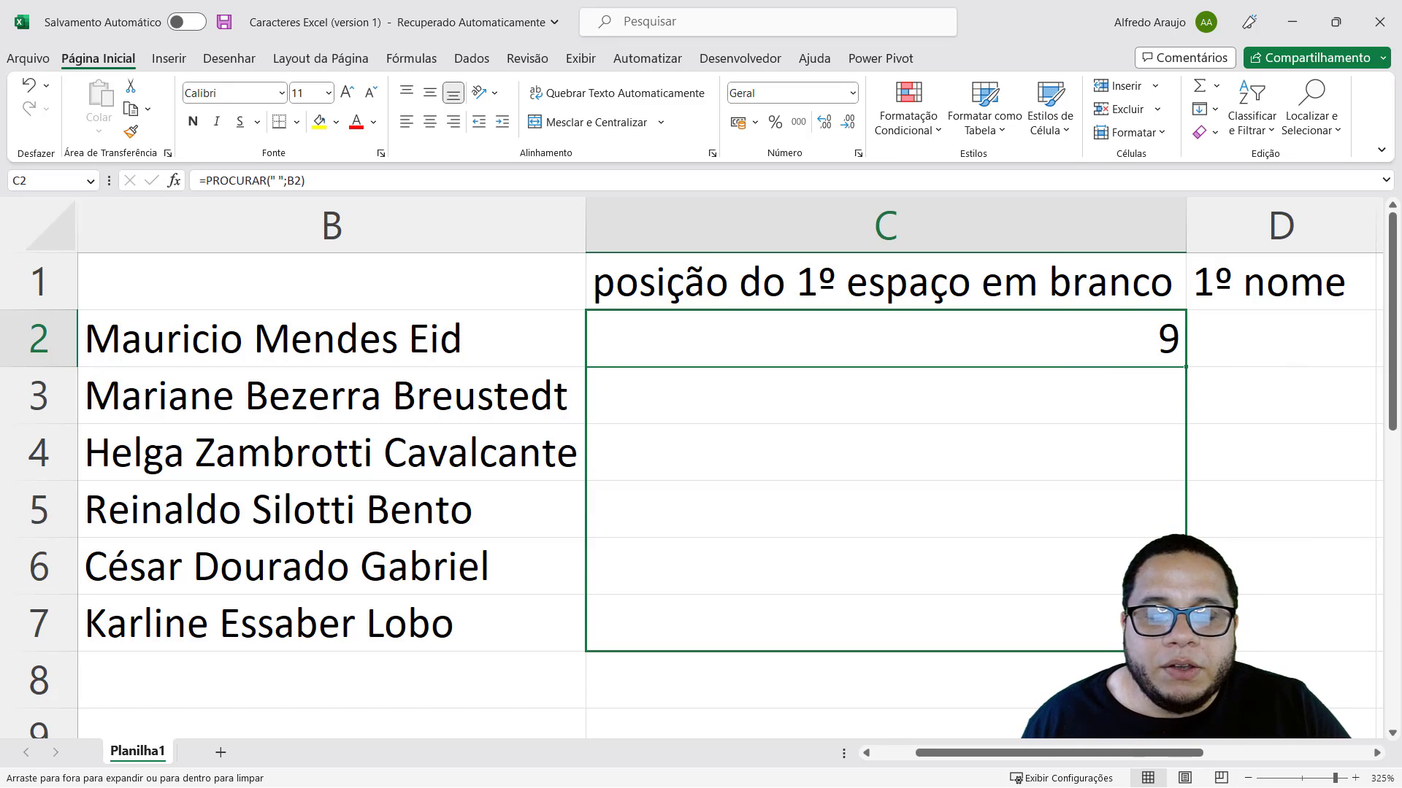
double_click(1160, 387)
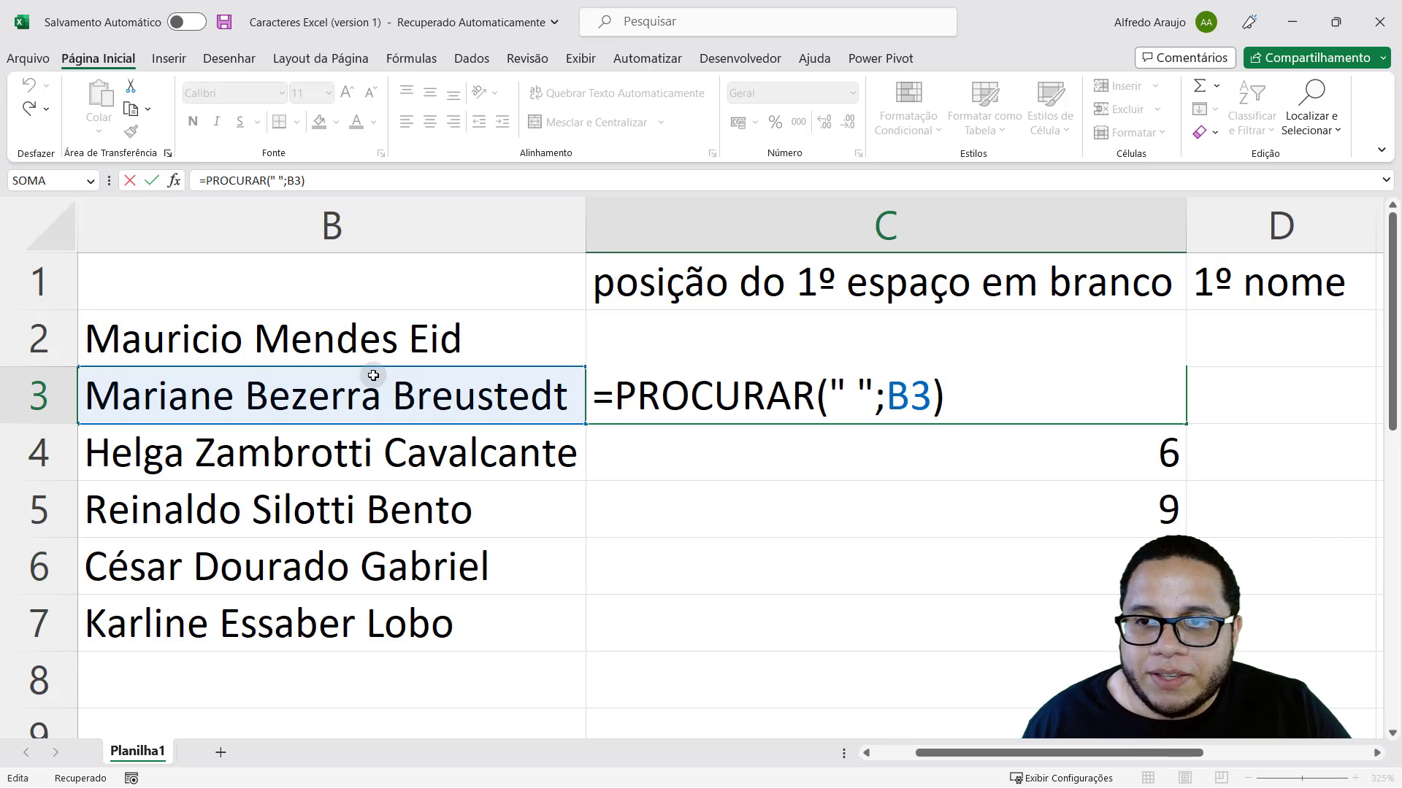
key("Escape")
double_click(1079, 457)
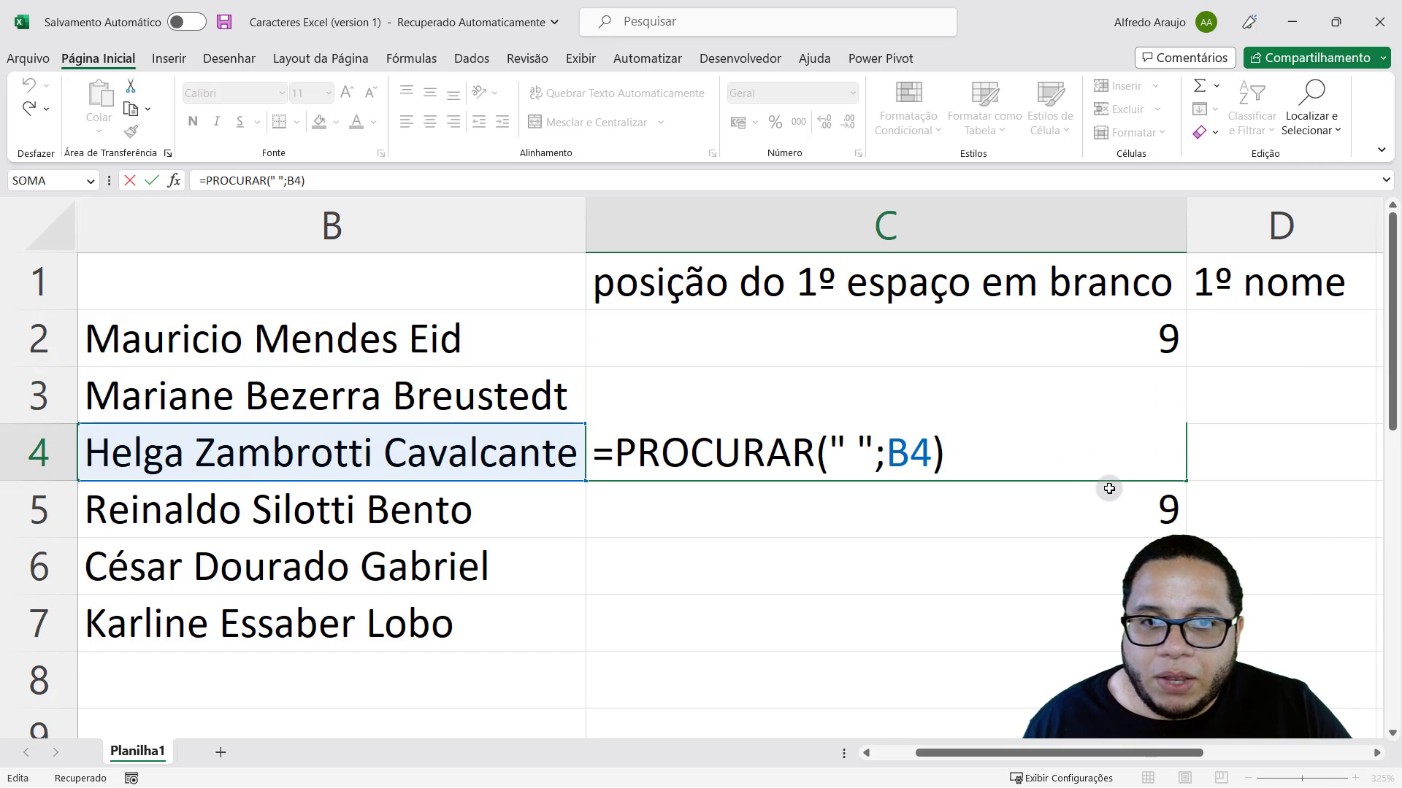
key("Escape")
double_click(1120, 517)
key("Escape")
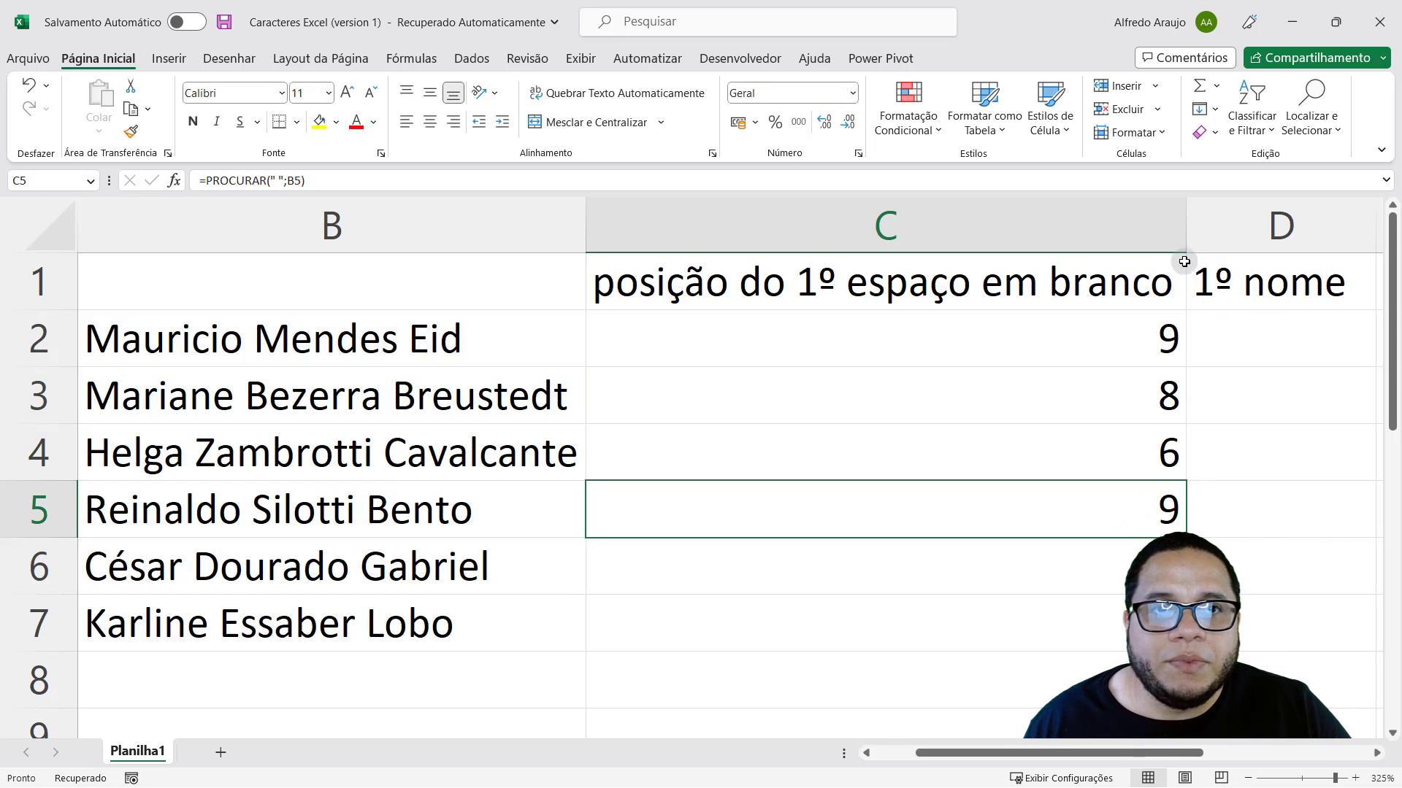
Step: Narrow column C and widen column D for the first names
left_click_drag(1185, 233, 916, 226)
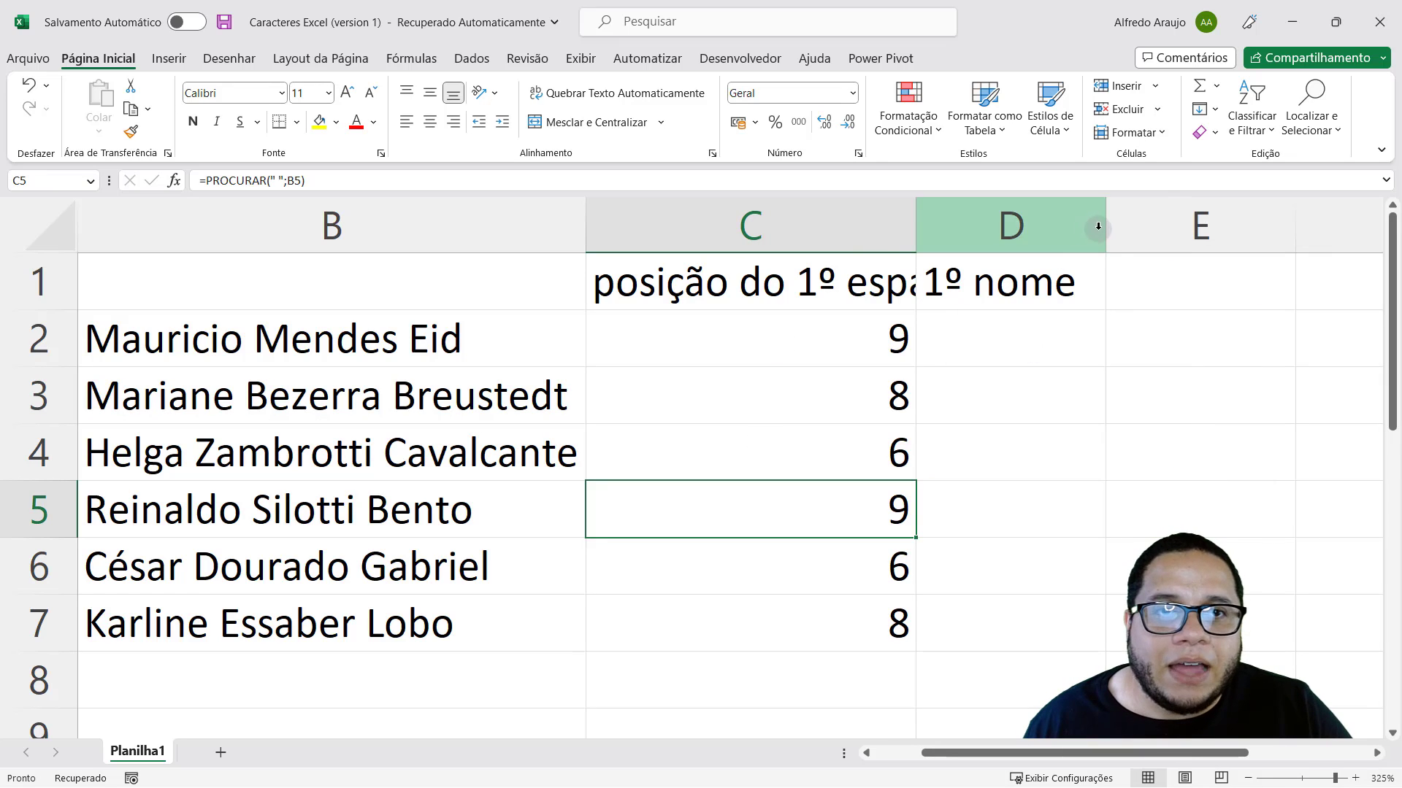
left_click_drag(1098, 227, 1380, 226)
left_click(997, 343)
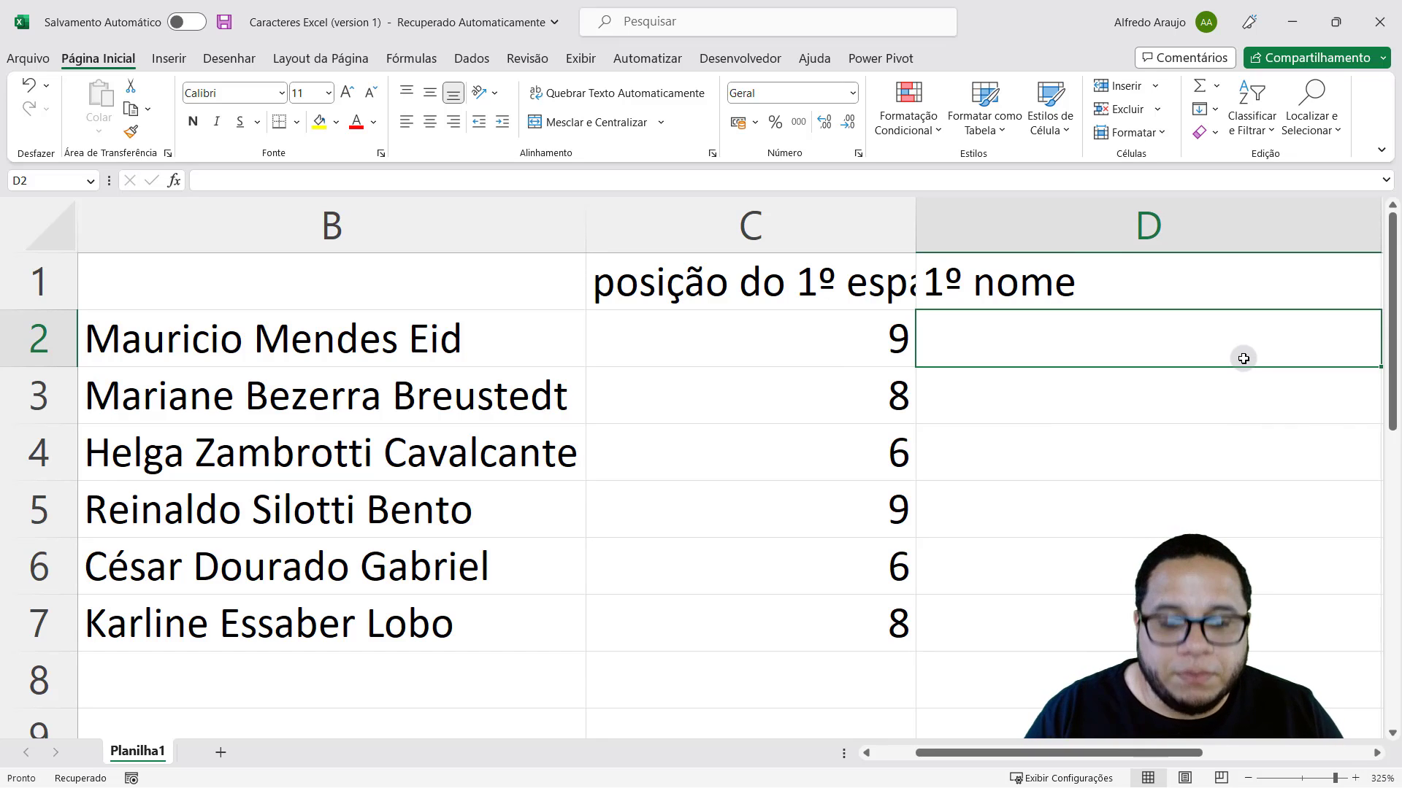
Step: Enter =ESQUERDA(B2;C2-1) in D2 to extract the first name
type("=esquer")
key("Tab")
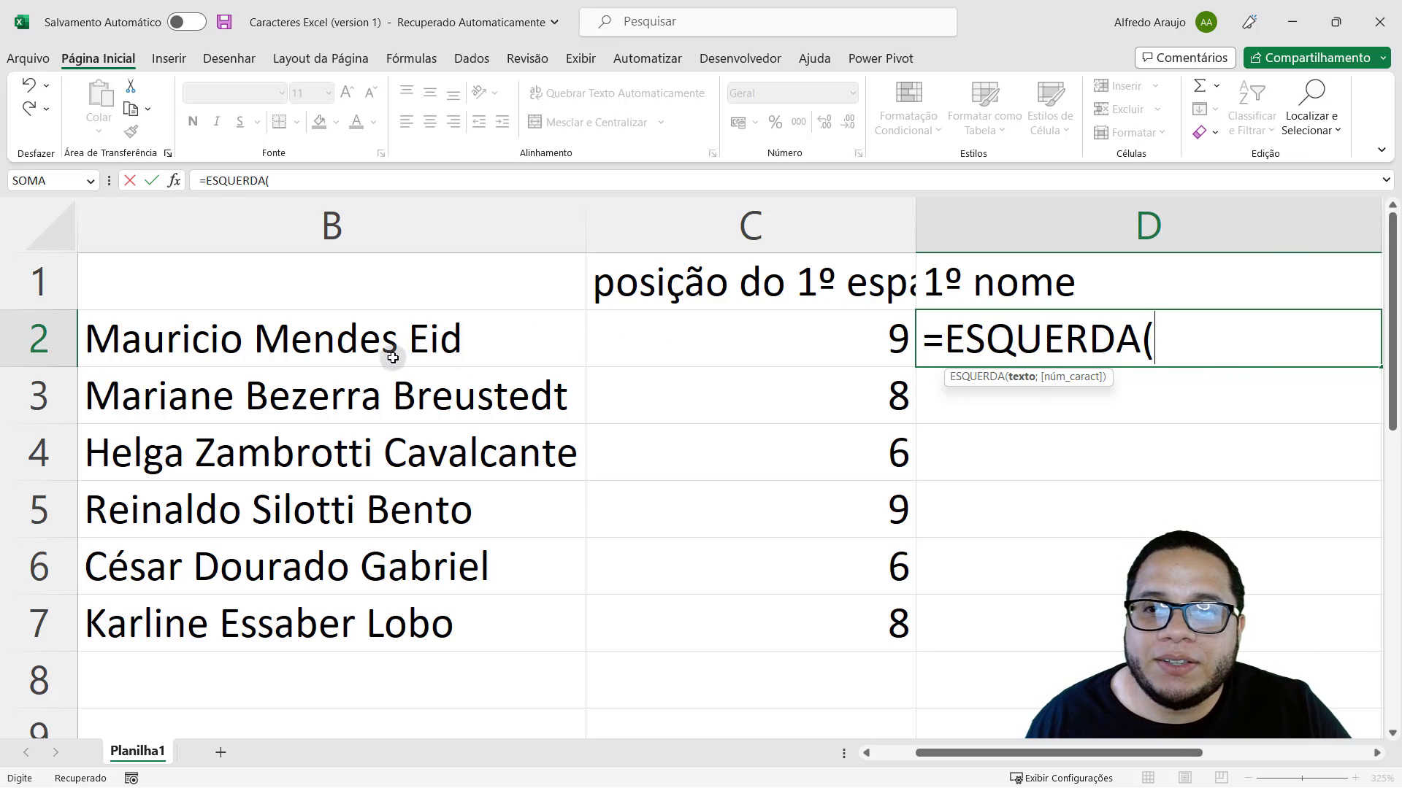
left_click(363, 332)
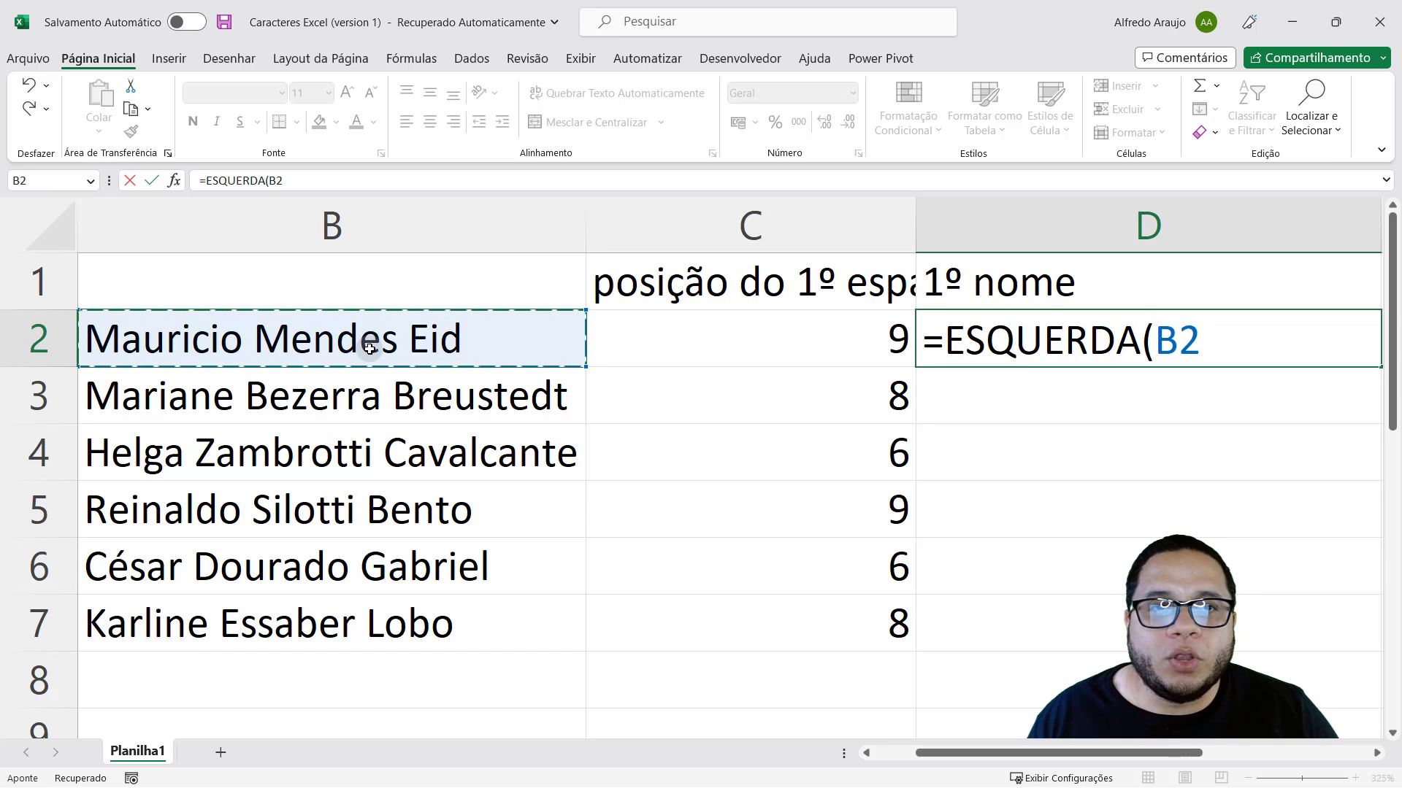
type(";")
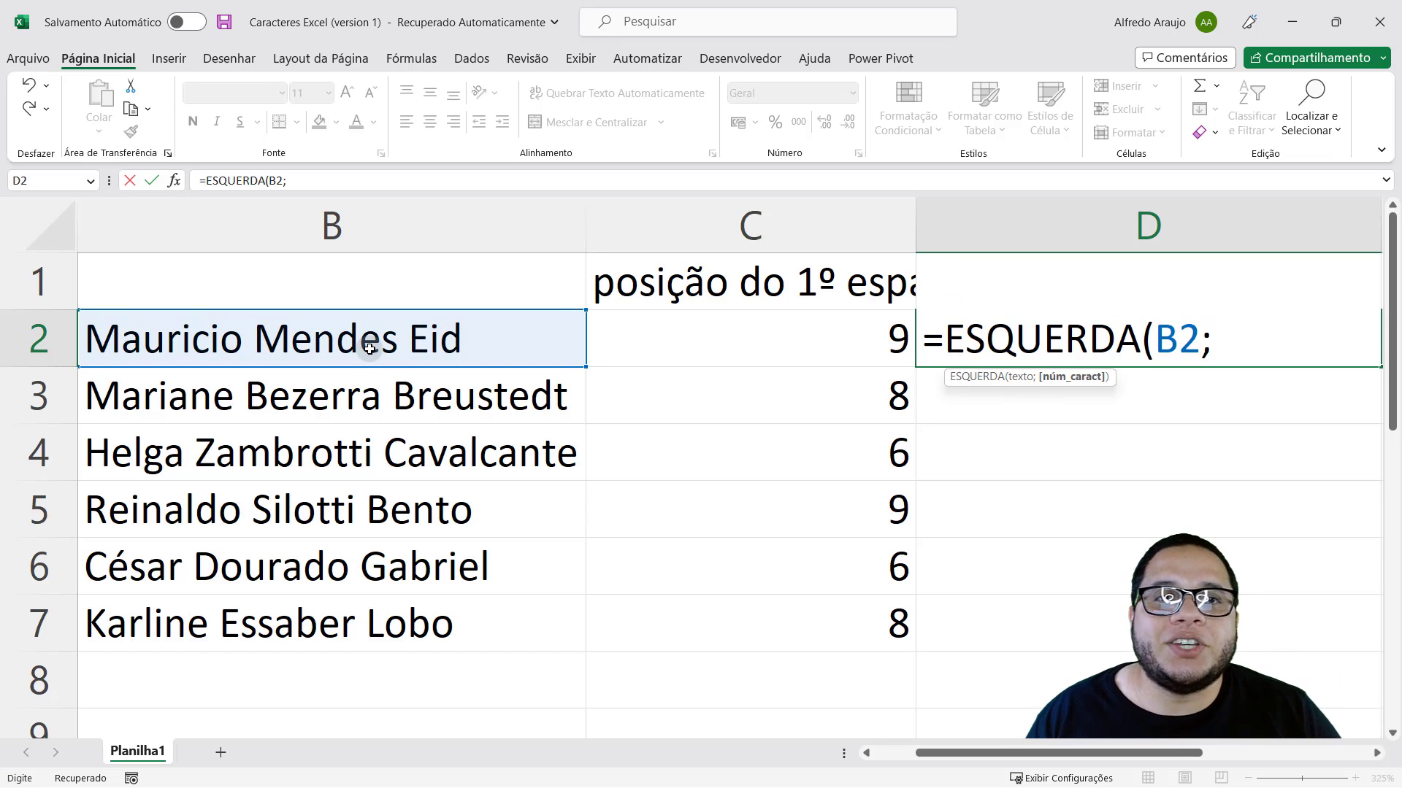
left_click(856, 342)
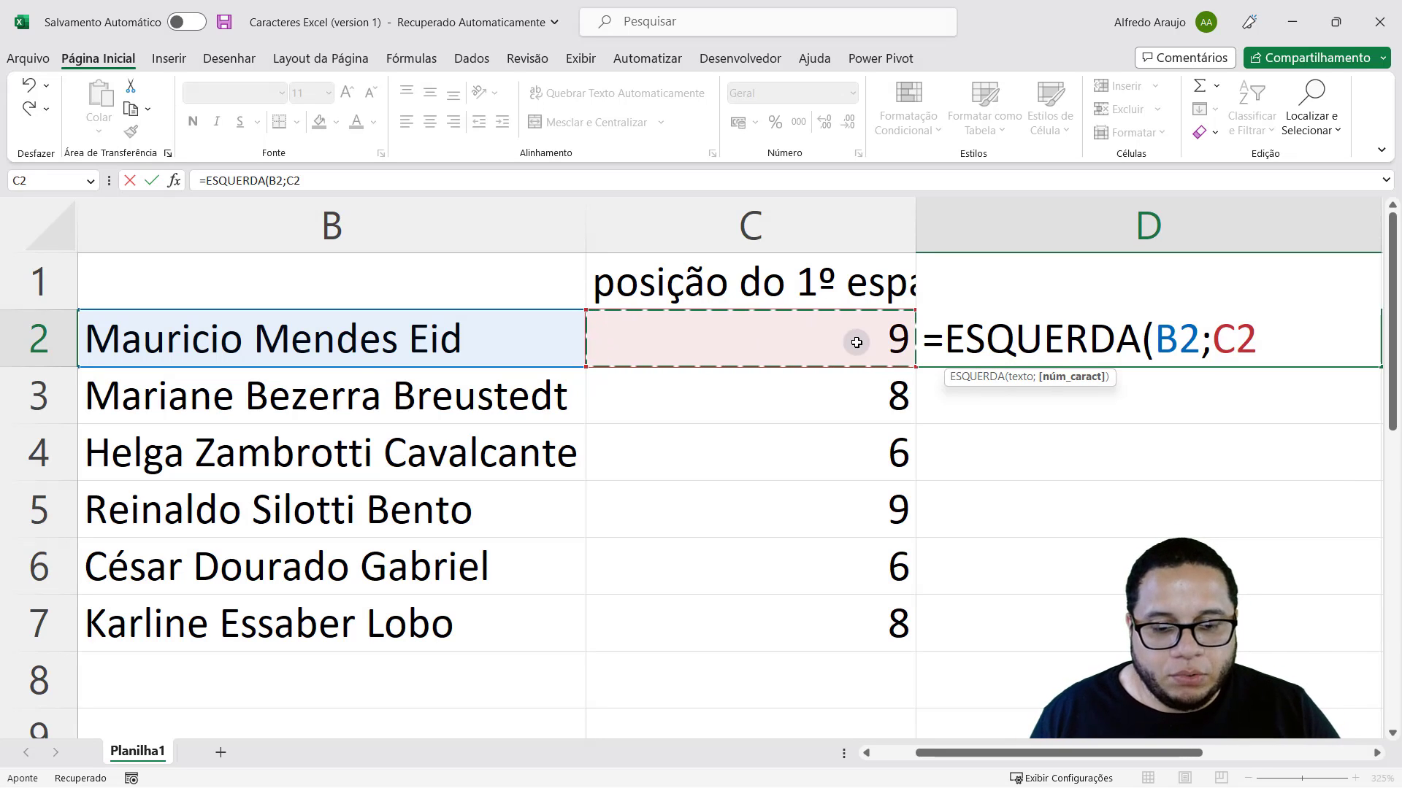
type("-1")
key("Return")
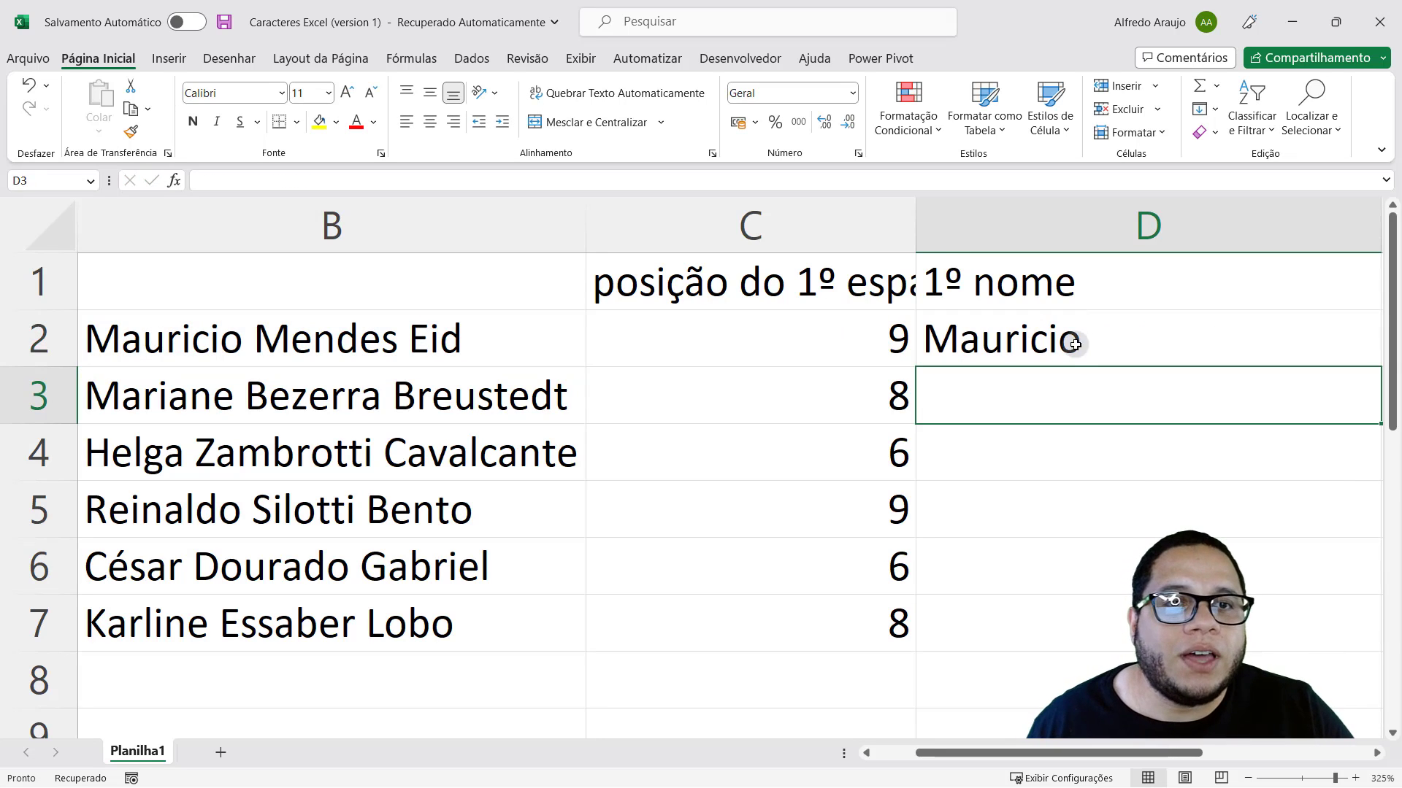
Step: Fill the D2 formula down to D7 and check the copies in D4 and D7
left_click(986, 338)
left_click_drag(1382, 367, 1326, 670)
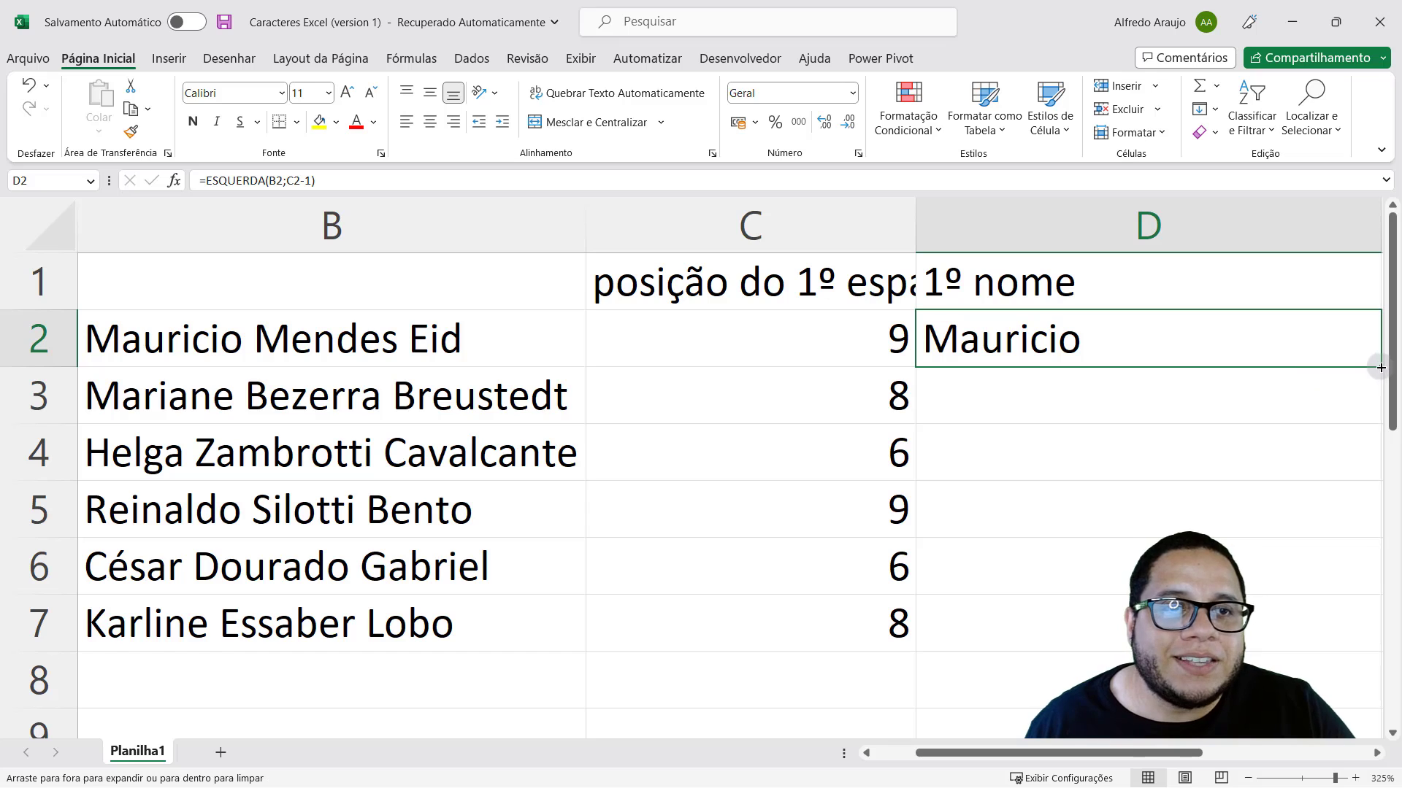
left_click_drag(840, 475, 905, 530)
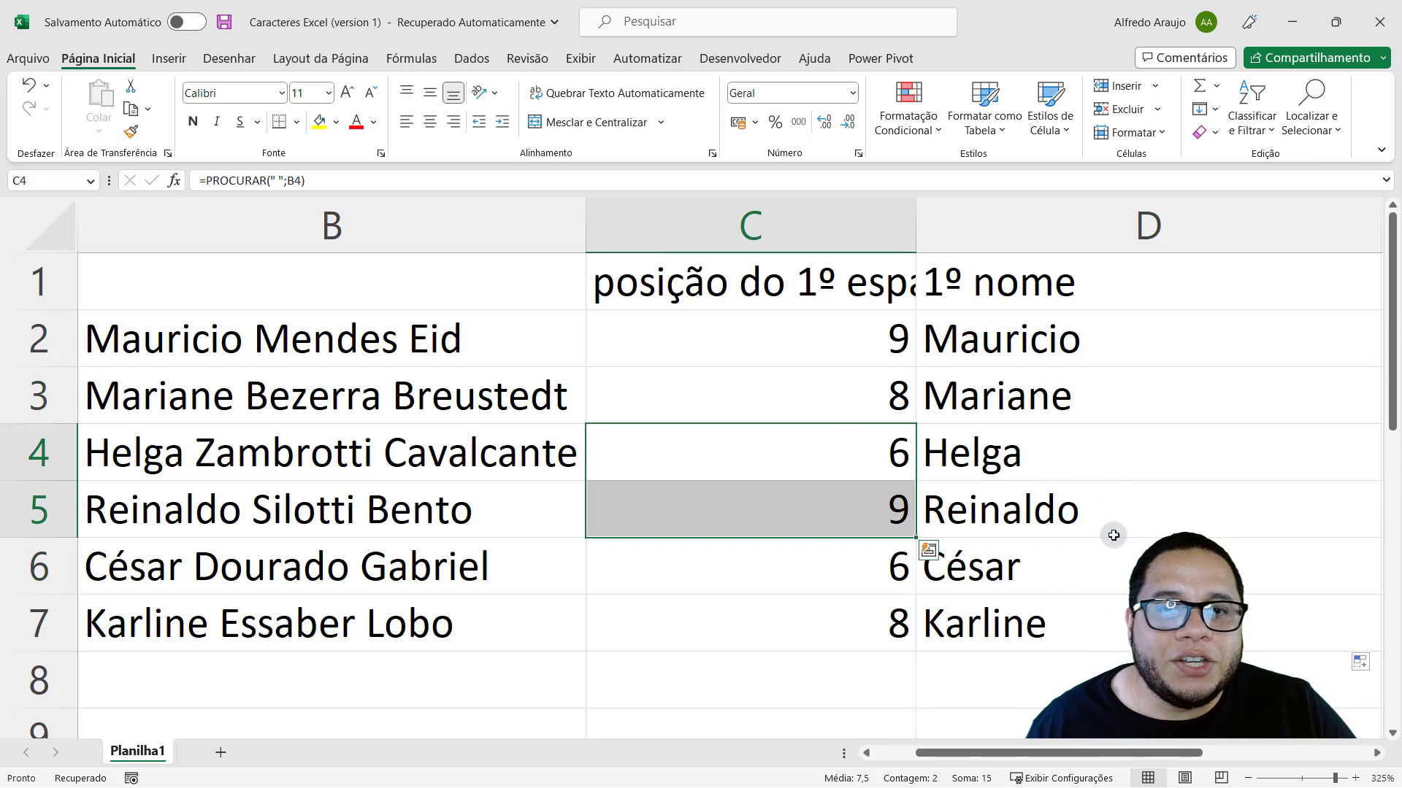
left_click(1099, 438)
left_click_drag(1085, 290, 1109, 679)
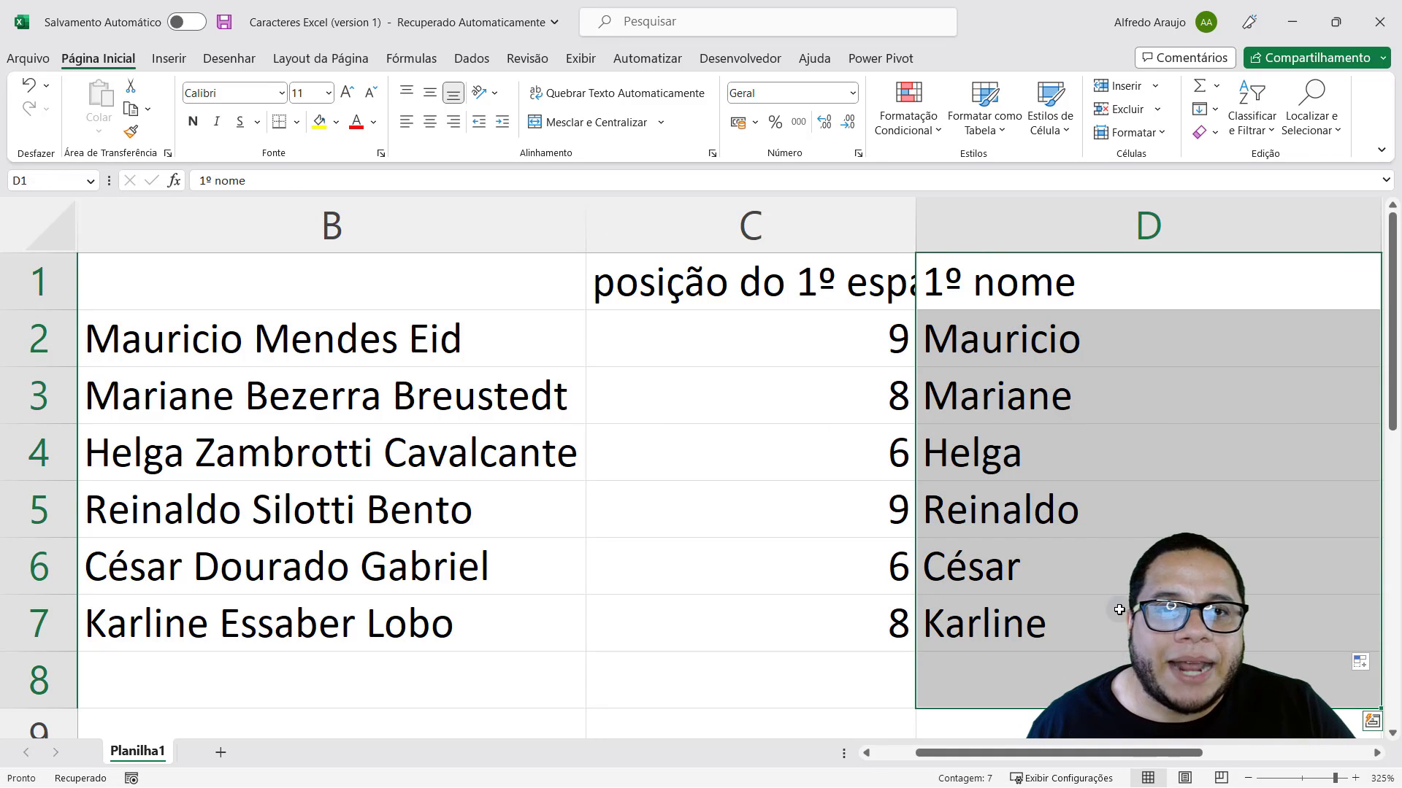
left_click(1113, 610)
left_click_drag(1074, 310, 1051, 664)
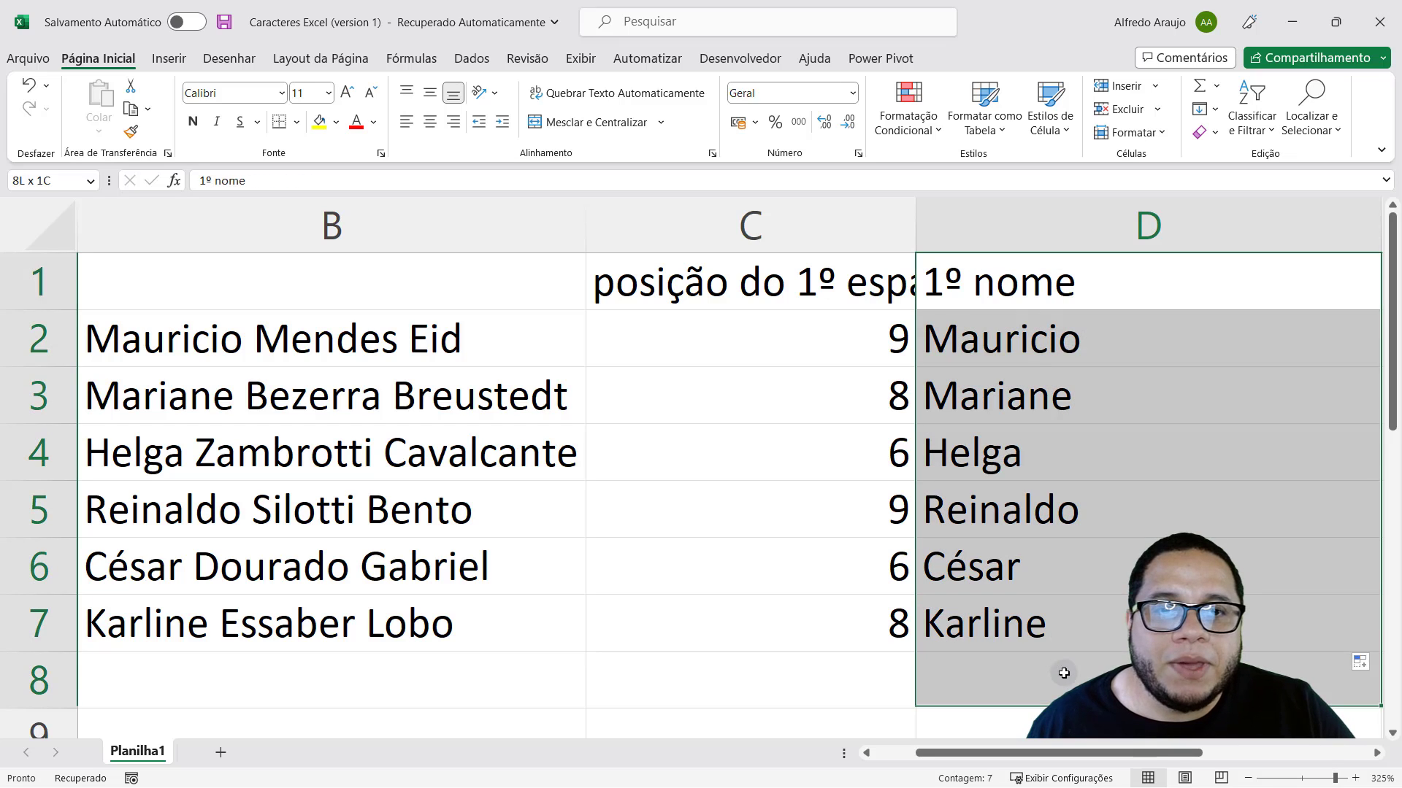
Step: Hide helper column C with the Ocultar command
left_click_drag(432, 327, 446, 635)
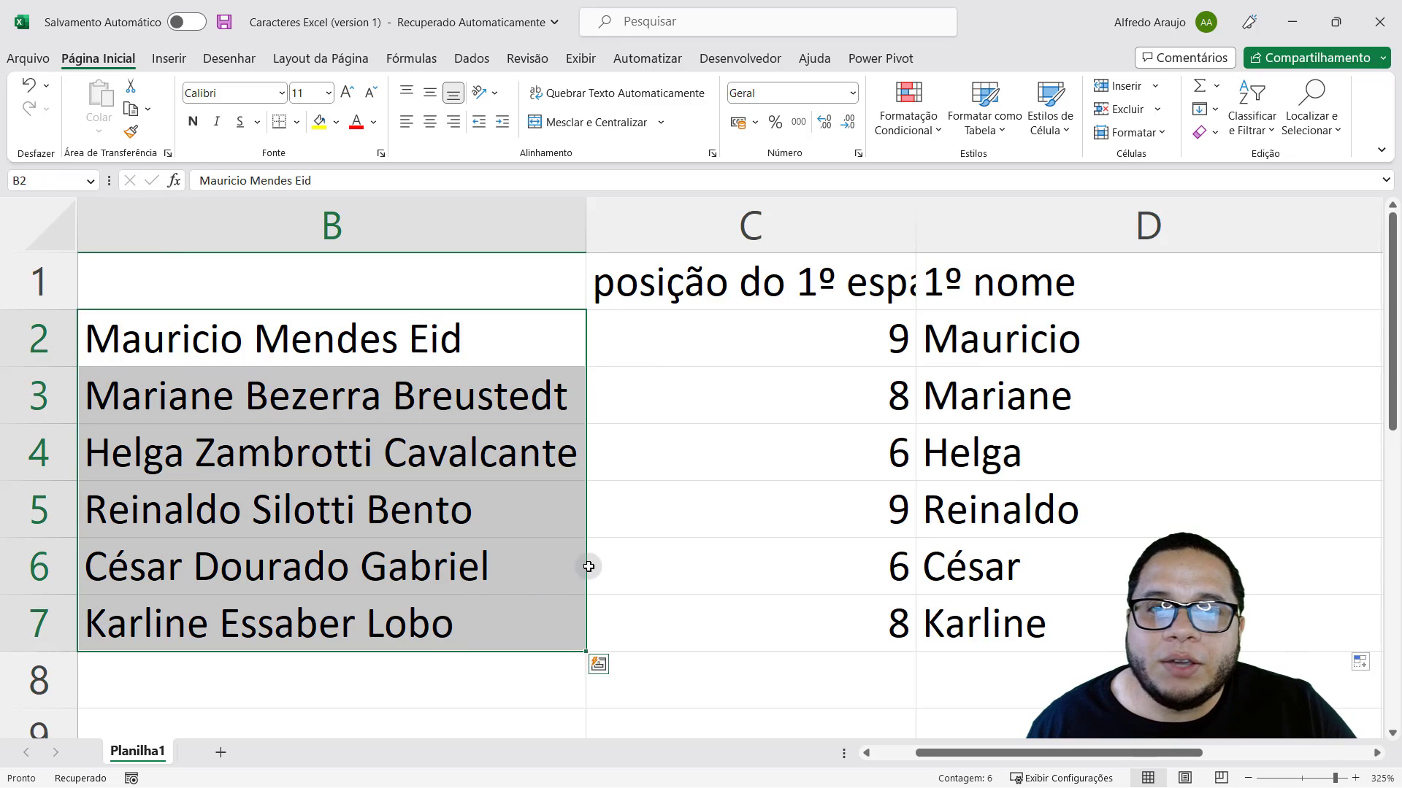
left_click(729, 440)
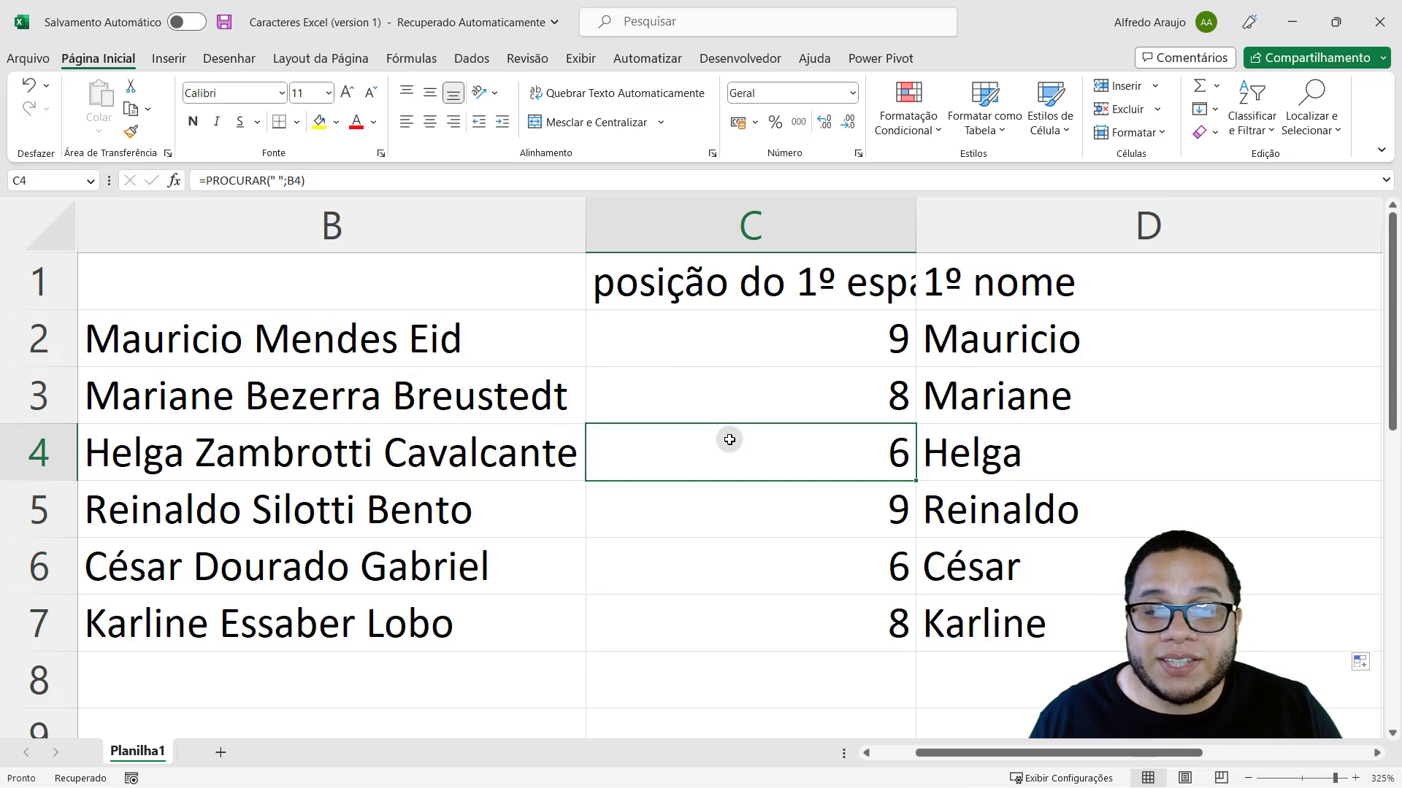
right_click(741, 237)
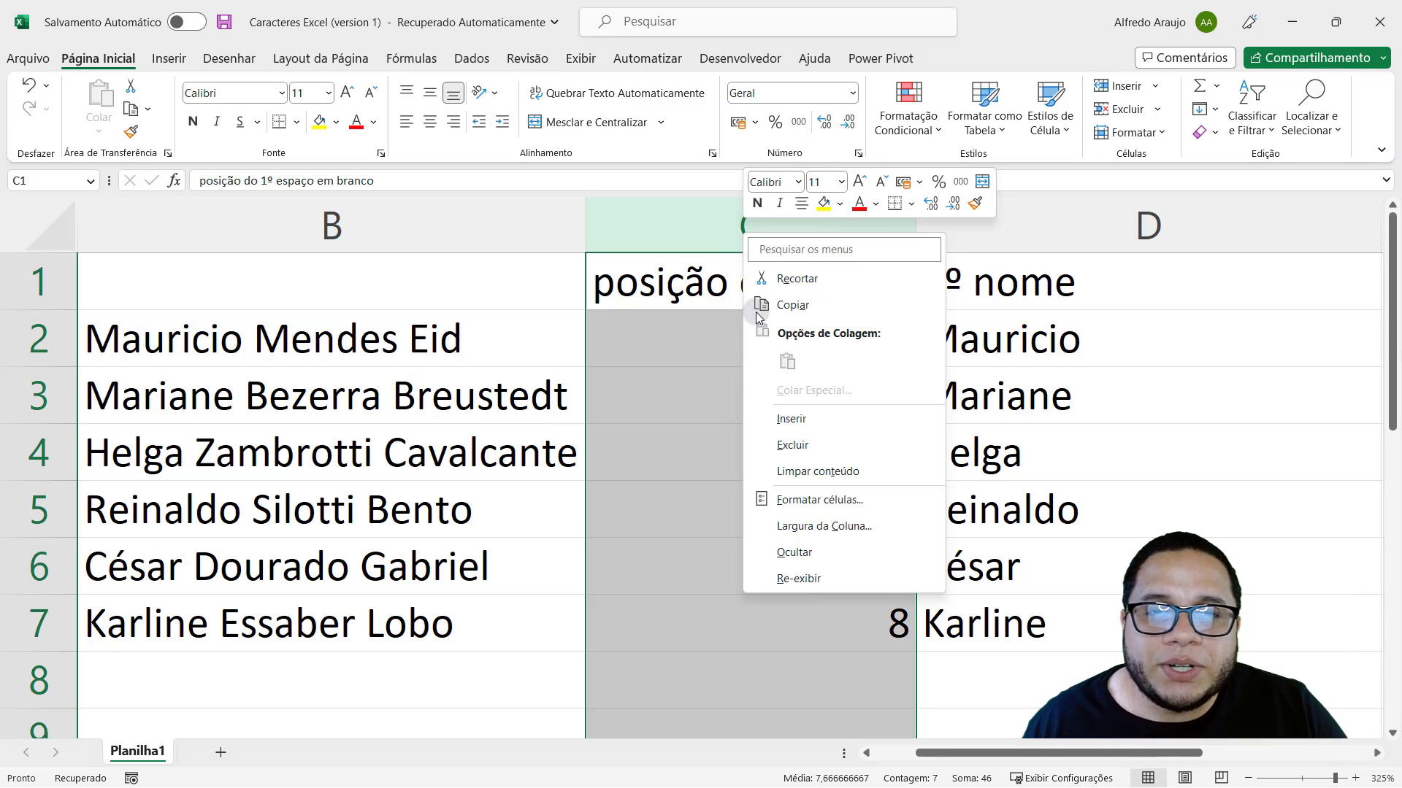
left_click(804, 555)
Step: Enter the heading 'Nome completo' in B1
left_click(635, 497)
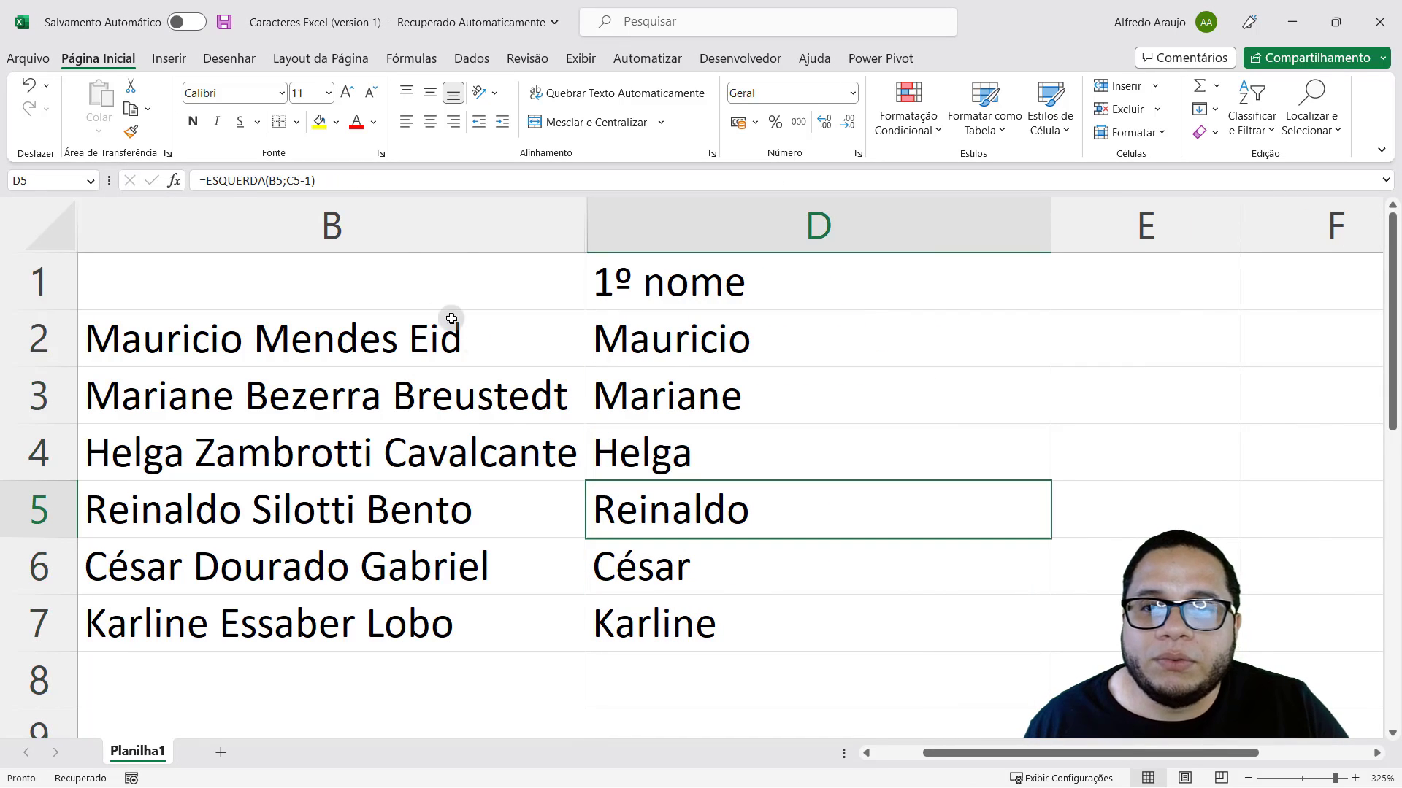
double_click(429, 283)
type("Nome comp")
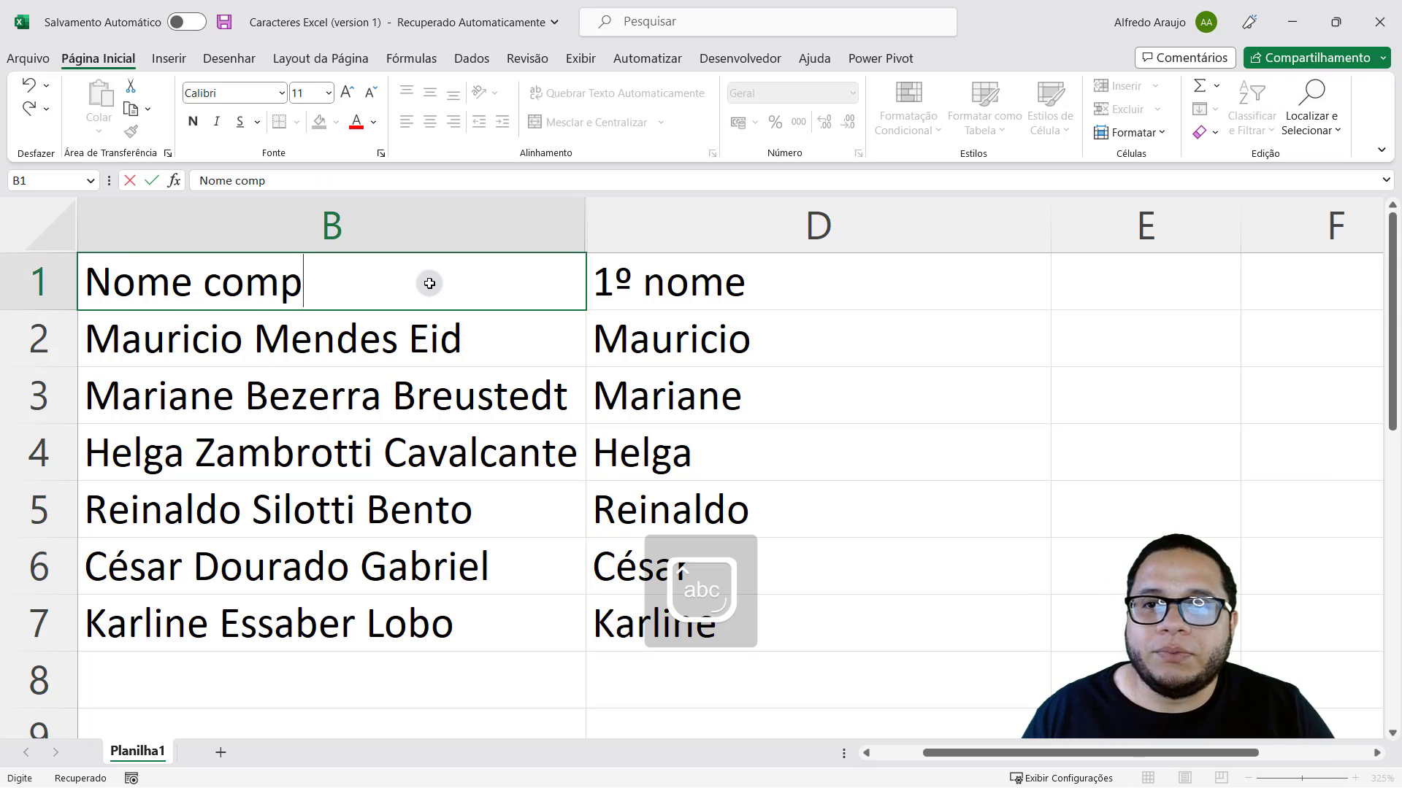
type("leto")
key("Tab")
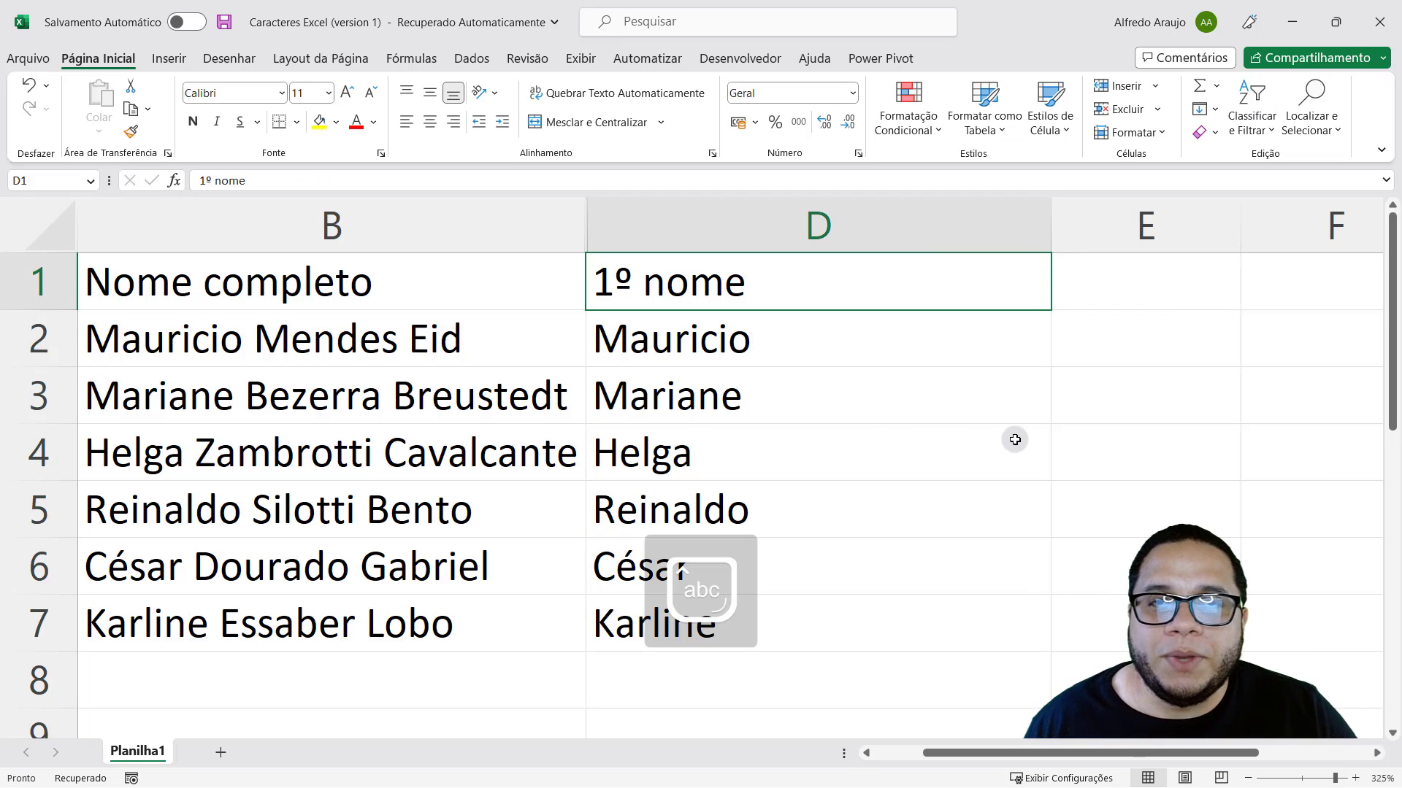